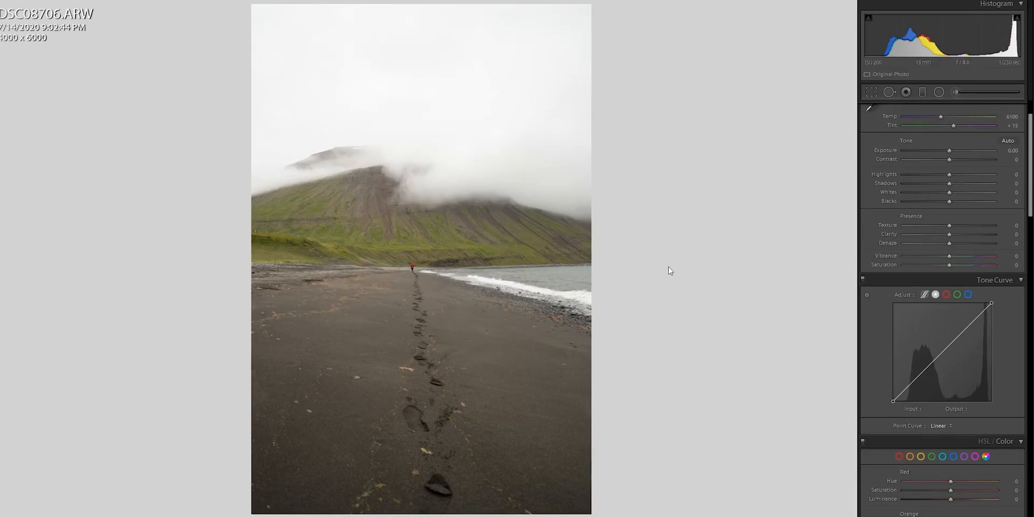
Step: Apply the Level Upright correction to the photo and set the crop aspect ratio to 4 x 5 / 8 x 10
{"action": "left_click_drag", "start_coordinate": [1032, 215], "coordinate": [1006, 435]}
{"action": "left_click", "coordinate": [886, 358]}
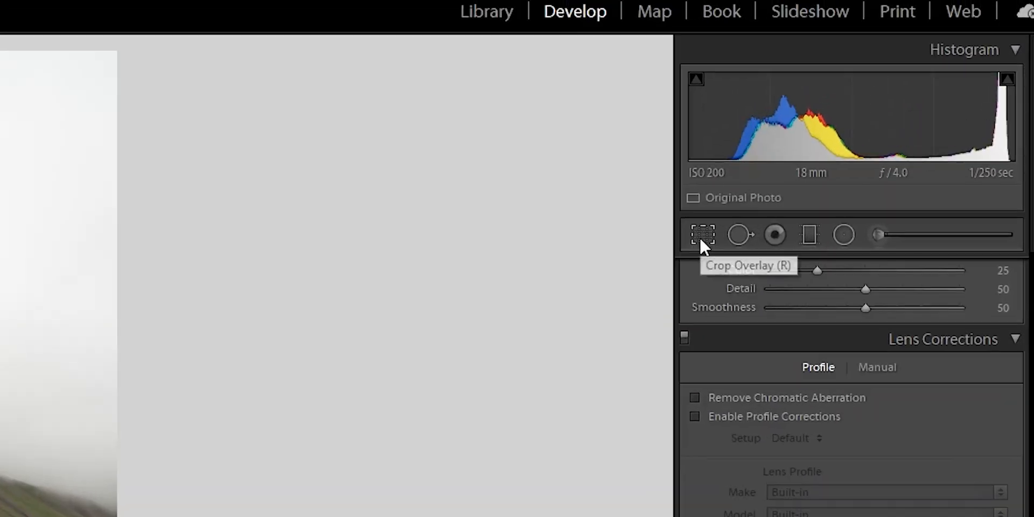
{"action": "left_click", "coordinate": [702, 235]}
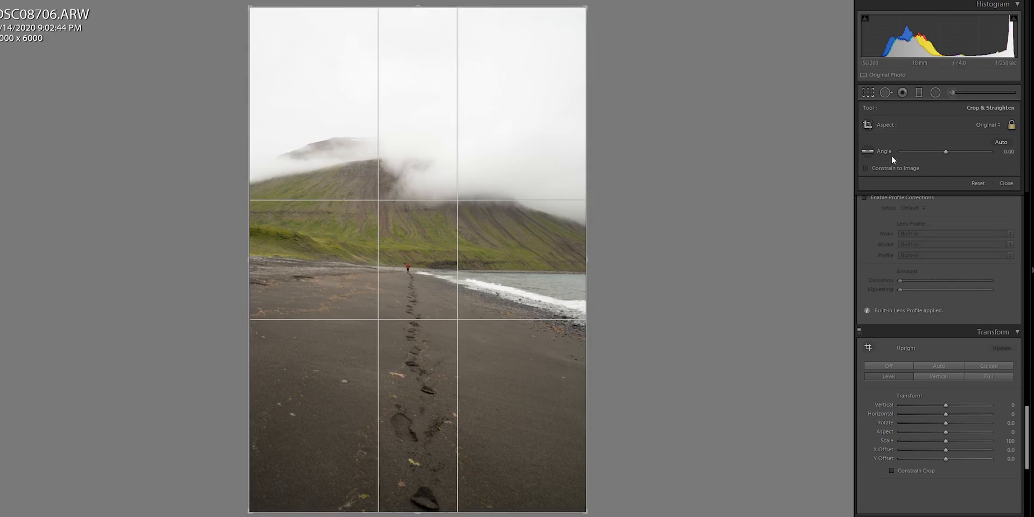
{"action": "left_click", "coordinate": [993, 122]}
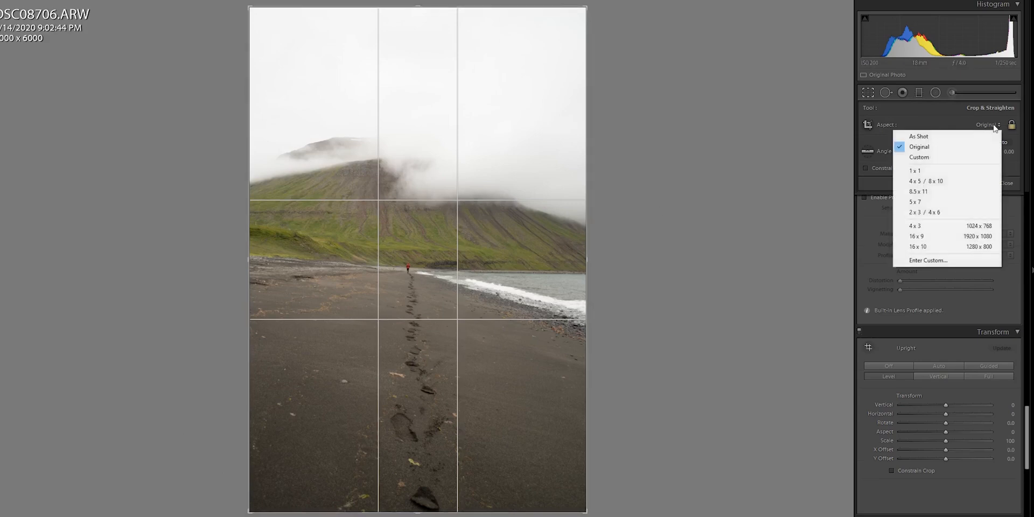
{"action": "left_click", "coordinate": [942, 180]}
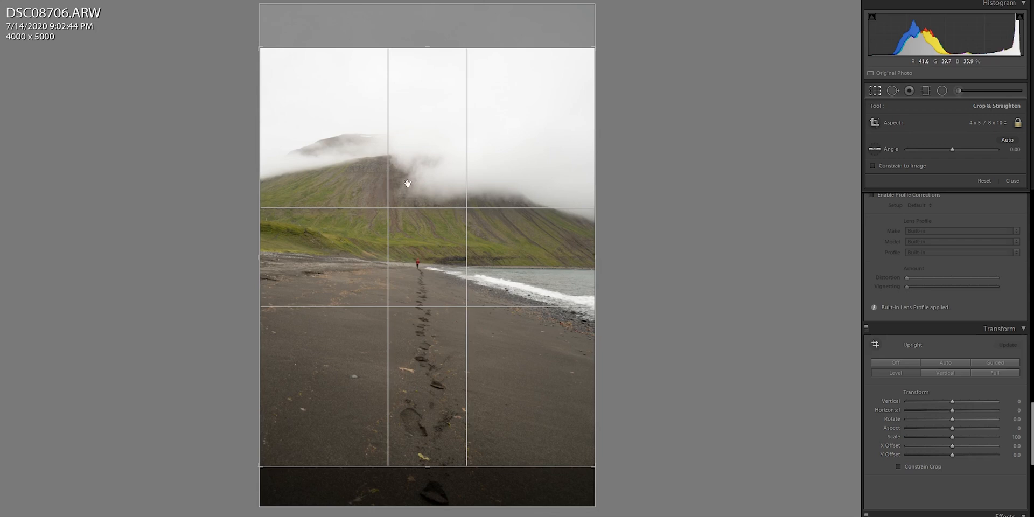
Step: Cycle the crop guide overlay past the grid and diagonal guides to the centre cross
{"action": "key", "text": "o"}
{"action": "key", "text": "o"}
{"action": "key", "text": "o"}
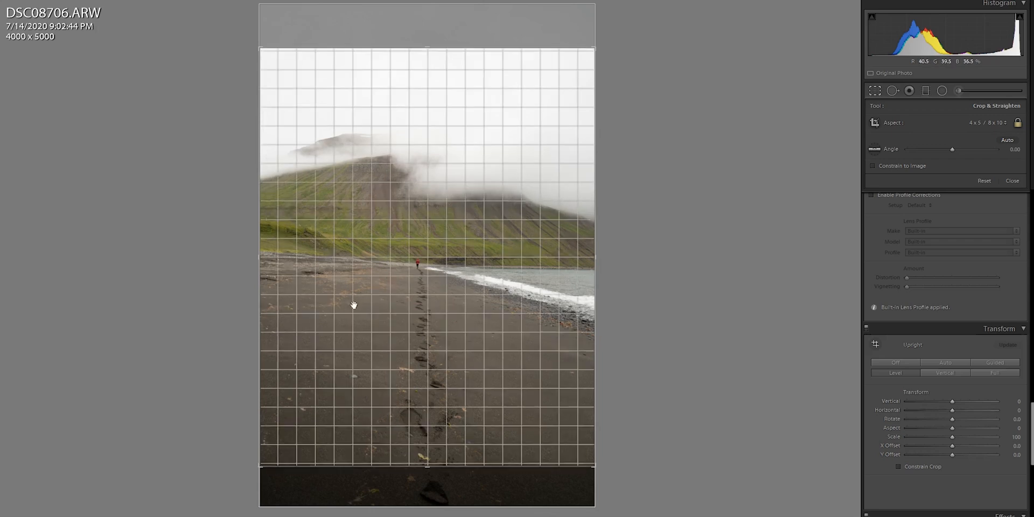
{"action": "key", "text": "o"}
{"action": "key", "text": "o"}
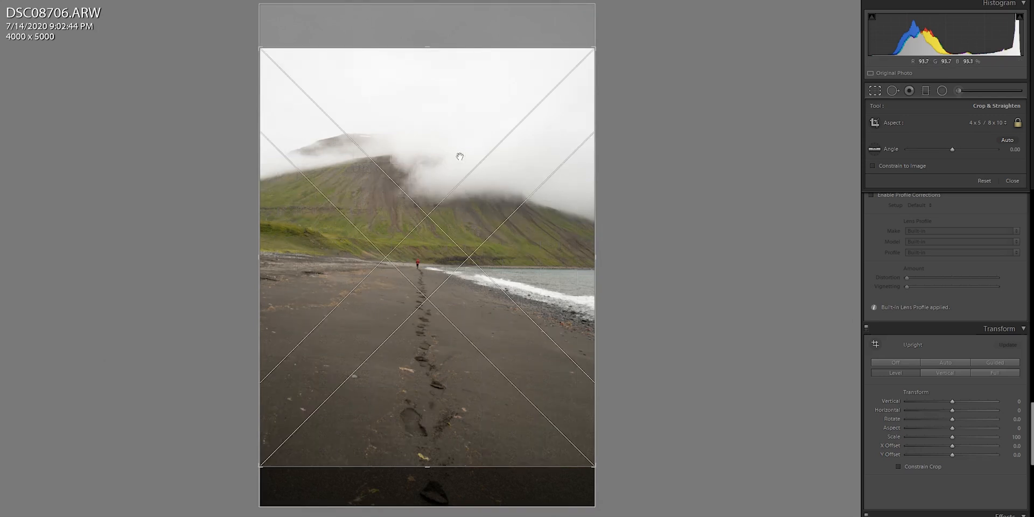
{"action": "key", "text": "o"}
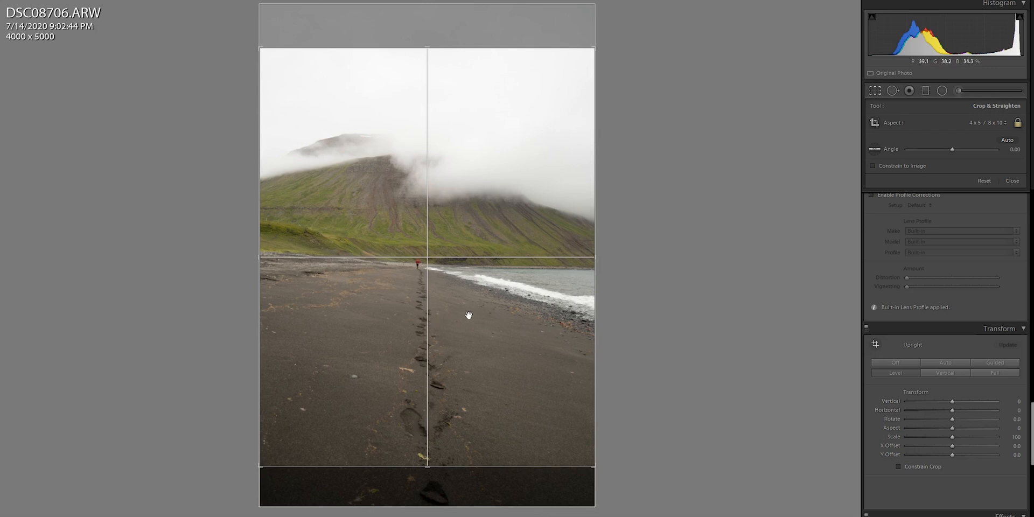
Step: Tighten the crop to about 3832 x 4790, reposition the photo so the walking figure sits near the centre, and apply it
{"action": "left_click_drag", "start_coordinate": [592, 257], "coordinate": [584, 255]}
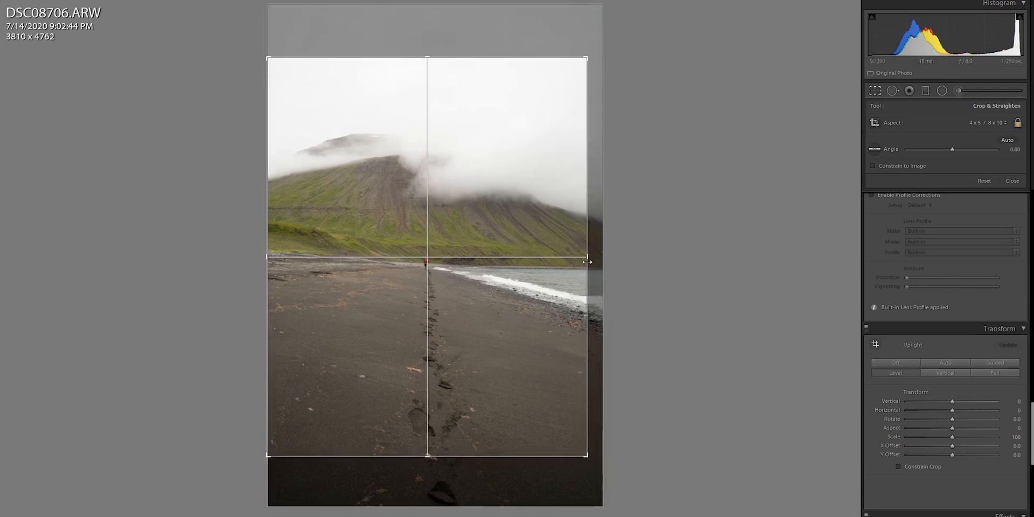
{"action": "left_click_drag", "start_coordinate": [587, 262], "coordinate": [589, 261]}
{"action": "left_click_drag", "start_coordinate": [476, 311], "coordinate": [478, 320]}
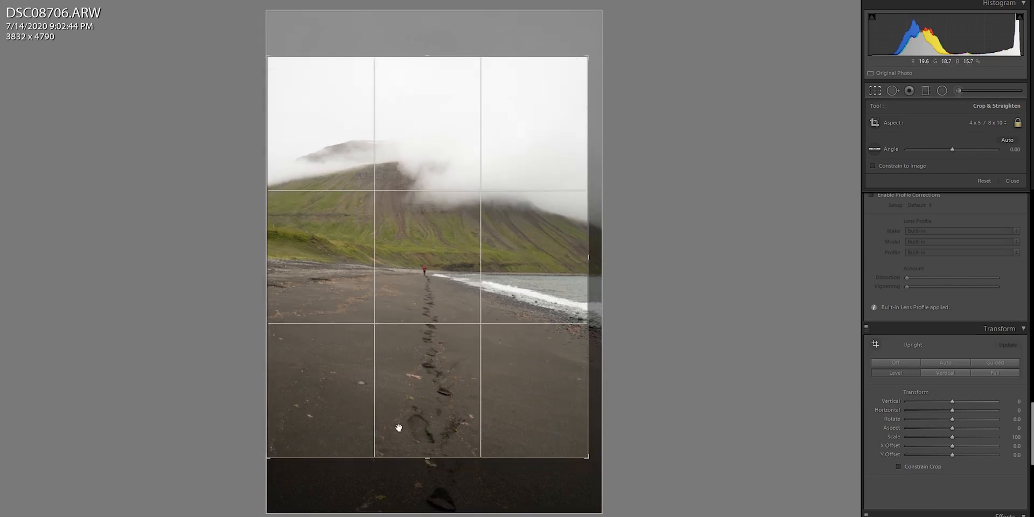
{"action": "left_click_drag", "start_coordinate": [495, 389], "coordinate": [481, 390]}
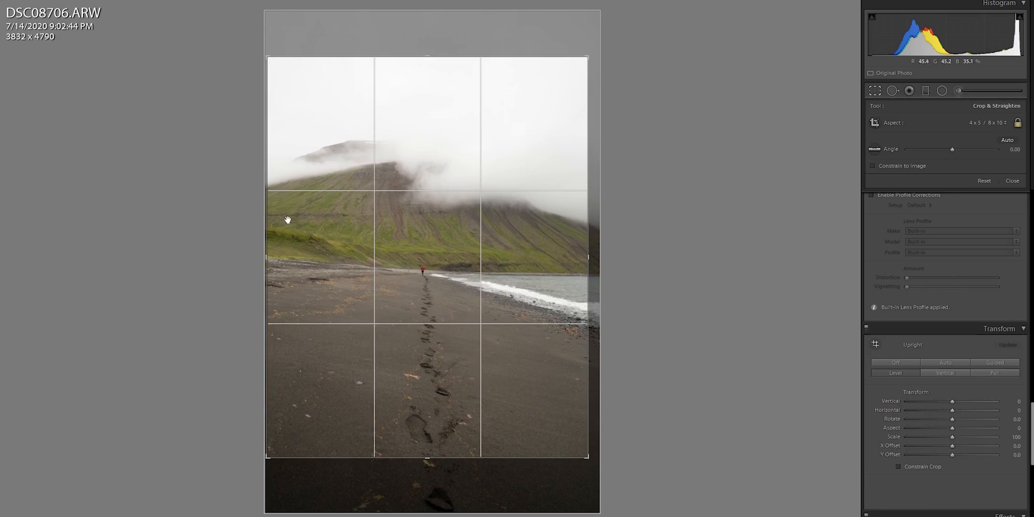
{"action": "mouse_move", "coordinate": [448, 310]}
{"action": "left_mouse_down"}
{"action": "mouse_move", "coordinate": [434, 307]}
{"action": "mouse_move", "coordinate": [446, 317]}
{"action": "left_mouse_up"}
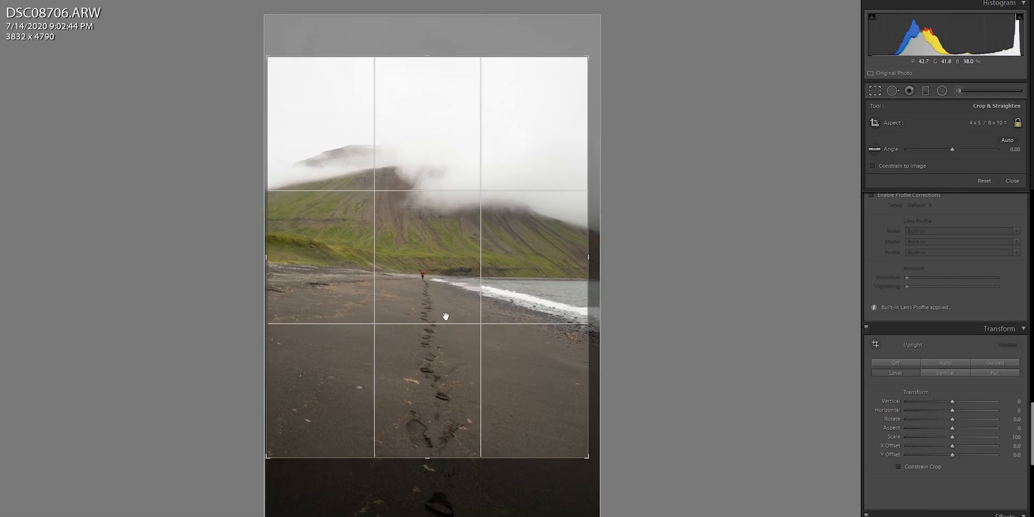
{"action": "key", "text": "Return"}
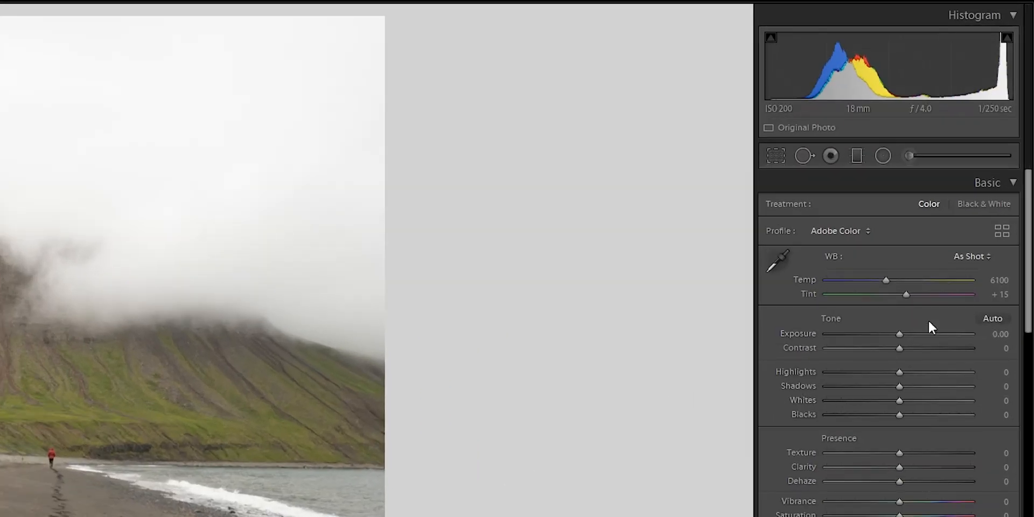
Step: Set the white balance temperature to 5700
{"action": "left_click", "coordinate": [989, 285]}
{"action": "type", "text": "5700"}
{"action": "key", "text": "Return"}
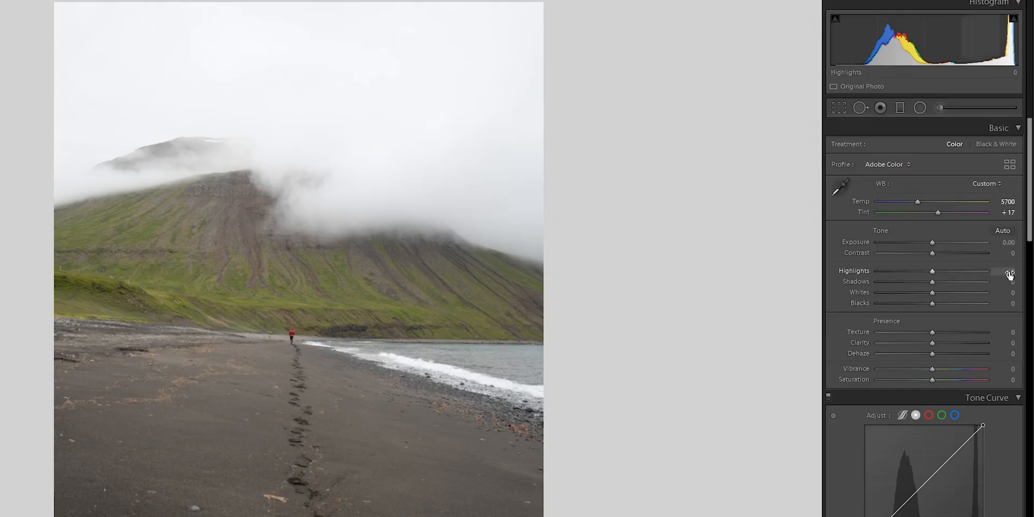
Step: Set Highlights to -95 and Shadows to +30
{"action": "key", "text": "Return"}
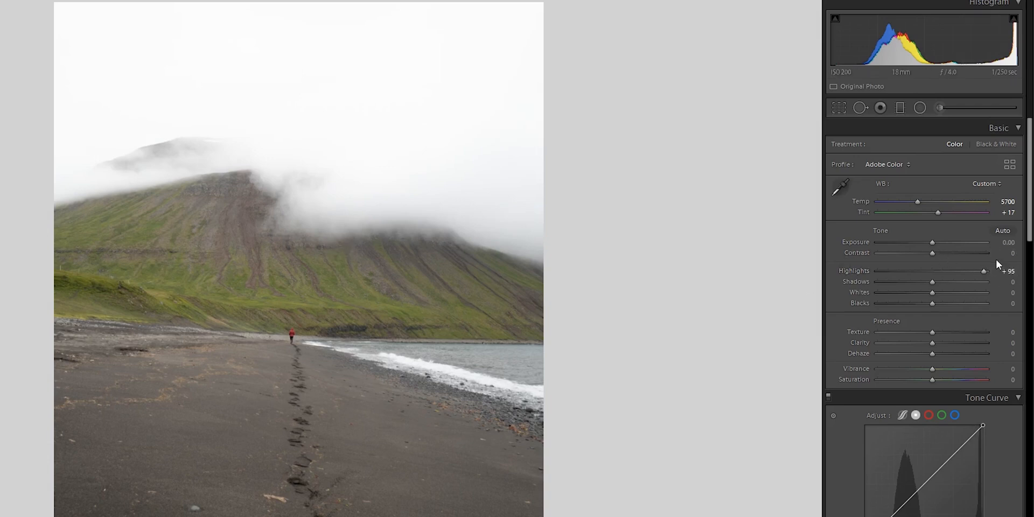
{"action": "left_click", "coordinate": [1007, 271]}
{"action": "type", "text": "-95"}
{"action": "key", "text": "Return"}
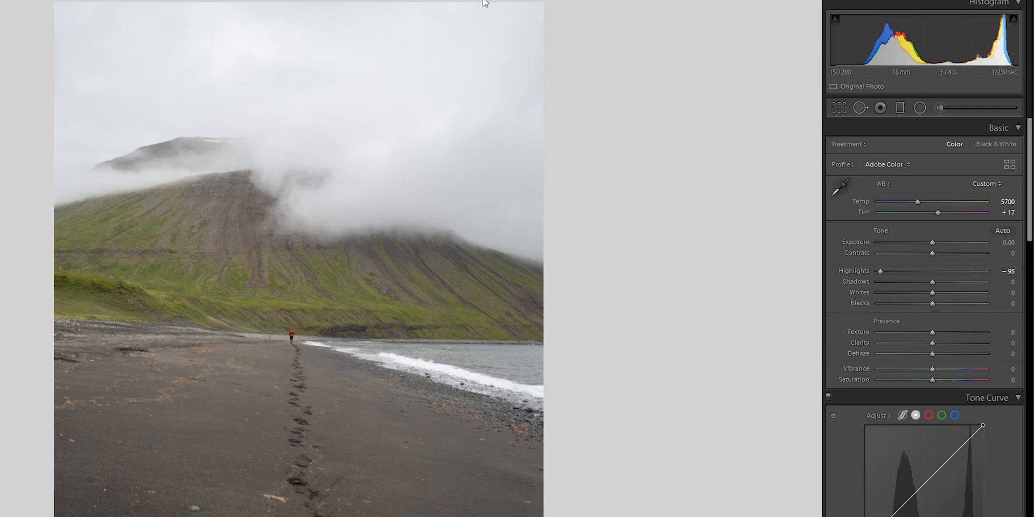
{"action": "left_click", "coordinate": [1003, 281]}
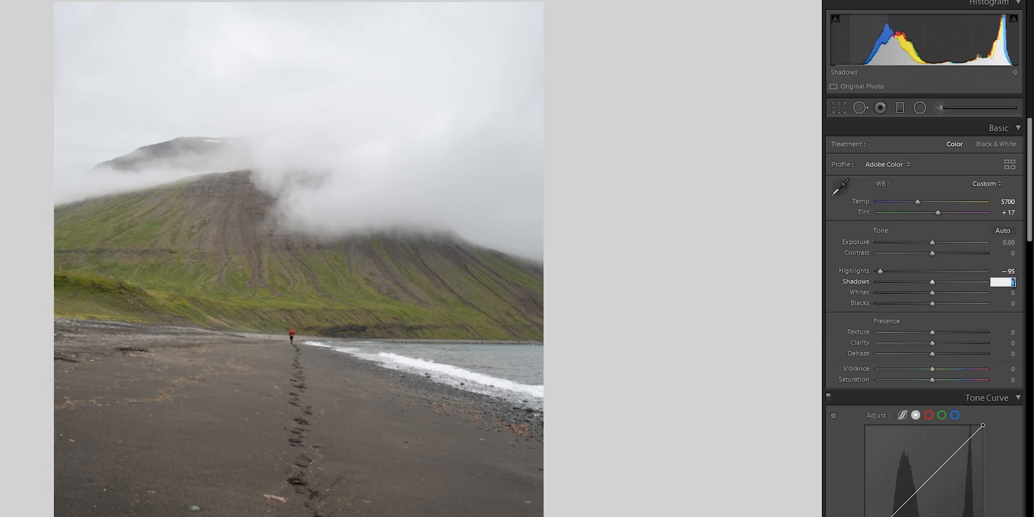
{"action": "type", "text": "30"}
{"action": "key", "text": "Return"}
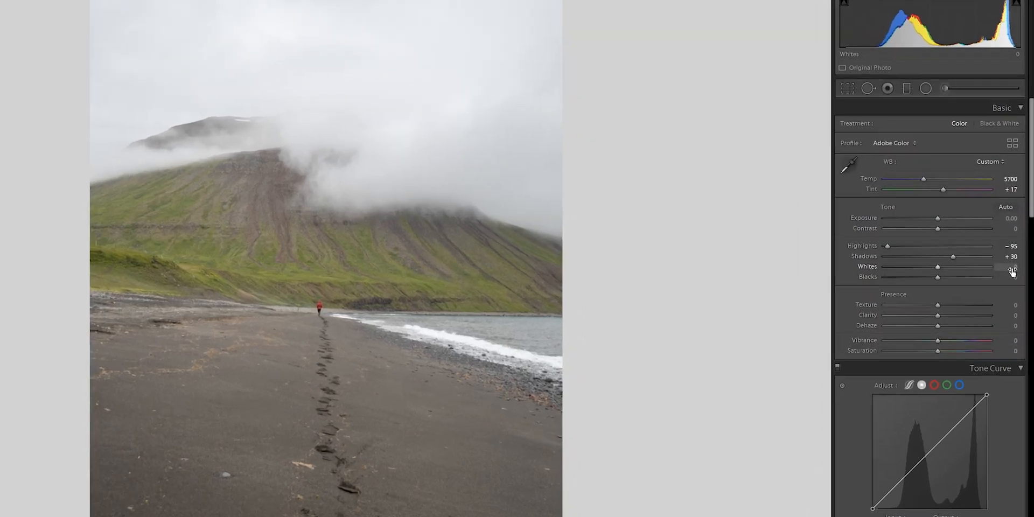
Step: Set Whites to +15 and Blacks to -45
{"action": "left_click", "coordinate": [1002, 244]}
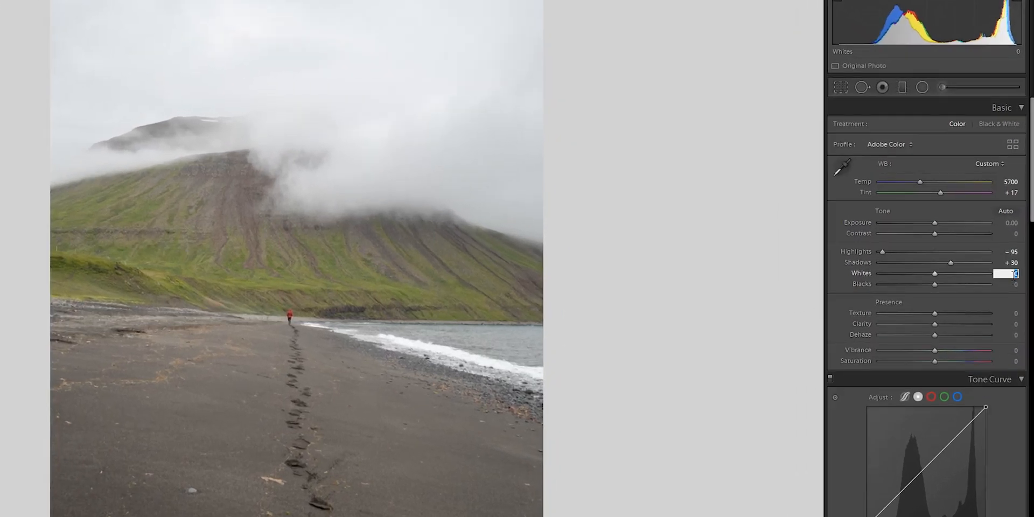
{"action": "type", "text": "10"}
{"action": "key", "text": "Return"}
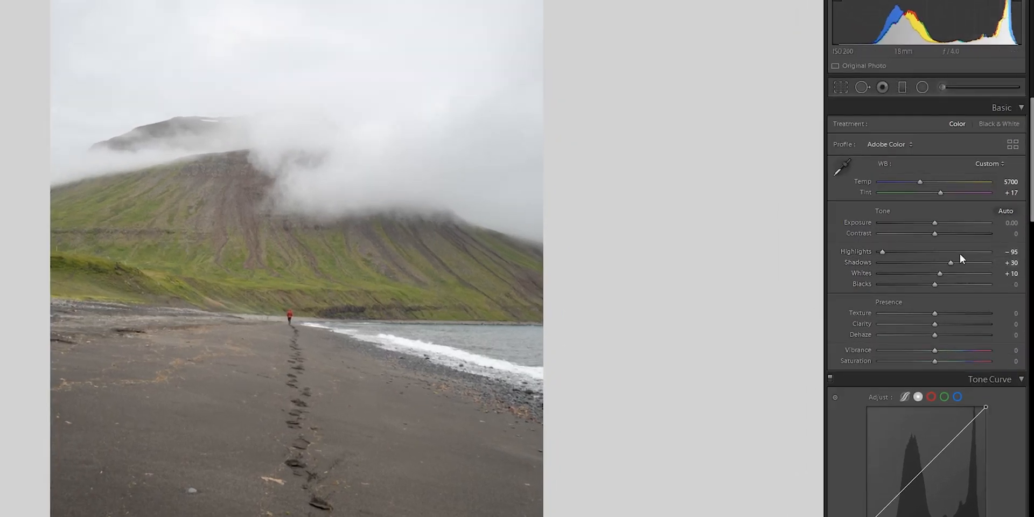
{"action": "left_click", "coordinate": [1007, 274]}
{"action": "type", "text": "15"}
{"action": "key", "text": "Return"}
{"action": "left_click", "coordinate": [1013, 289]}
{"action": "type", "text": "-45"}
{"action": "key", "text": "Return"}
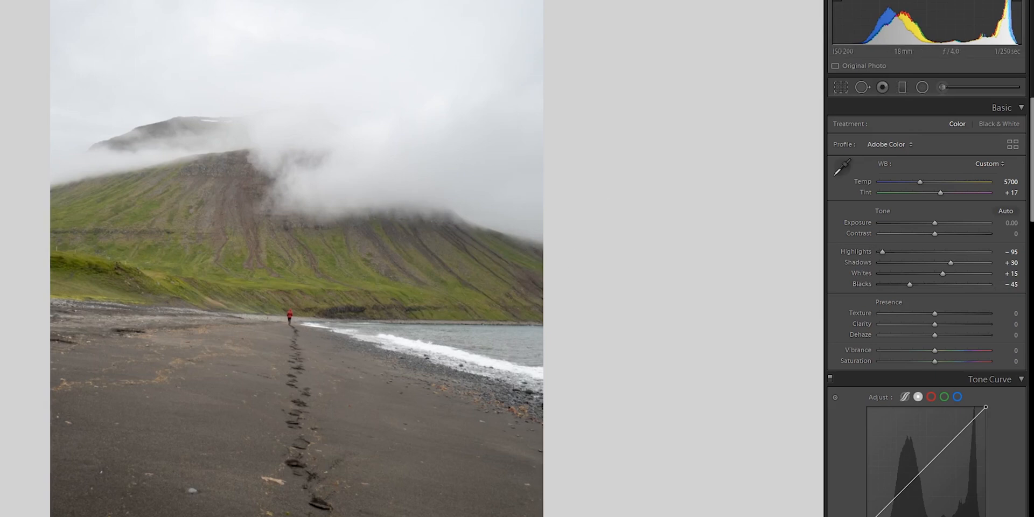
Step: In the camera calibration, set the Blue Primary hue to -15 and the Green Primary hue to +45
{"action": "scroll", "coordinate": [934, 244], "scroll_direction": "down", "scroll_amount": 3}
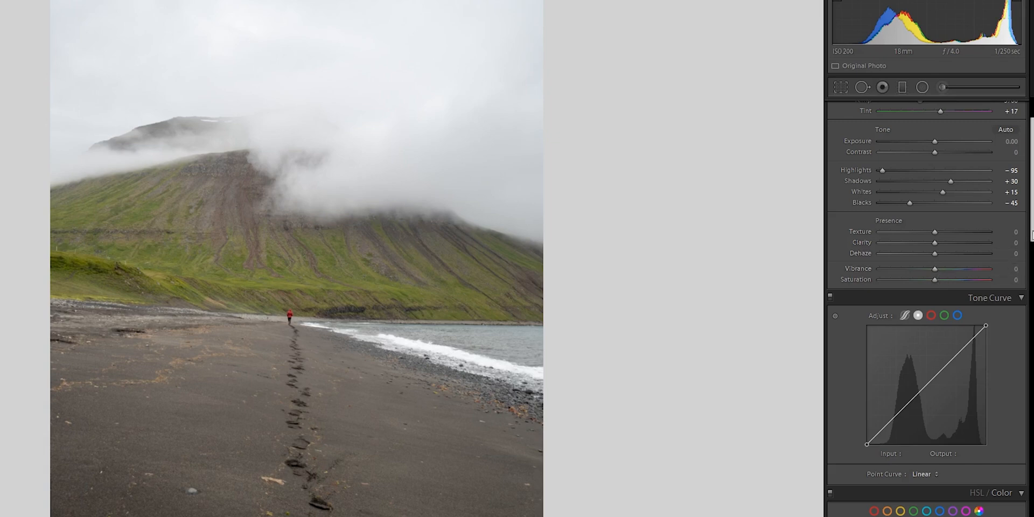
{"action": "scroll", "coordinate": [1031, 253], "scroll_direction": "down", "scroll_amount": 3}
{"action": "scroll", "coordinate": [1015, 307], "scroll_direction": "down", "scroll_amount": 8}
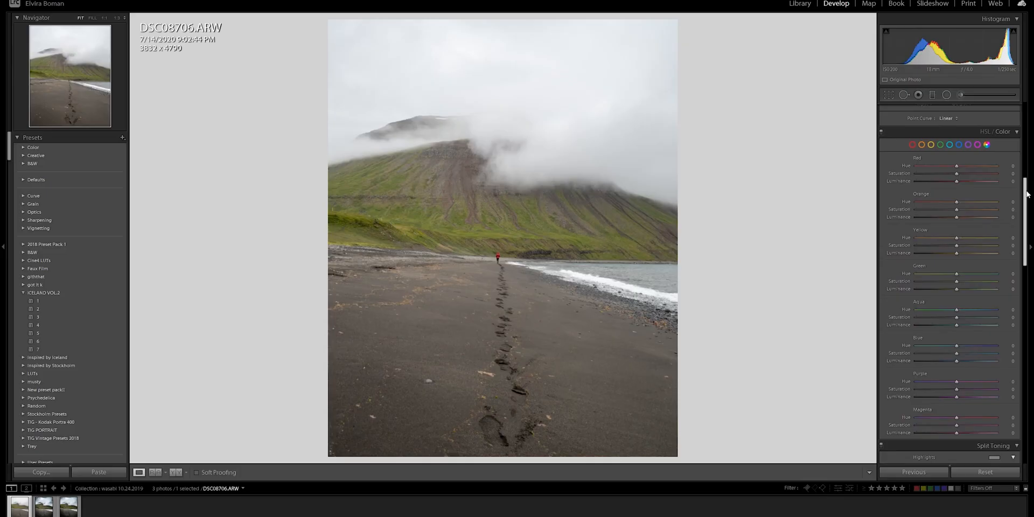
{"action": "scroll", "coordinate": [1024, 287], "scroll_direction": "down", "scroll_amount": 5}
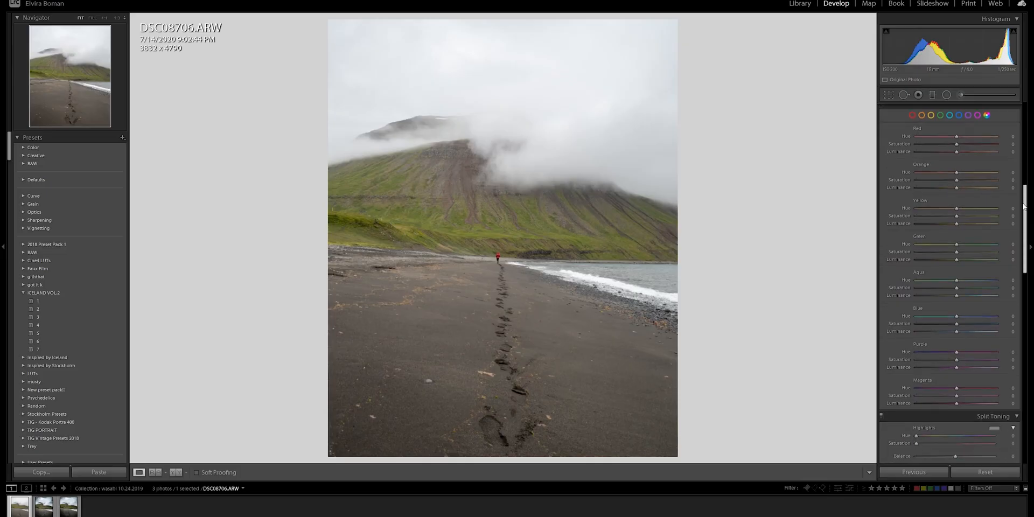
{"action": "scroll", "coordinate": [1024, 287], "scroll_direction": "down", "scroll_amount": 10}
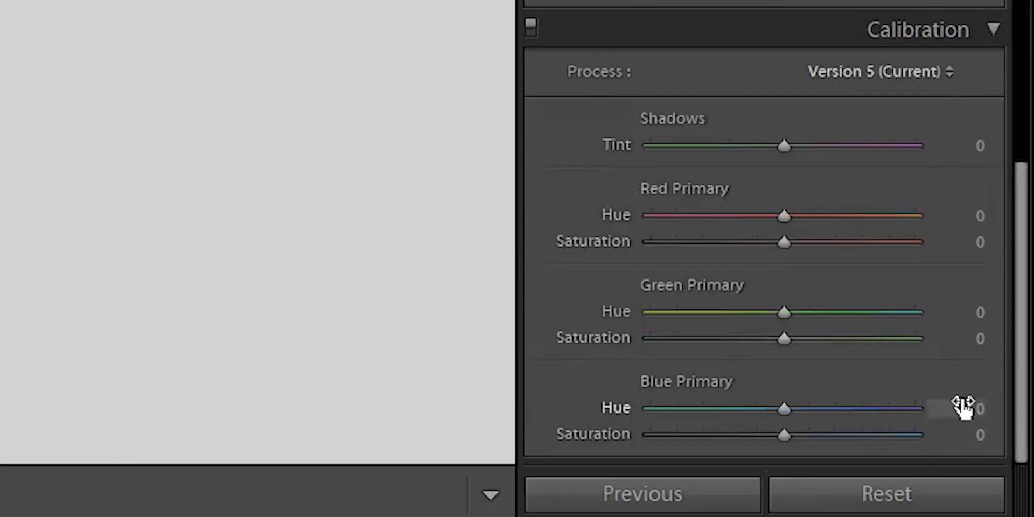
{"action": "left_click", "coordinate": [965, 407]}
{"action": "type", "text": "-15"}
{"action": "key", "text": "Return"}
{"action": "left_click", "coordinate": [968, 310]}
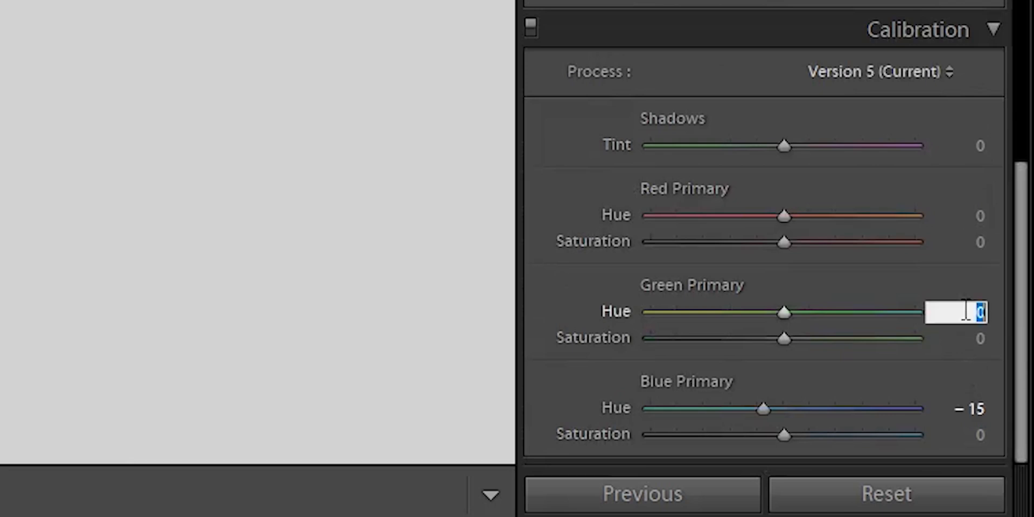
{"action": "type", "text": "45"}
{"action": "key", "text": "Return"}
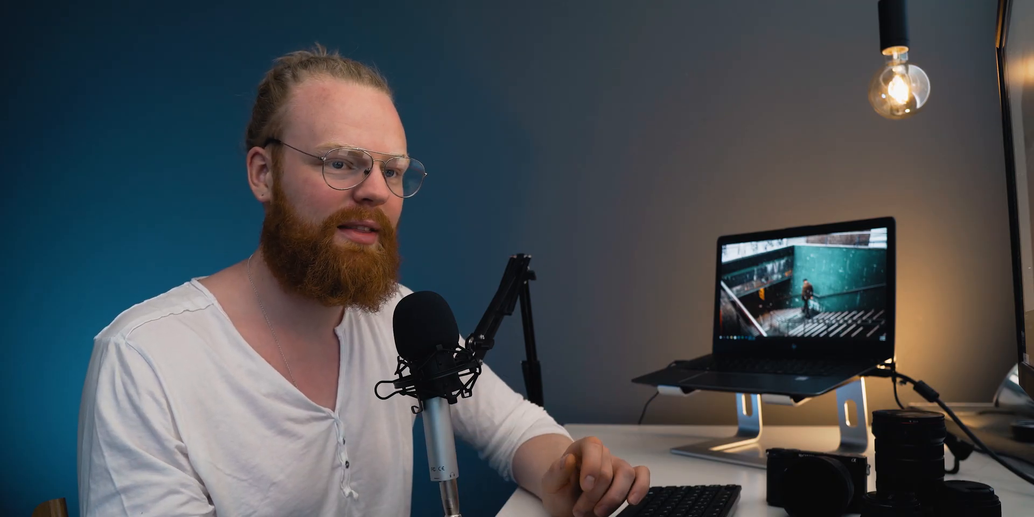
Step: Set the calibration's Red Primary hue to +25 and Blue Primary saturation to +15
{"action": "left_click", "coordinate": [985, 259]}
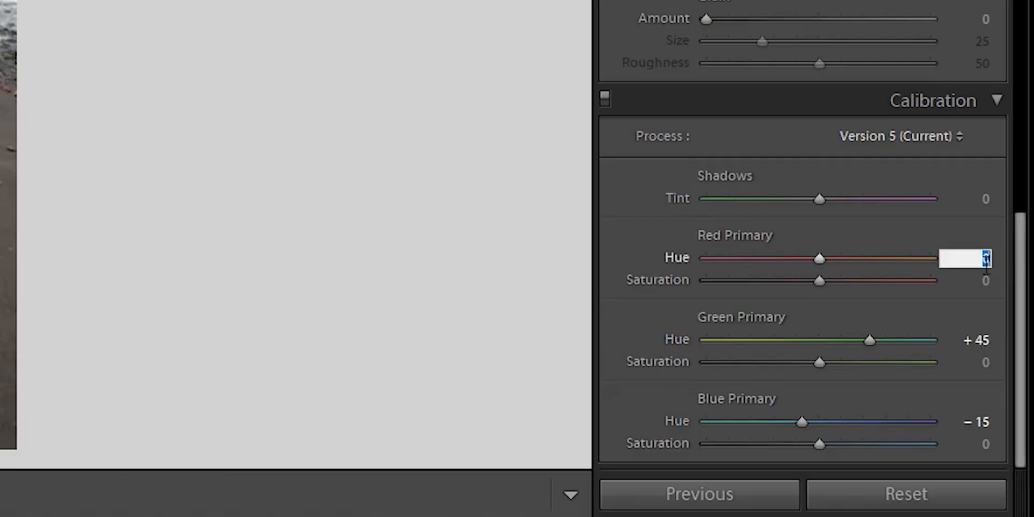
{"action": "type", "text": "25"}
{"action": "key", "text": "Return"}
{"action": "left_click", "coordinate": [971, 444]}
{"action": "type", "text": "15"}
{"action": "key", "text": "Return"}
Step: Set the calibration's Green Primary saturation to -14 and Red Primary saturation to -6
{"action": "left_click", "coordinate": [972, 361]}
{"action": "type", "text": "-14"}
{"action": "key", "text": "Return"}
{"action": "left_click", "coordinate": [985, 281]}
{"action": "type", "text": "-6"}
{"action": "key", "text": "Return"}
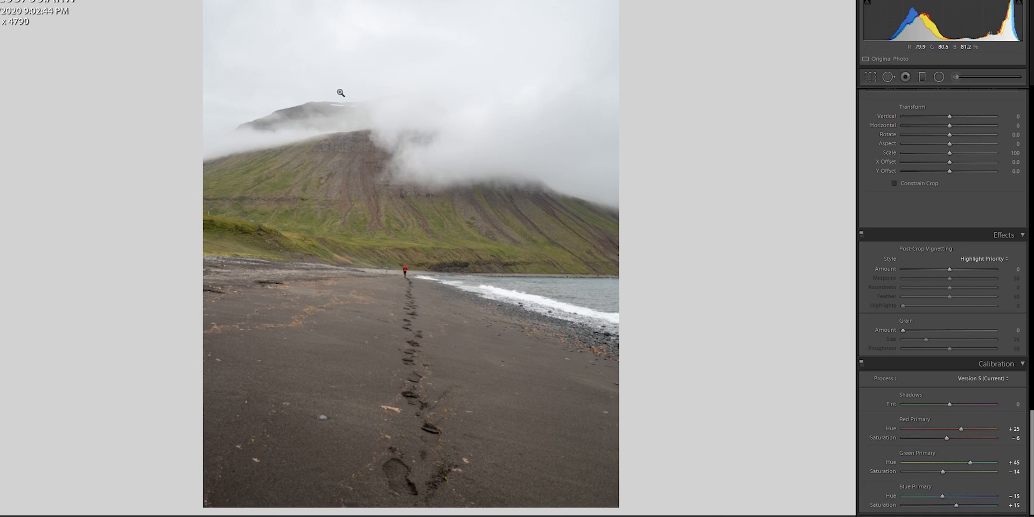
Step: Set the Yellow hue to +35 in the HSL colour adjustments
{"action": "scroll", "coordinate": [942, 302], "scroll_direction": "up", "scroll_amount": 15}
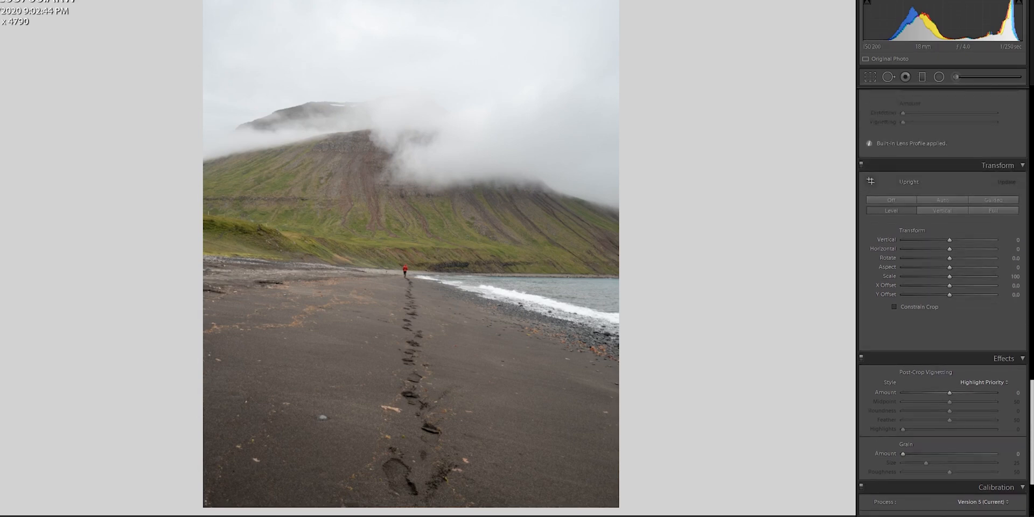
{"action": "scroll", "coordinate": [974, 264], "scroll_direction": "up", "scroll_amount": 2}
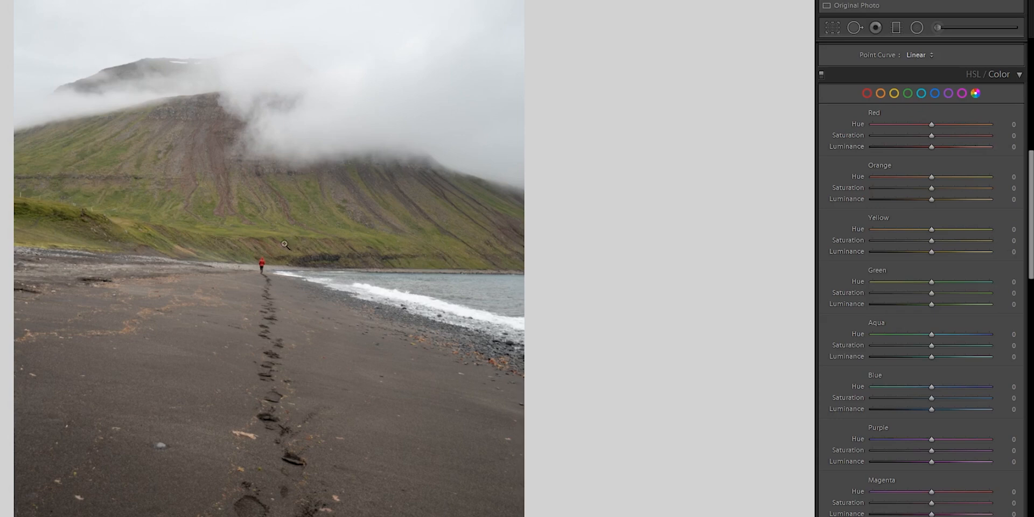
{"action": "left_click", "coordinate": [255, 282]}
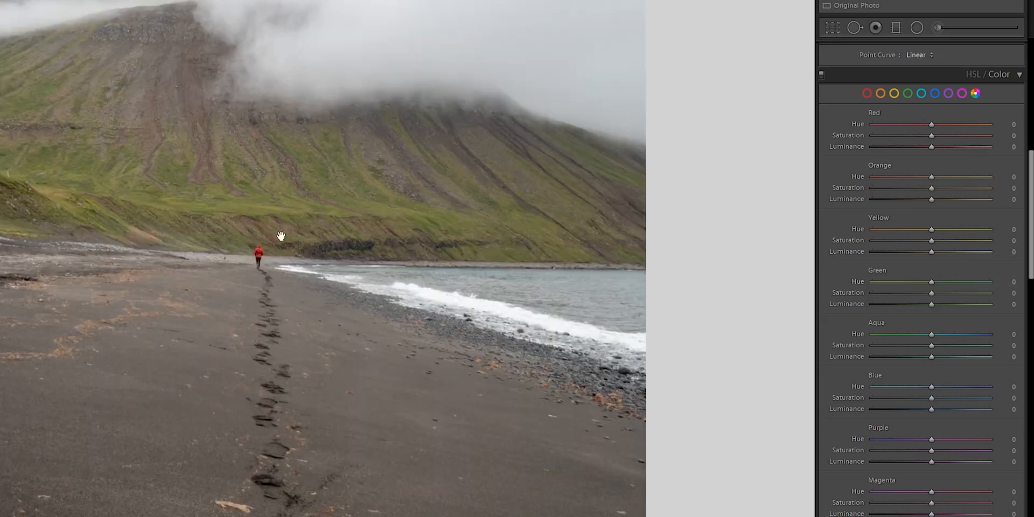
{"action": "left_click", "coordinate": [275, 261]}
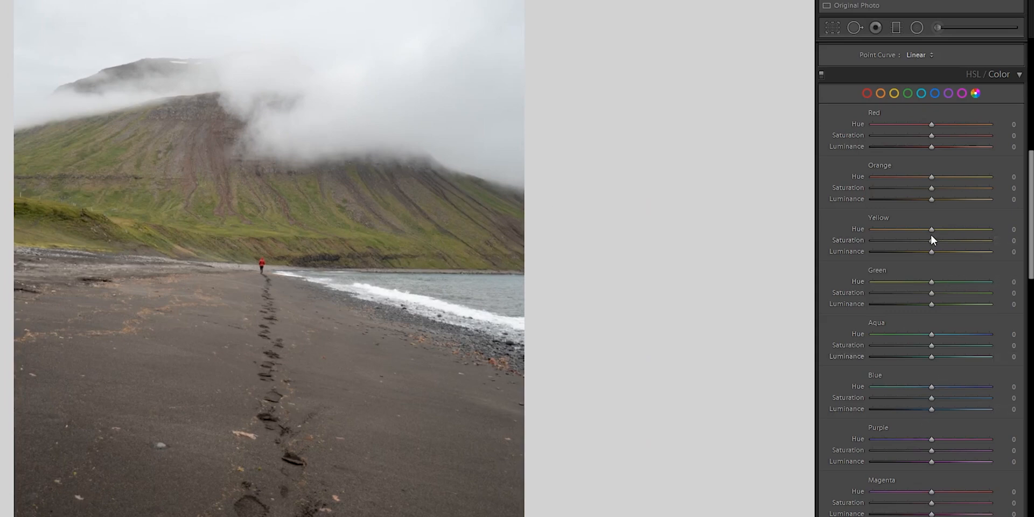
{"action": "left_click", "coordinate": [190, 214]}
{"action": "left_click", "coordinate": [191, 214]}
{"action": "left_click_drag", "start_coordinate": [929, 230], "coordinate": [901, 225]}
{"action": "left_click_drag", "start_coordinate": [922, 237], "coordinate": [949, 241]}
{"action": "left_click", "coordinate": [1007, 230]}
{"action": "type", "text": "35"}
{"action": "key", "text": "Return"}
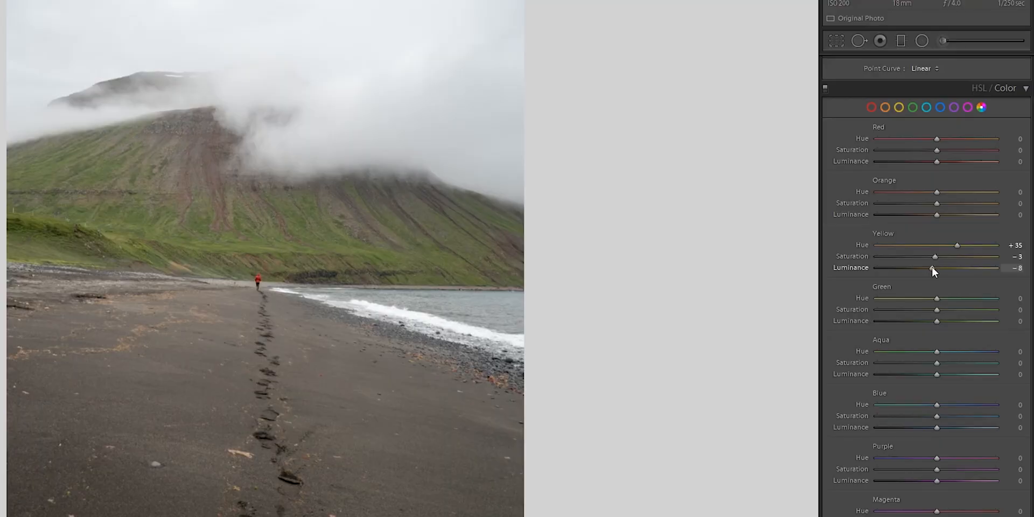
Step: Reset the Yellow luminance to 0 and set the Yellow saturation to -20
{"action": "double_click", "coordinate": [932, 266]}
{"action": "left_click_drag", "start_coordinate": [935, 259], "coordinate": [884, 267]}
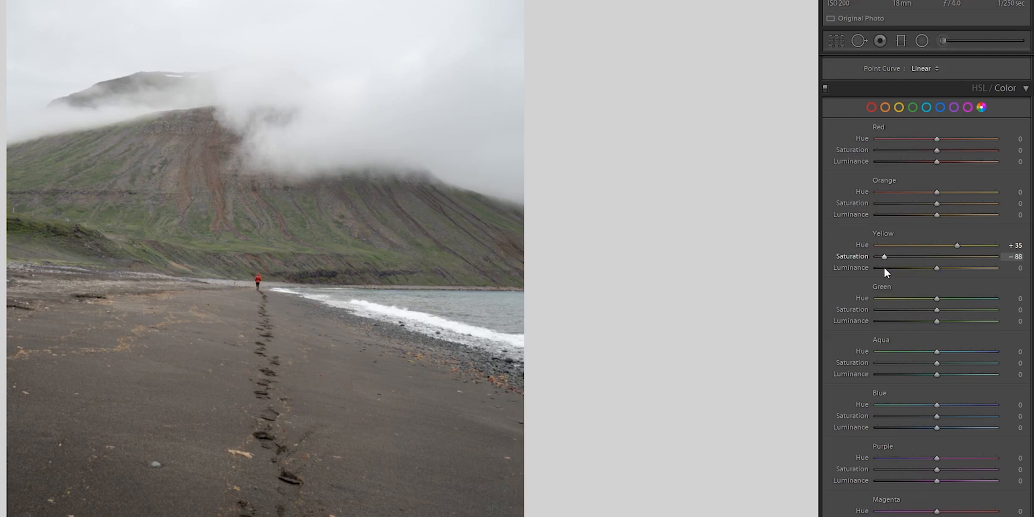
{"action": "left_click_drag", "start_coordinate": [890, 311], "coordinate": [886, 310]}
{"action": "left_click", "coordinate": [124, 207]}
{"action": "left_click", "coordinate": [303, 259]}
{"action": "left_click", "coordinate": [1017, 257]}
{"action": "type", "text": "-20"}
{"action": "key", "text": "Return"}
{"action": "key", "text": "ctrl+z"}
Step: Set the Green hue to -45 in the HSL colour adjustments
{"action": "left_click_drag", "start_coordinate": [936, 303], "coordinate": [988, 309]}
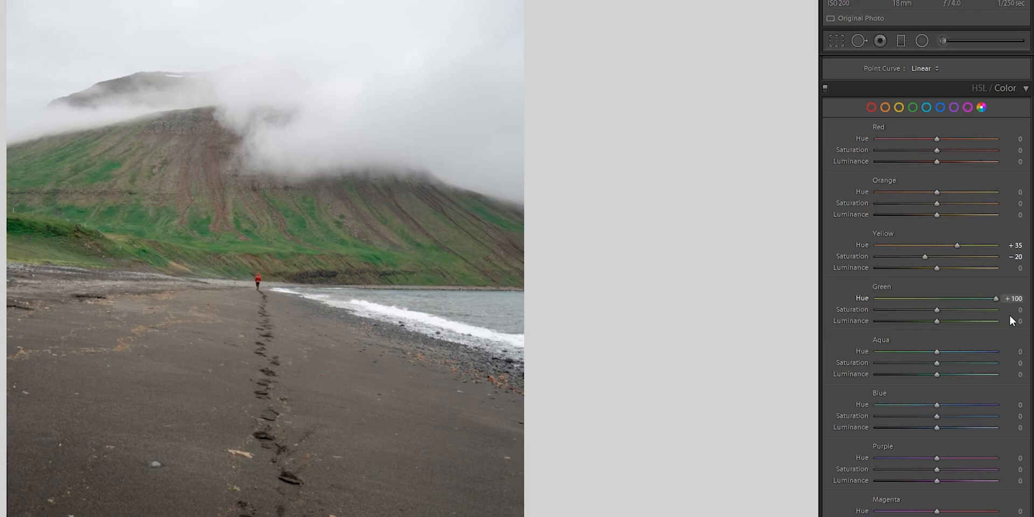
{"action": "left_click", "coordinate": [124, 224]}
{"action": "left_click", "coordinate": [159, 220]}
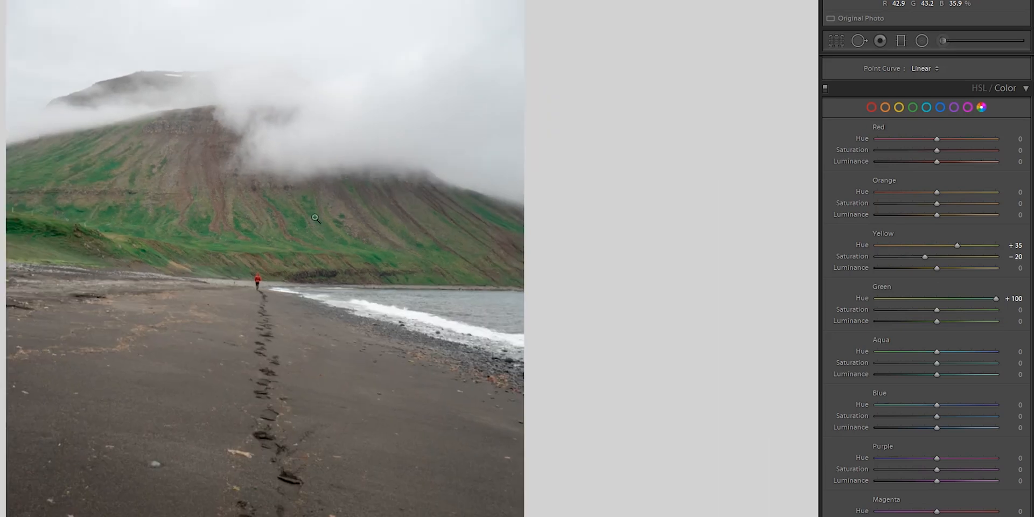
{"action": "left_click_drag", "start_coordinate": [996, 299], "coordinate": [922, 300]}
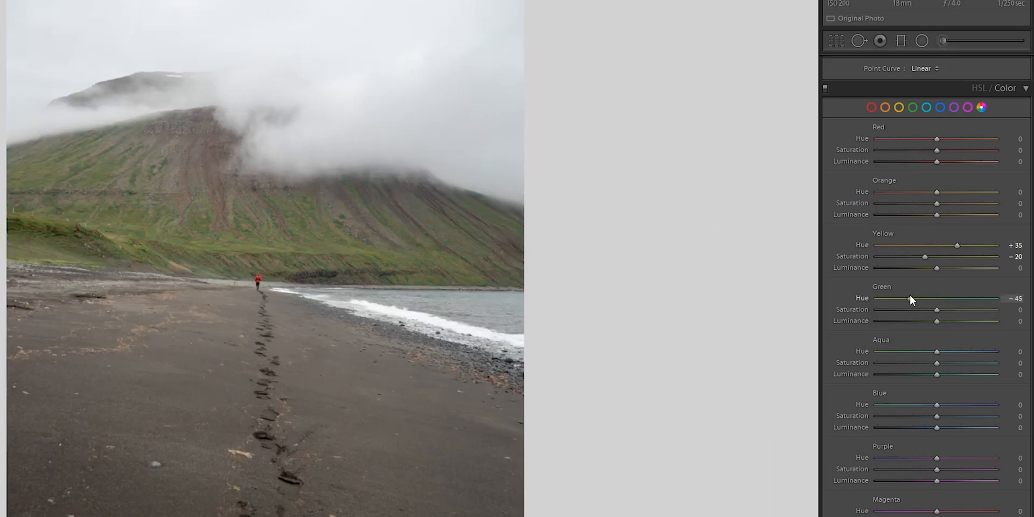
Step: Set the Yellow hue to +40 and the Green saturation to -20
{"action": "left_click", "coordinate": [1014, 245]}
{"action": "type", "text": "40"}
{"action": "key", "text": "Return"}
{"action": "left_click", "coordinate": [1015, 309]}
{"action": "type", "text": "-20"}
{"action": "key", "text": "Return"}
Step: Try shifting the Yellow and Green luminance and reset both to 0
{"action": "left_click", "coordinate": [256, 255]}
{"action": "left_click", "coordinate": [254, 254]}
{"action": "left_click", "coordinate": [262, 302]}
{"action": "left_click", "coordinate": [263, 303]}
{"action": "mouse_move", "coordinate": [935, 271]}
{"action": "left_mouse_down"}
{"action": "mouse_move", "coordinate": [926, 270]}
{"action": "mouse_move", "coordinate": [948, 270]}
{"action": "mouse_move", "coordinate": [920, 272]}
{"action": "mouse_move", "coordinate": [941, 271]}
{"action": "left_mouse_up"}
{"action": "double_click", "coordinate": [938, 268]}
{"action": "left_click_drag", "start_coordinate": [949, 325], "coordinate": [906, 326]}
{"action": "double_click", "coordinate": [922, 322]}
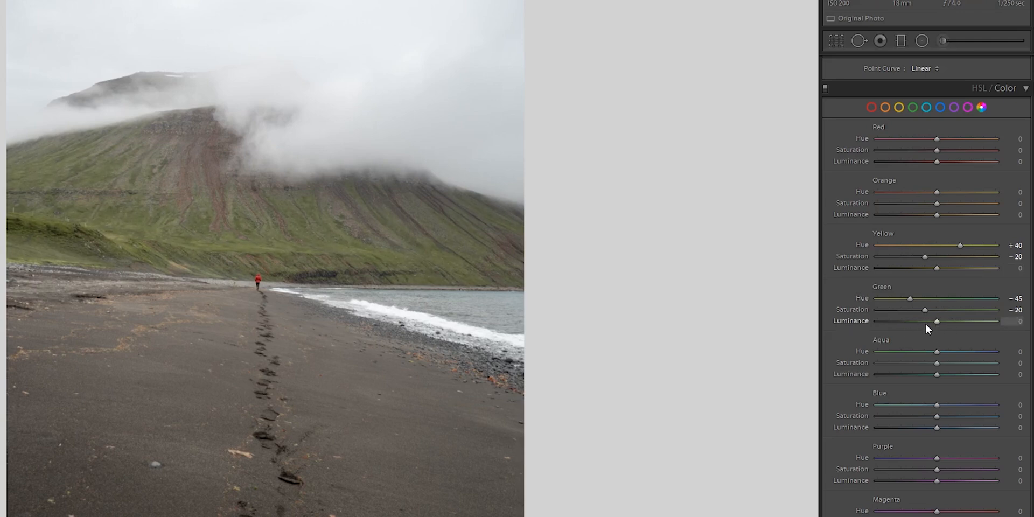
Step: Set the Green luminance to +2 and inspect the grassy slope
{"action": "left_click", "coordinate": [1015, 322]}
{"action": "type", "text": "2"}
{"action": "left_click", "coordinate": [42, 224]}
{"action": "left_click", "coordinate": [70, 184]}
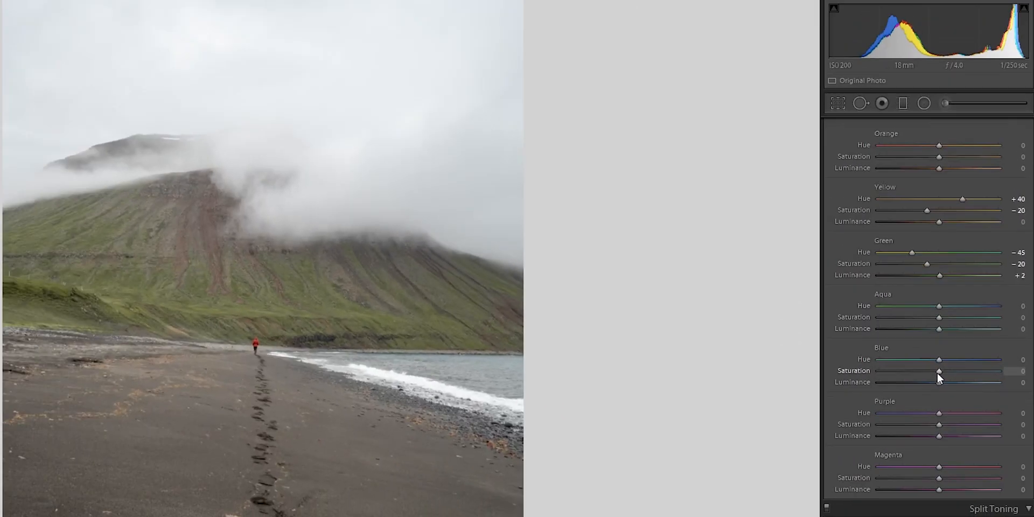
Step: Set the Blue saturation to -35 in the HSL colour adjustments
{"action": "left_click_drag", "start_coordinate": [937, 373], "coordinate": [895, 392]}
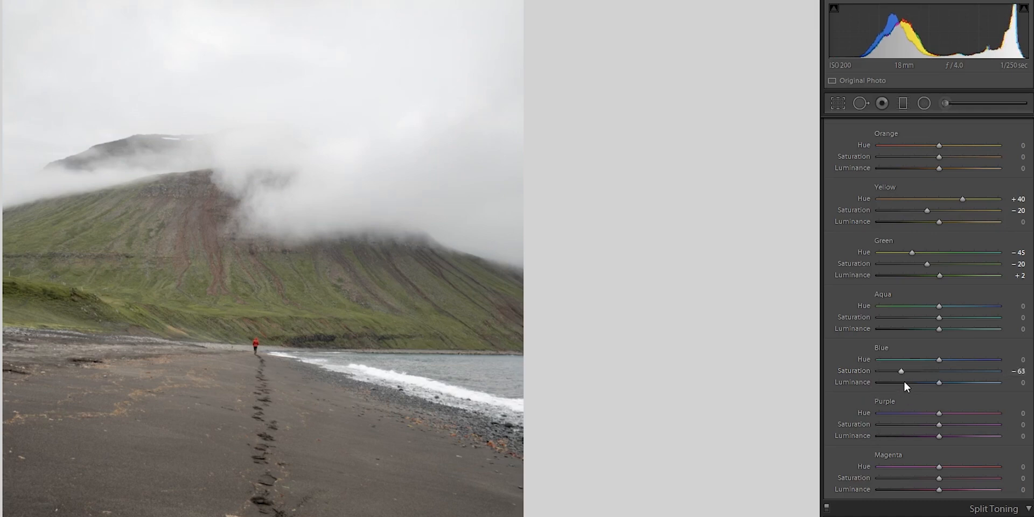
{"action": "double_click", "coordinate": [903, 376]}
{"action": "left_click", "coordinate": [1019, 372]}
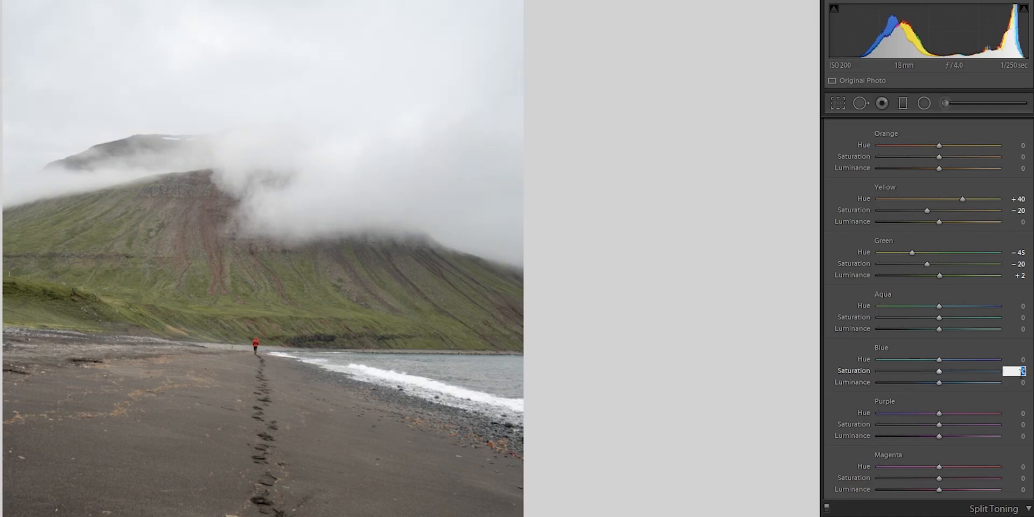
{"action": "type", "text": "-35"}
{"action": "key", "text": "Return"}
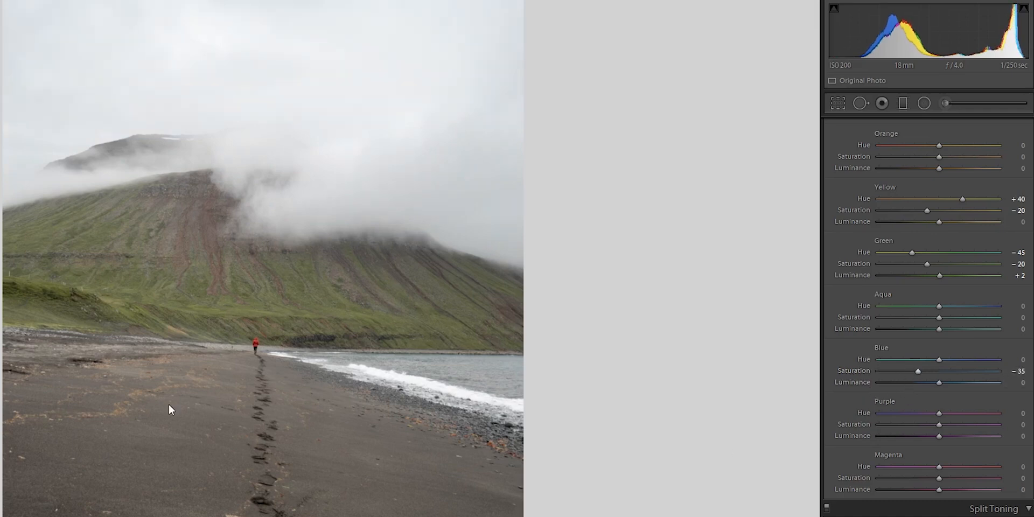
Step: Set the Blue luminance to -30 and the Blue hue to -10
{"action": "left_click_drag", "start_coordinate": [889, 383], "coordinate": [784, 393]}
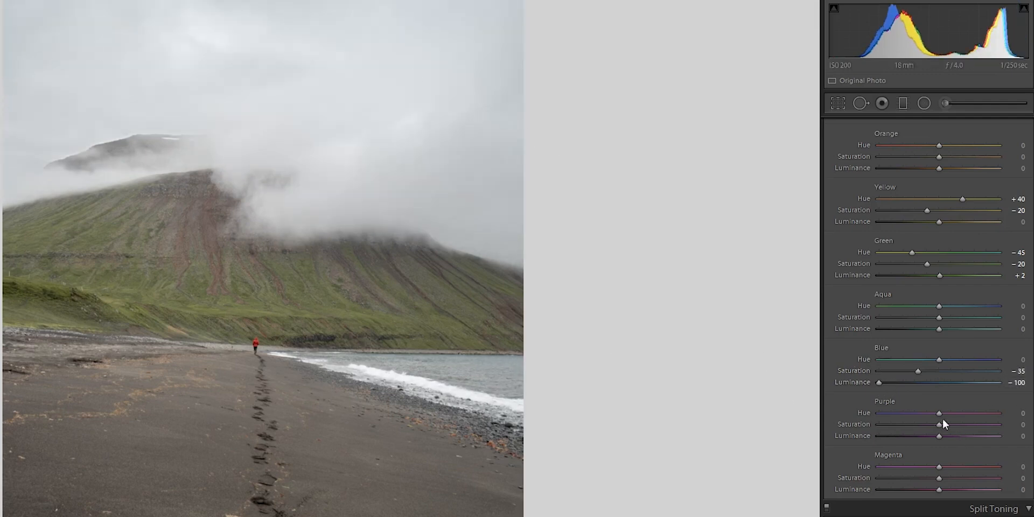
{"action": "double_click", "coordinate": [874, 384]}
{"action": "left_click", "coordinate": [1017, 383]}
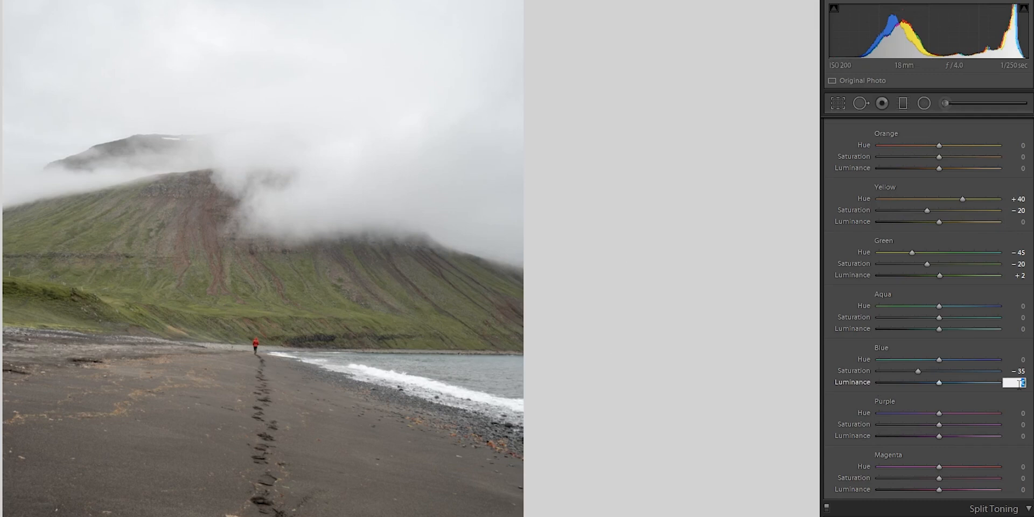
{"action": "type", "text": "-30"}
{"action": "key", "text": "Return"}
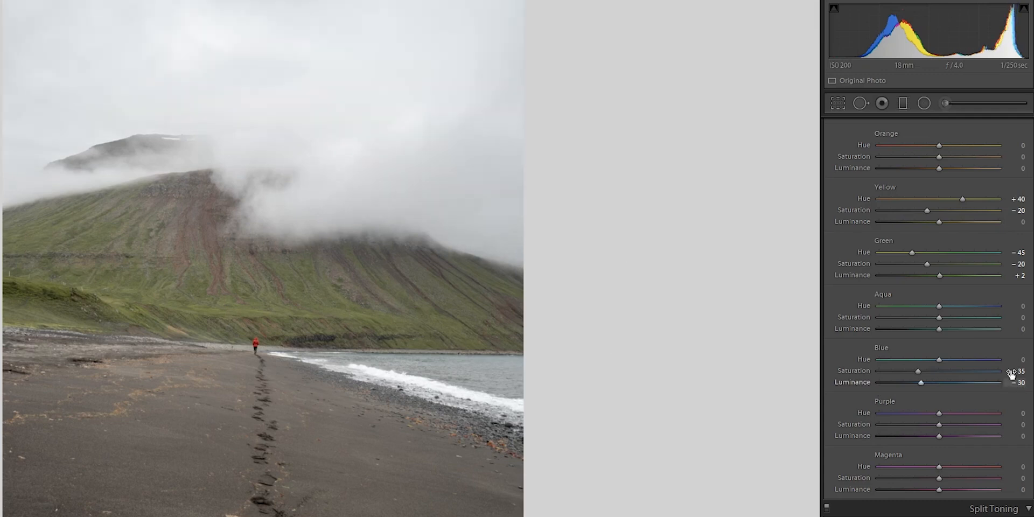
{"action": "mouse_move", "coordinate": [915, 360]}
{"action": "left_mouse_down"}
{"action": "mouse_move", "coordinate": [989, 360]}
{"action": "mouse_move", "coordinate": [931, 364]}
{"action": "left_mouse_up"}
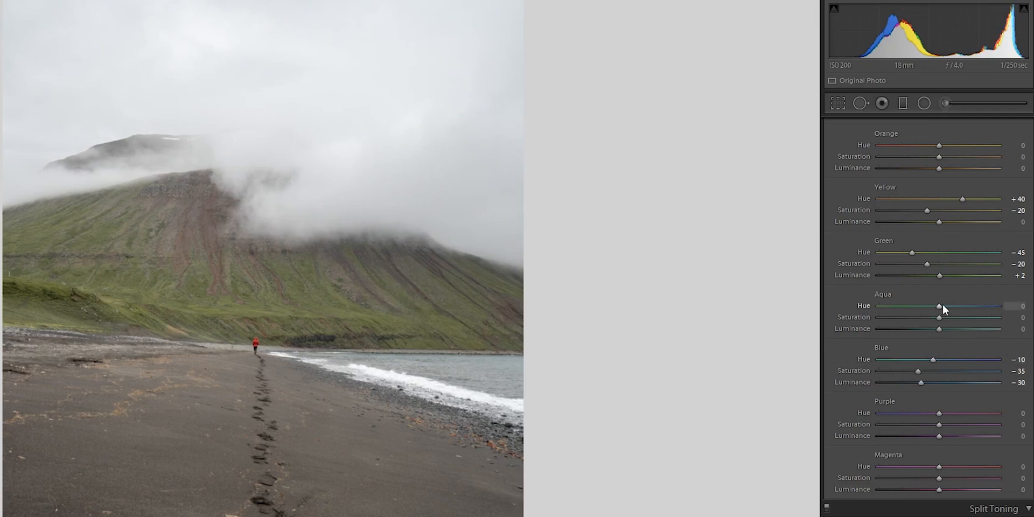
Step: Set the Aqua hue to +45, saturation to +4 and luminance to -5
{"action": "left_click_drag", "start_coordinate": [940, 306], "coordinate": [988, 309]}
{"action": "left_click_drag", "start_coordinate": [939, 317], "coordinate": [832, 315]}
{"action": "mouse_move", "coordinate": [933, 321]}
{"action": "left_mouse_down"}
{"action": "mouse_move", "coordinate": [876, 335]}
{"action": "mouse_move", "coordinate": [957, 339]}
{"action": "mouse_move", "coordinate": [936, 333]}
{"action": "left_mouse_up"}
Step: Set the Magenta hue to +20 and leave the Purple hue at 0
{"action": "left_click_drag", "start_coordinate": [973, 465], "coordinate": [1000, 466]}
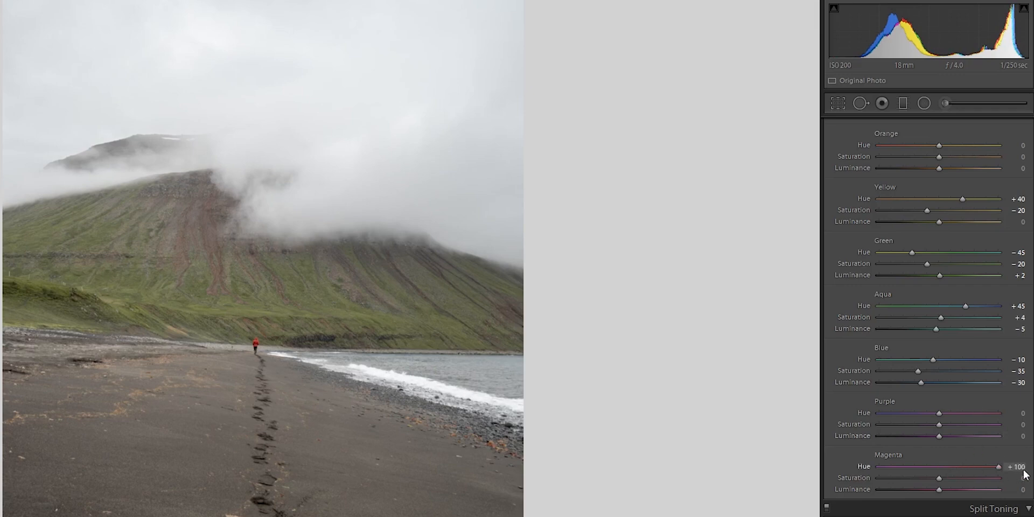
{"action": "left_click", "coordinate": [1017, 466]}
{"action": "type", "text": "20"}
{"action": "key", "text": "Return"}
{"action": "mouse_move", "coordinate": [938, 414]}
{"action": "left_mouse_down"}
{"action": "mouse_move", "coordinate": [882, 415]}
{"action": "mouse_move", "coordinate": [935, 419]}
{"action": "left_mouse_up"}
{"action": "double_click", "coordinate": [947, 412]}
Step: Try shifting the Orange hue strongly negative, inspect the mountain and sand, and reset it to 0
{"action": "left_click_drag", "start_coordinate": [1032, 384], "coordinate": [1033, 347]}
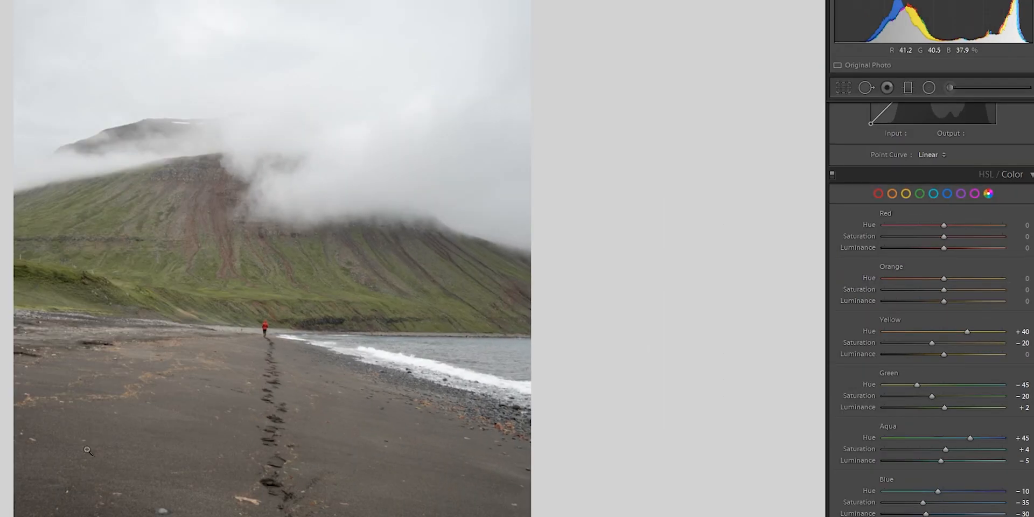
{"action": "left_click_drag", "start_coordinate": [897, 278], "coordinate": [304, 342]}
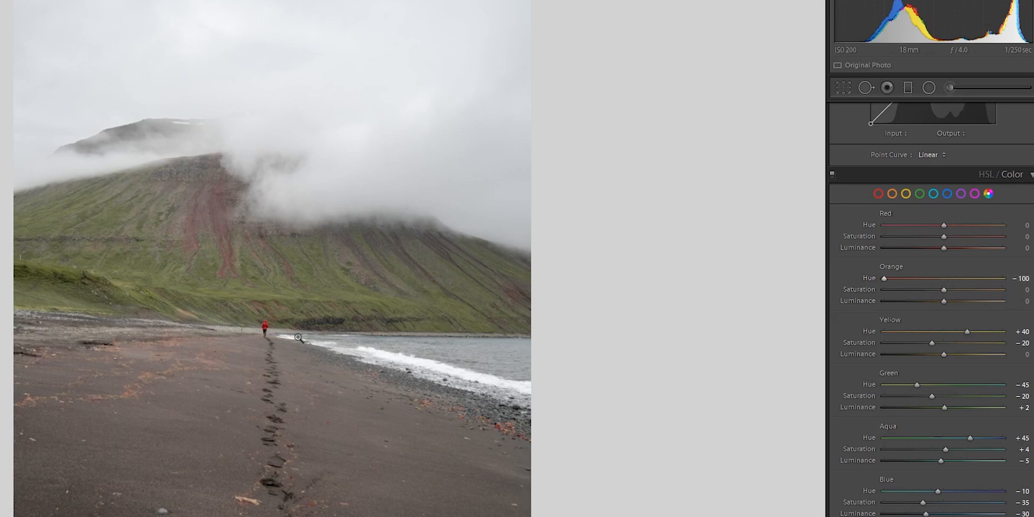
{"action": "left_click", "coordinate": [177, 201]}
{"action": "left_click", "coordinate": [214, 309]}
{"action": "double_click", "coordinate": [885, 277]}
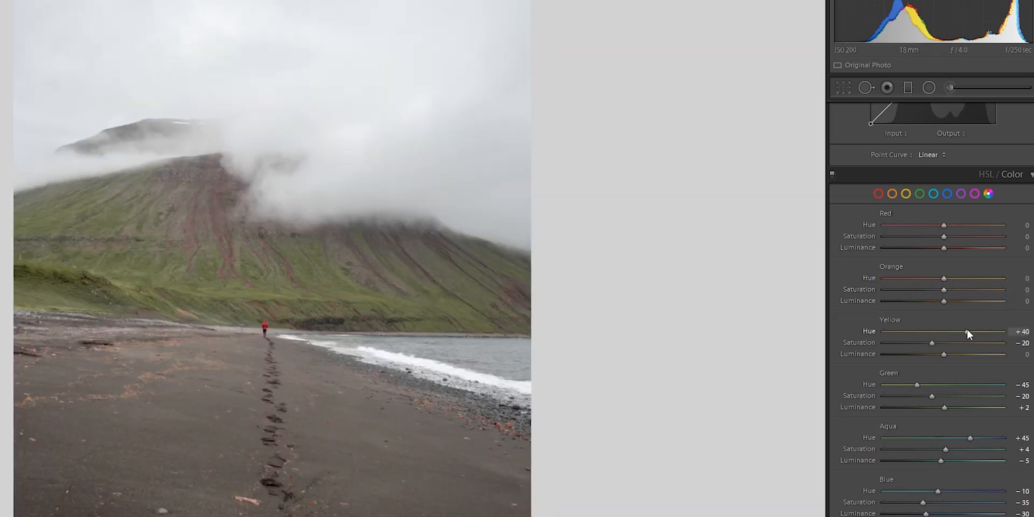
{"action": "left_click", "coordinate": [215, 270]}
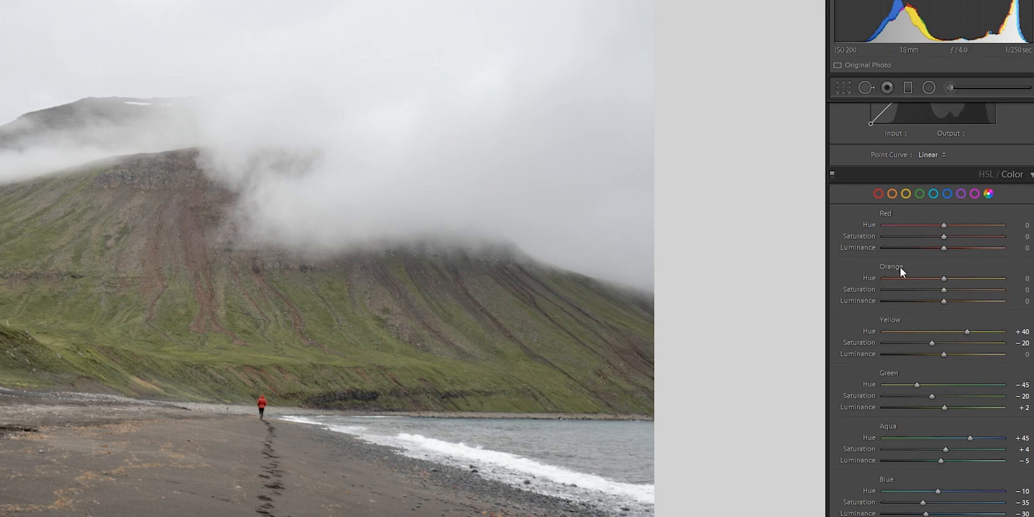
{"action": "left_click_drag", "start_coordinate": [932, 279], "coordinate": [895, 280]}
{"action": "double_click", "coordinate": [896, 279]}
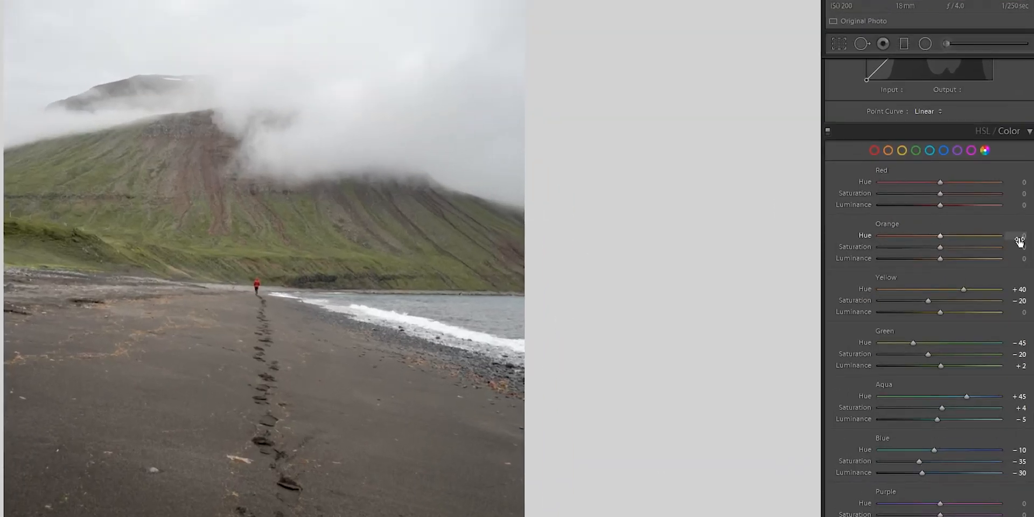
Step: Set the Orange hue to -15 and the Orange saturation to +5
{"action": "left_click", "coordinate": [1019, 237]}
{"action": "type", "text": "-15"}
{"action": "key", "text": "Return"}
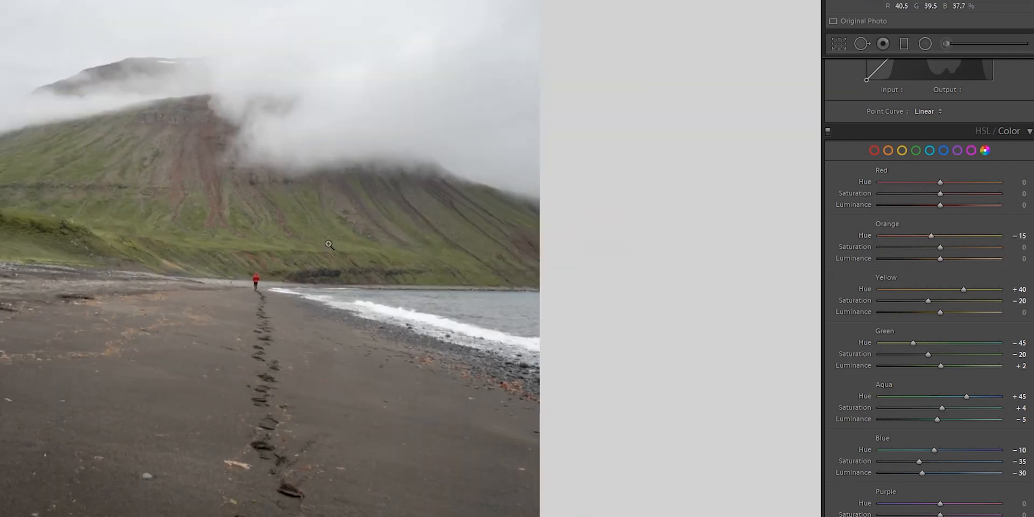
{"action": "left_click", "coordinate": [1019, 248]}
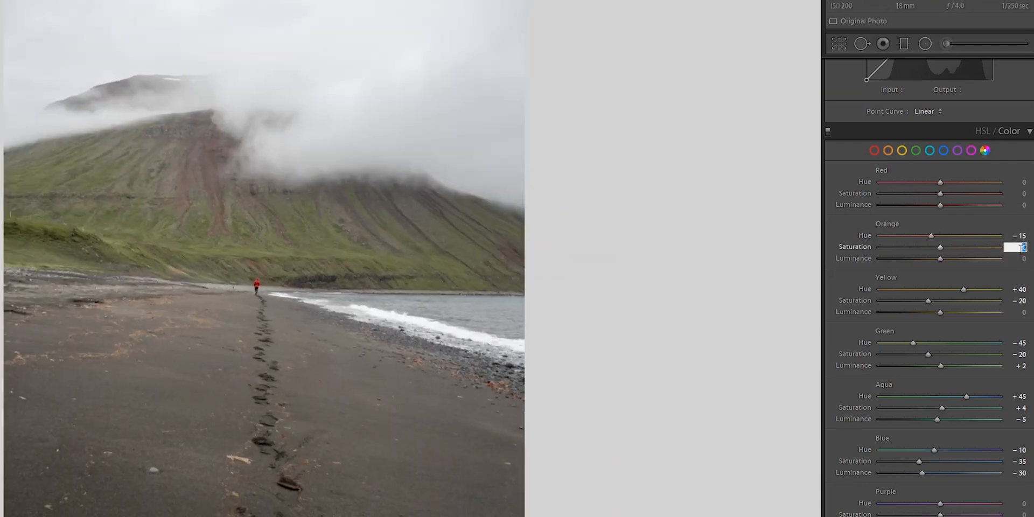
{"action": "type", "text": "5"}
{"action": "key", "text": "Return"}
{"action": "left_click", "coordinate": [341, 246]}
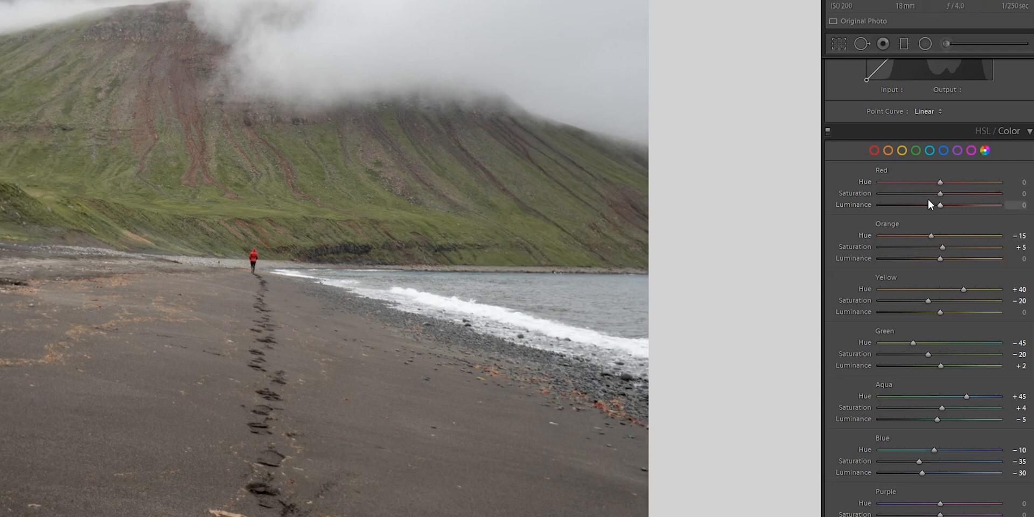
Step: Set the Red saturation to +15 and the Red luminance to +50
{"action": "left_click", "coordinate": [1022, 193]}
{"action": "type", "text": "15"}
{"action": "key", "text": "Return"}
{"action": "left_click_drag", "start_coordinate": [940, 207], "coordinate": [1033, 212]}
{"action": "left_click_drag", "start_coordinate": [967, 213], "coordinate": [969, 213]}
Step: Compare the whole photo with and without the HSL colour adjustments
{"action": "left_click", "coordinate": [270, 264]}
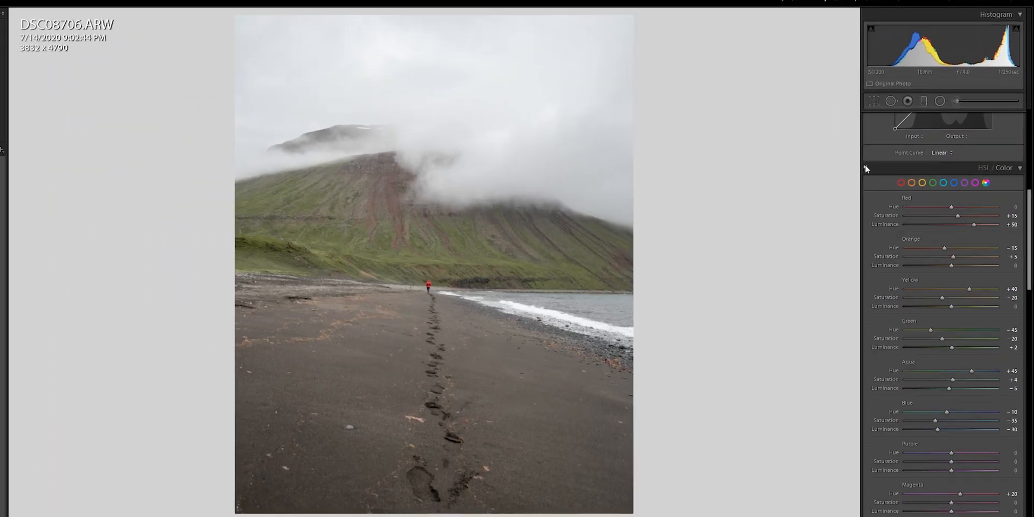
{"action": "left_click", "coordinate": [865, 168]}
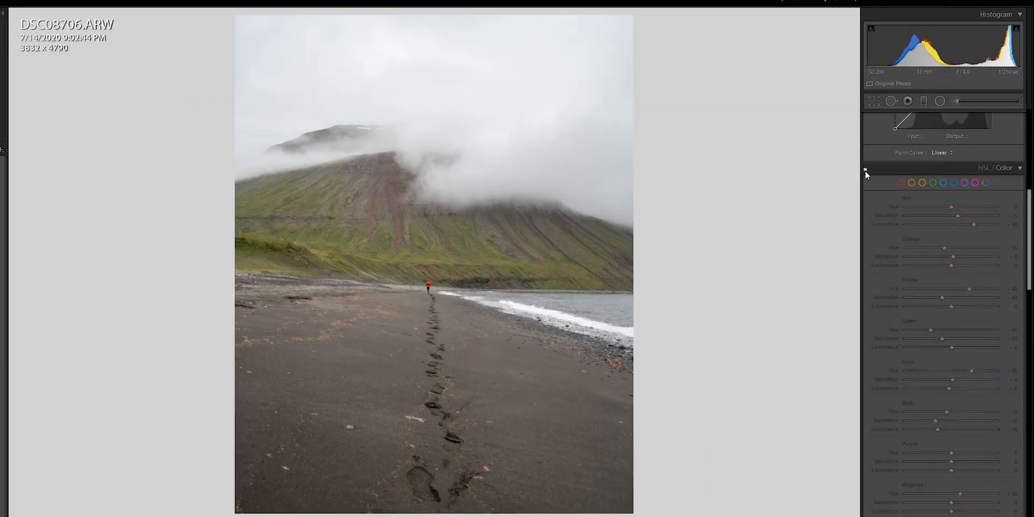
{"action": "left_click", "coordinate": [864, 170]}
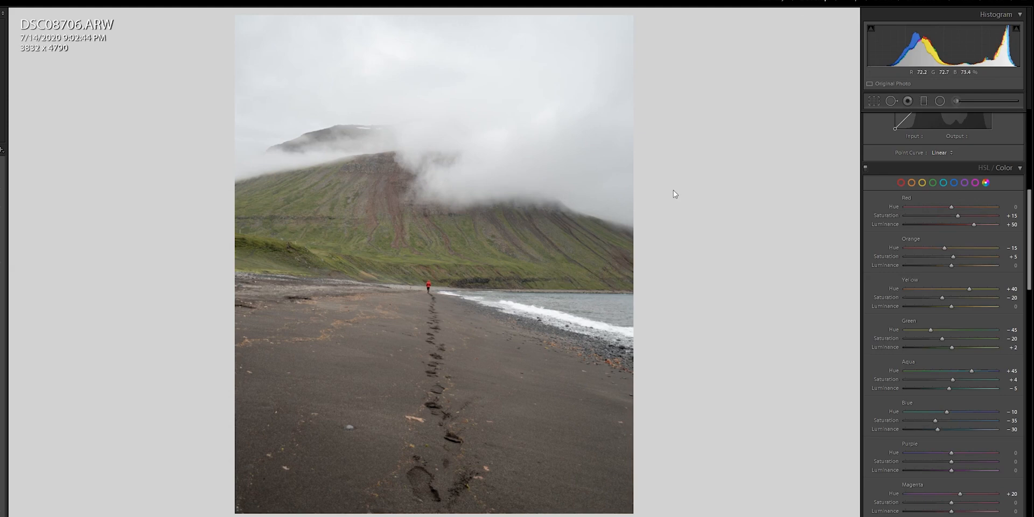
Step: Add highlight, midtone and shadow points along the diagonal of the RGB tone curve
{"action": "scroll", "coordinate": [1026, 231], "scroll_direction": "up", "scroll_amount": 3}
{"action": "scroll", "coordinate": [1027, 231], "scroll_direction": "up", "scroll_amount": 1}
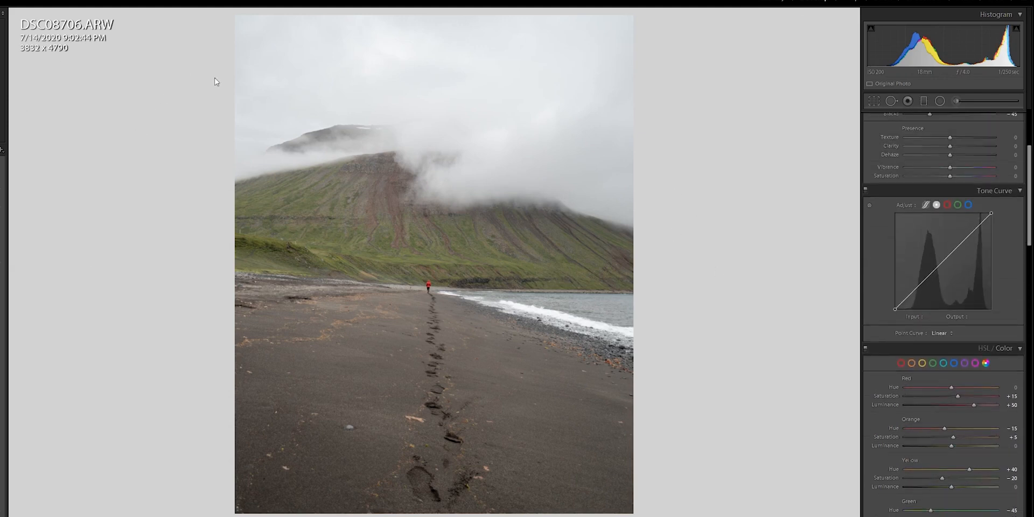
{"action": "scroll", "coordinate": [1012, 221], "scroll_direction": "up", "scroll_amount": 4}
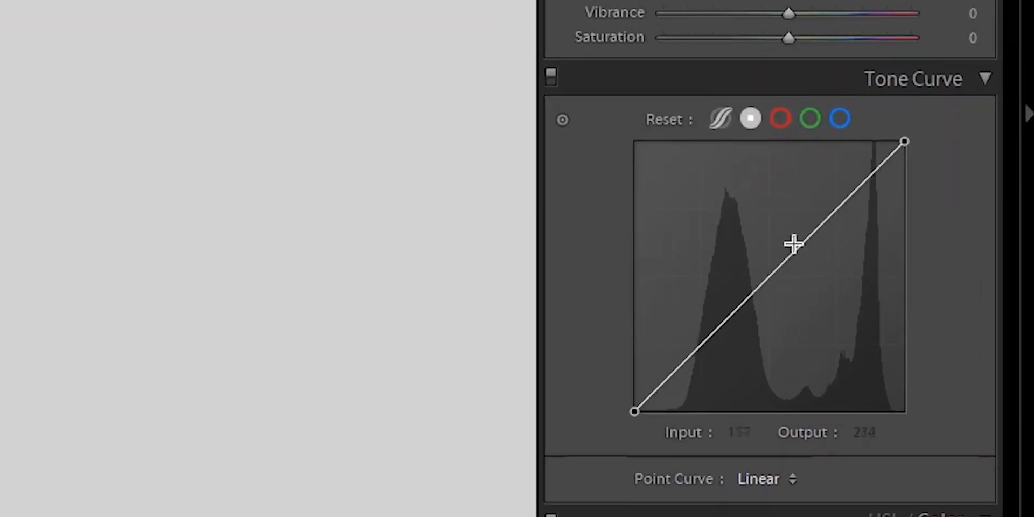
{"action": "left_click", "coordinate": [836, 210]}
{"action": "left_click", "coordinate": [771, 274]}
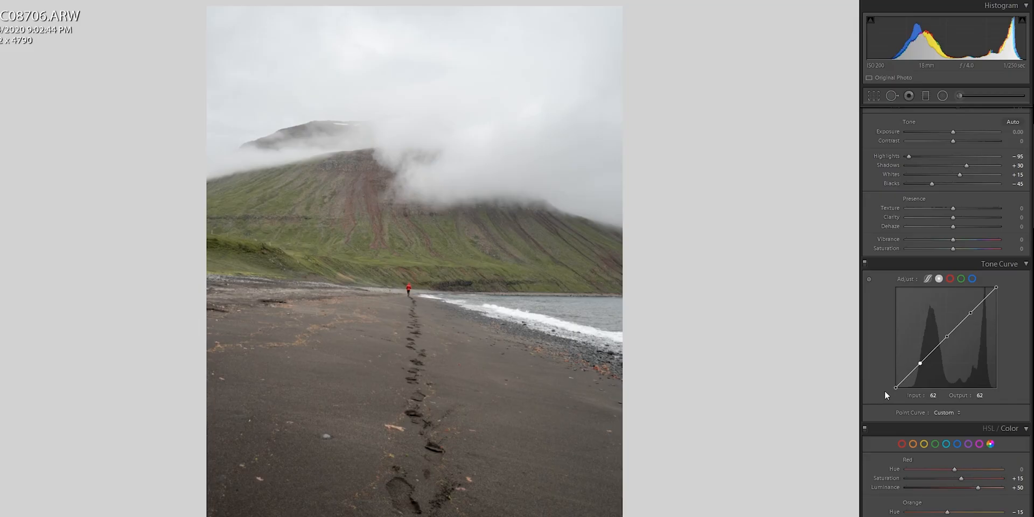
Step: Try lifting the tone curve's black point to an output of 53 and lower it again
{"action": "left_click_drag", "start_coordinate": [893, 390], "coordinate": [894, 366]}
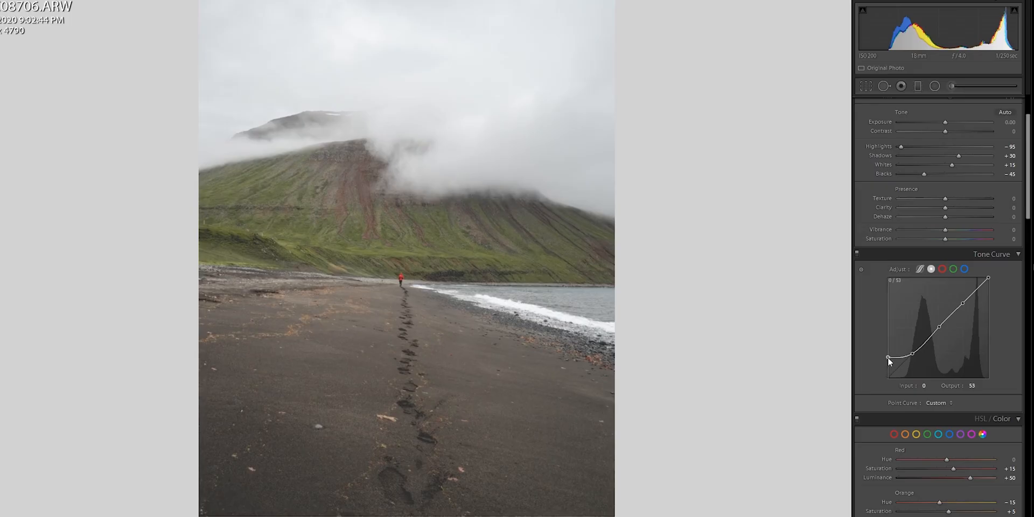
{"action": "left_click_drag", "start_coordinate": [888, 357], "coordinate": [855, 376]}
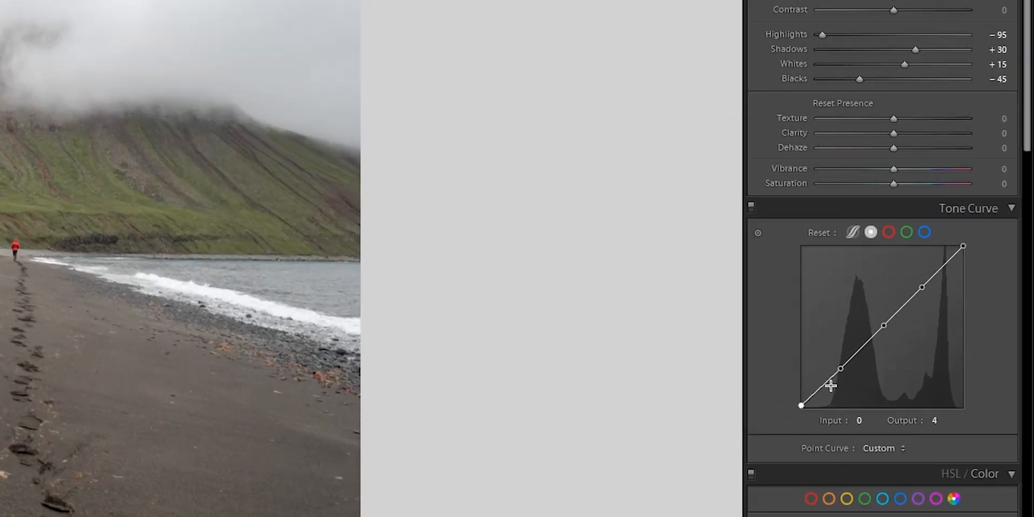
Step: Pull the tone curve's shadow point down and add a slightly lowered point between the shadows and midtones
{"action": "left_click_drag", "start_coordinate": [895, 357], "coordinate": [892, 361]}
{"action": "left_click_drag", "start_coordinate": [787, 421], "coordinate": [727, 516]}
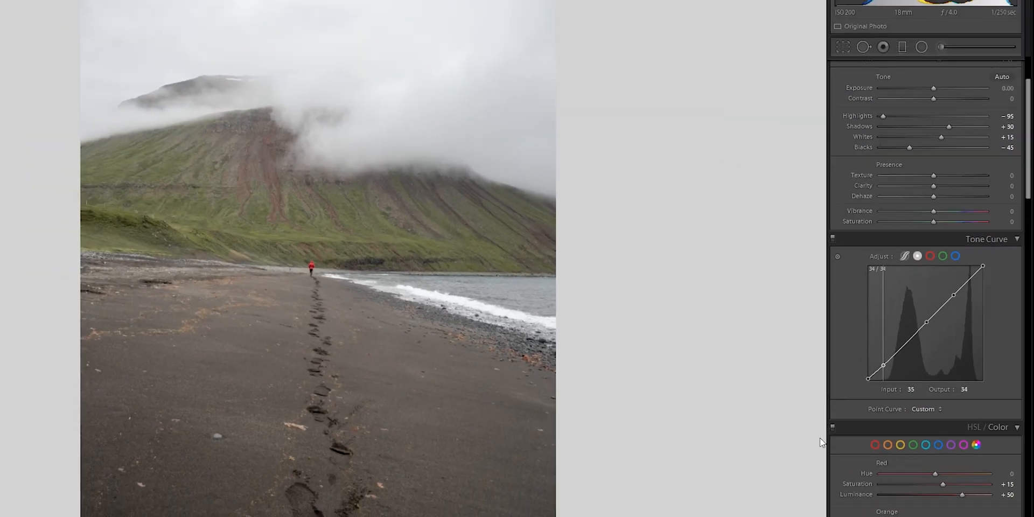
{"action": "left_click_drag", "start_coordinate": [815, 457], "coordinate": [798, 500]}
{"action": "left_click_drag", "start_coordinate": [908, 349], "coordinate": [933, 324]}
{"action": "key", "text": "alt"}
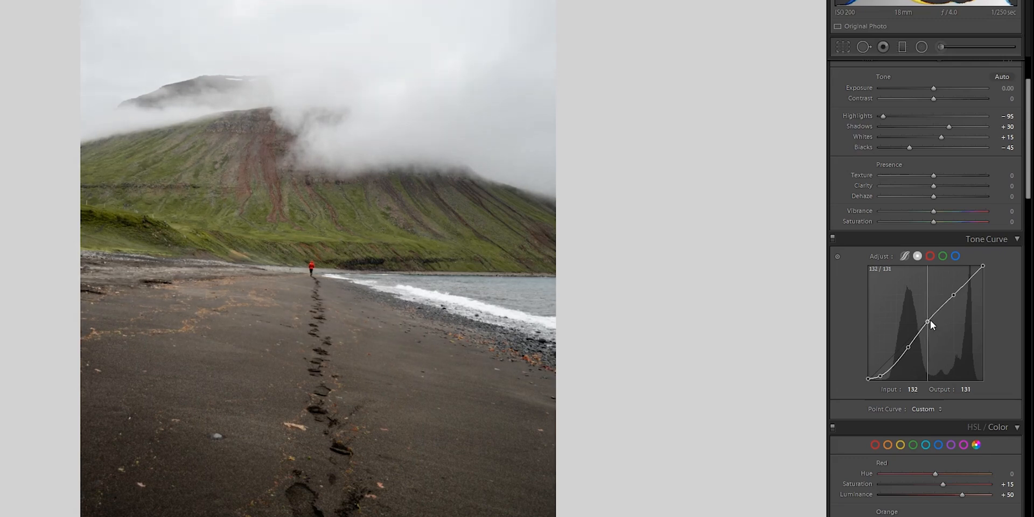
{"action": "left_click_drag", "start_coordinate": [908, 347], "coordinate": [910, 352]}
Step: Move the tone curve's highlight point to about input 220, output 225 and add a point between it and the midtones
{"action": "left_click_drag", "start_coordinate": [954, 296], "coordinate": [967, 279]}
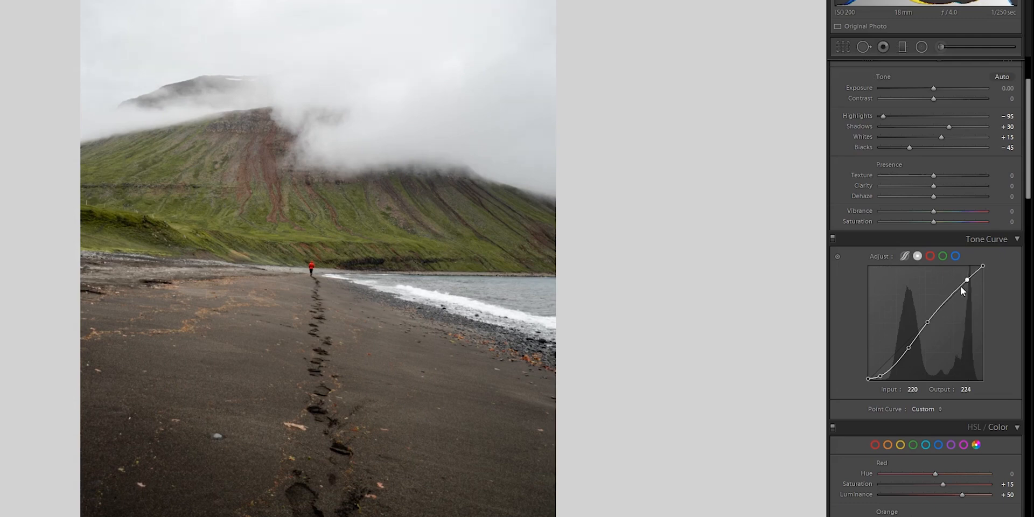
{"action": "left_click", "coordinate": [943, 301]}
Step: Compare the photo with and without the tone curve and view the edit side by side with the original
{"action": "left_click", "coordinate": [834, 239]}
{"action": "left_click", "coordinate": [834, 240]}
{"action": "left_click", "coordinate": [833, 240]}
{"action": "left_click", "coordinate": [833, 239]}
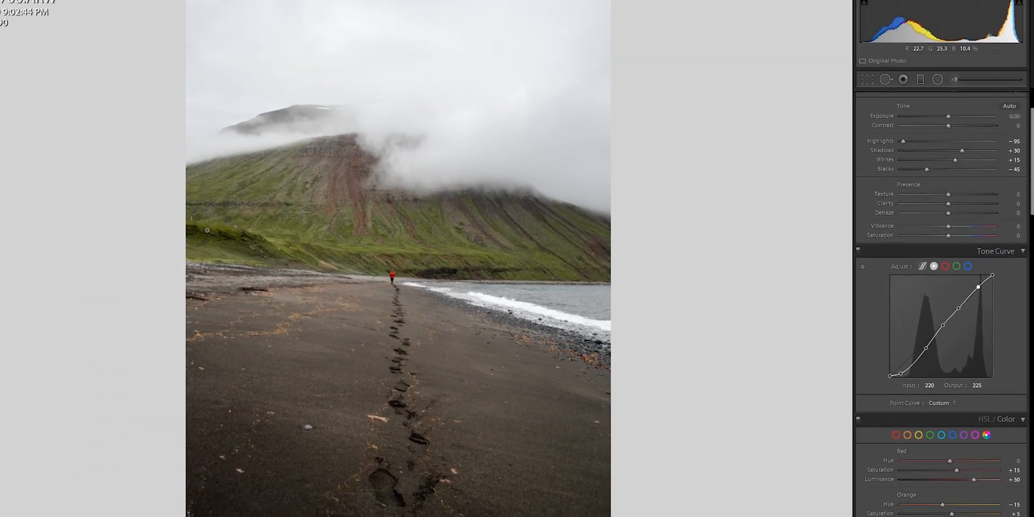
{"action": "key", "text": "y"}
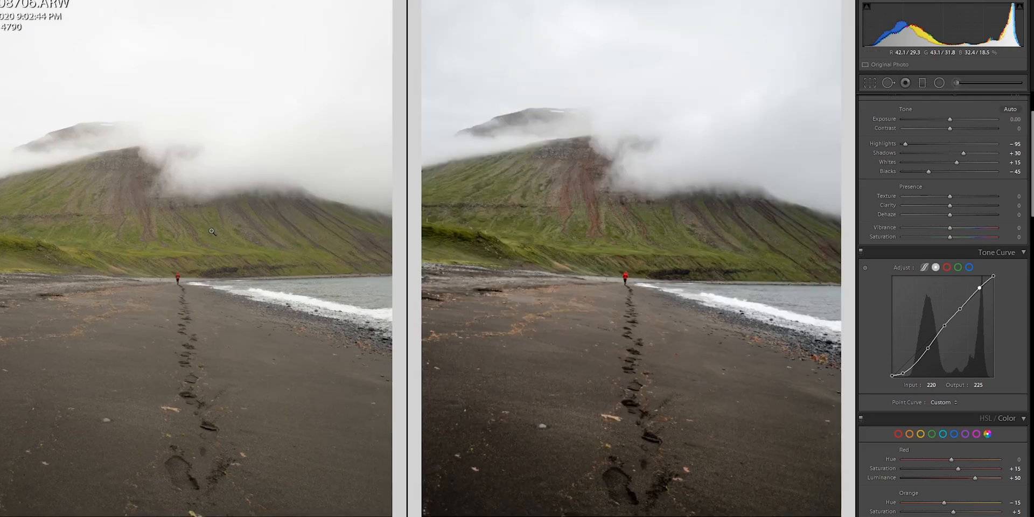
{"action": "key", "text": "y"}
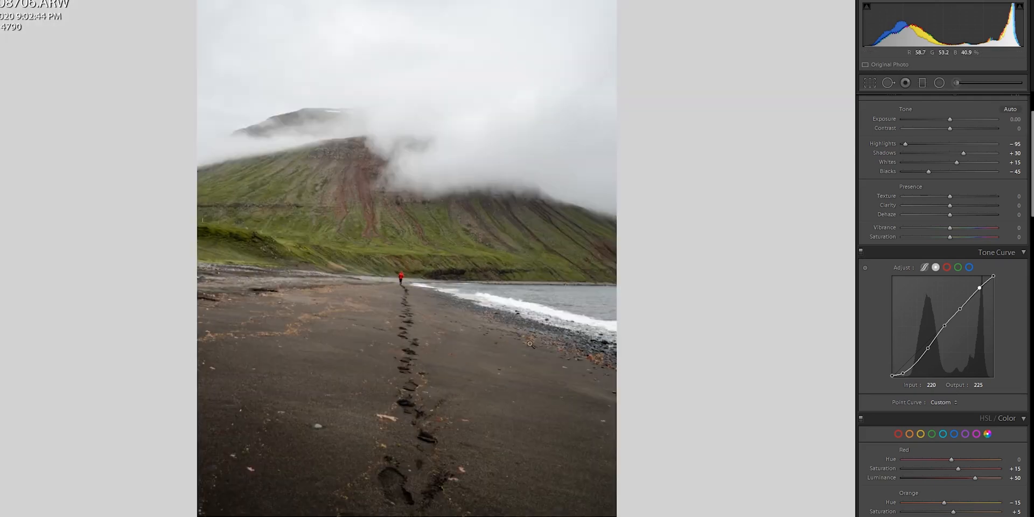
Step: Reset the exaggerated Clarity trial to 0 and set the photo's Clarity to +20
{"action": "scroll", "coordinate": [1027, 141], "scroll_direction": "down", "scroll_amount": 3}
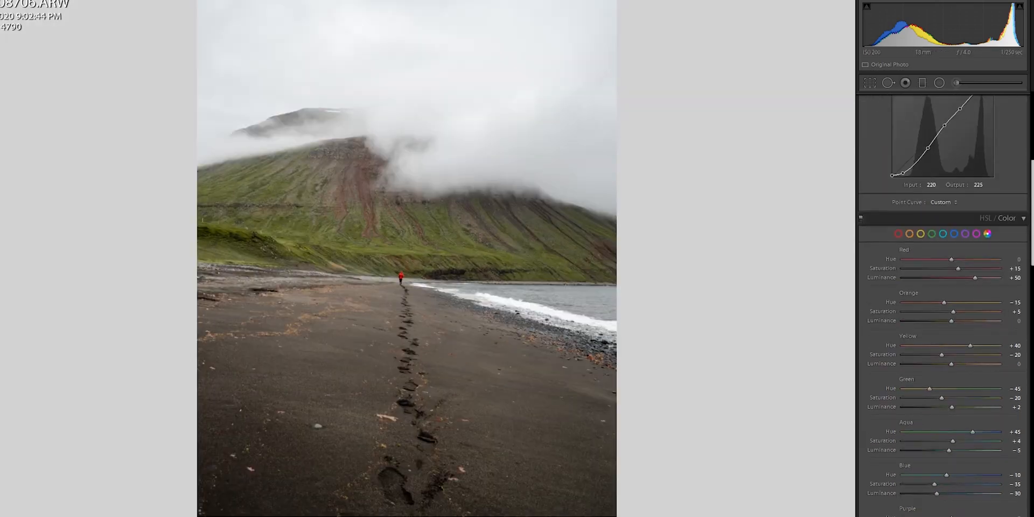
{"action": "scroll", "coordinate": [930, 210], "scroll_direction": "up", "scroll_amount": 3}
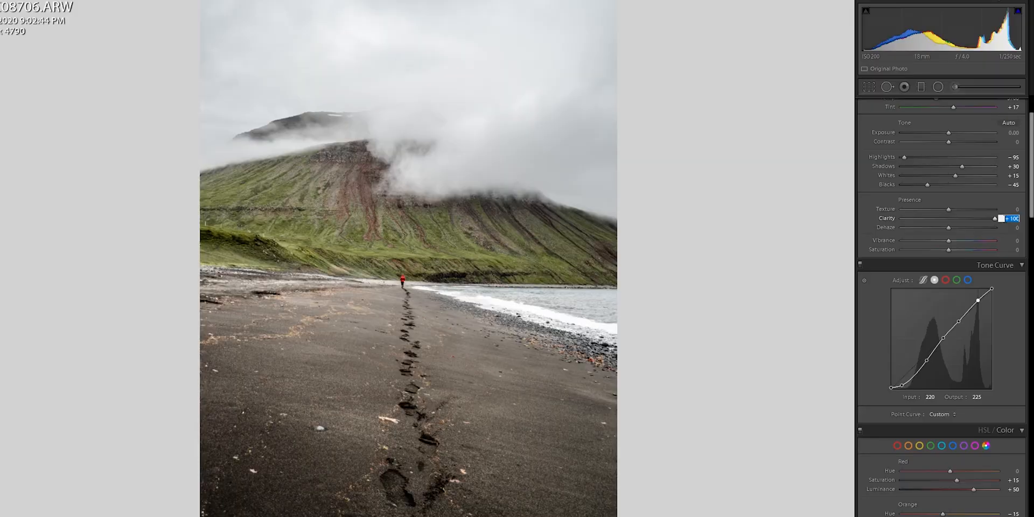
{"action": "type", "text": "0"}
{"action": "key", "text": "Return"}
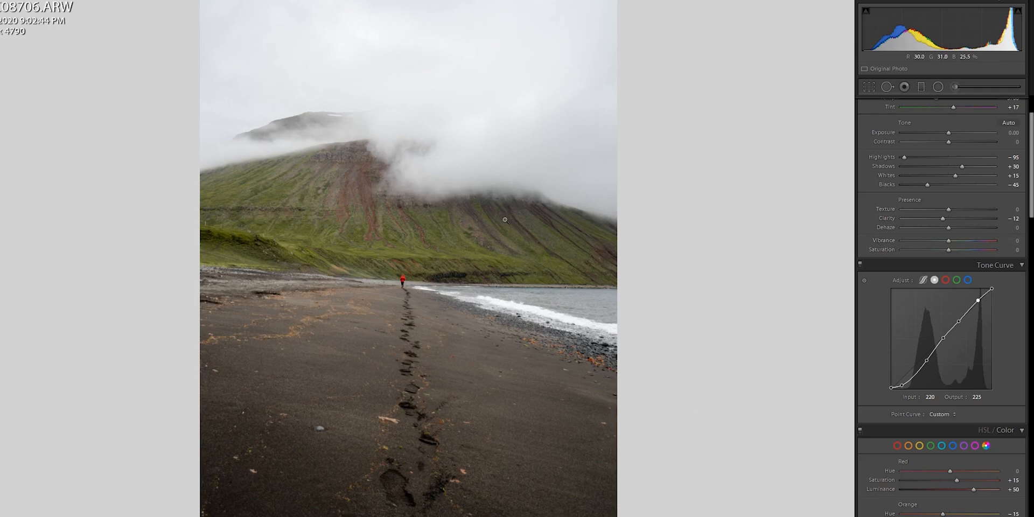
{"action": "double_click", "coordinate": [943, 218]}
{"action": "left_click", "coordinate": [1004, 218]}
{"action": "type", "text": "20"}
{"action": "key", "text": "Return"}
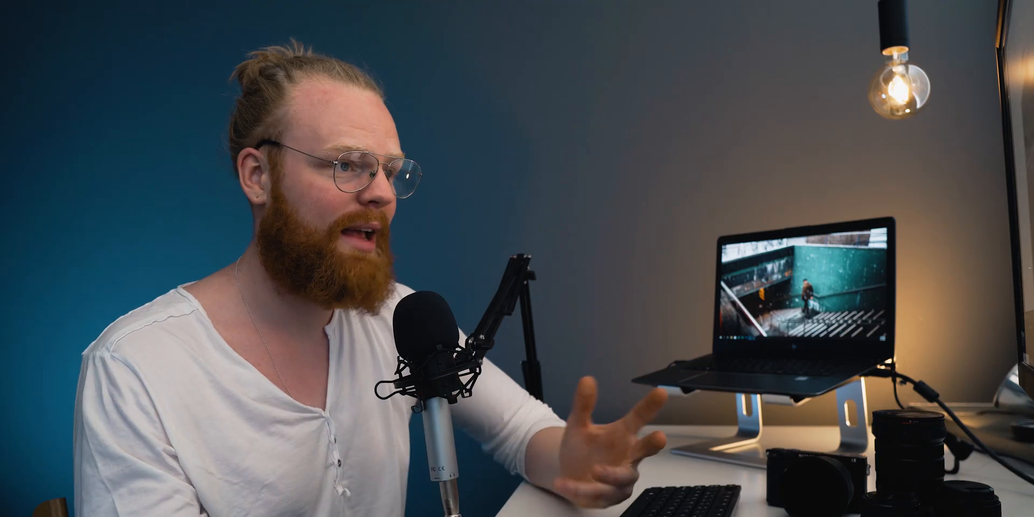
Step: Set the photo's Contrast to +25 and undo a brief trial of a lower contrast
{"action": "left_click", "coordinate": [1015, 141]}
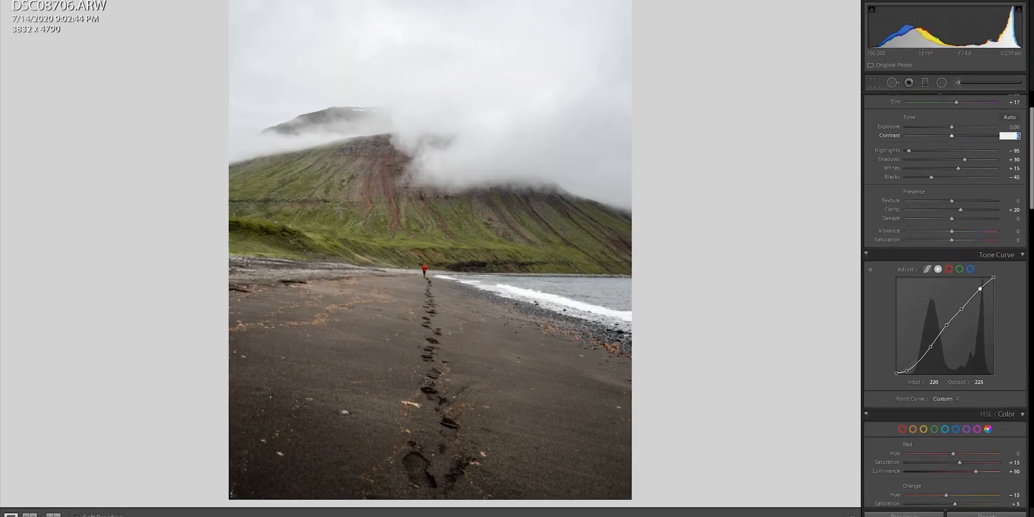
{"action": "type", "text": "25"}
{"action": "key", "text": "Return"}
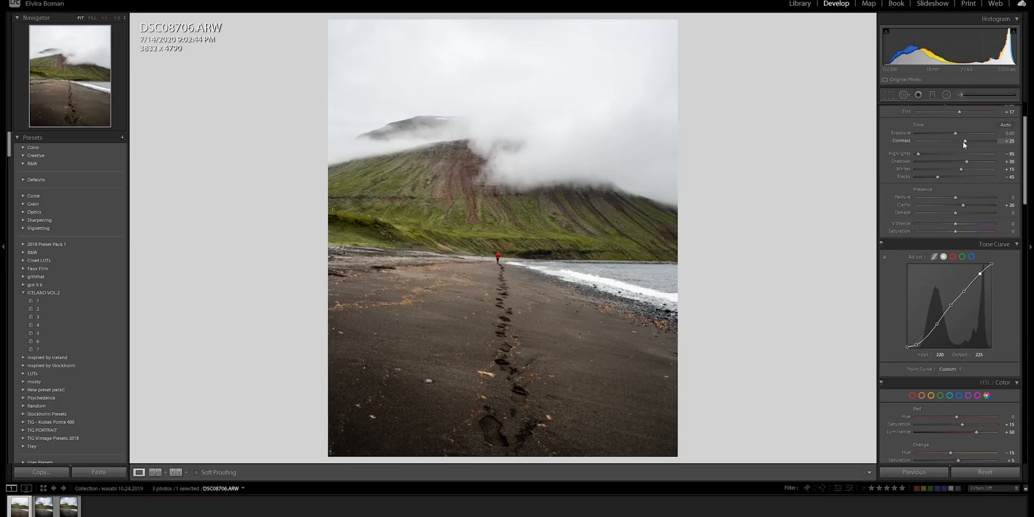
{"action": "left_click_drag", "start_coordinate": [963, 141], "coordinate": [947, 140]}
{"action": "key", "text": "ctrl+z"}
Step: Tint the split toning highlights blue with a hue of 218 and a saturation of 8
{"action": "left_click_drag", "start_coordinate": [1023, 183], "coordinate": [1020, 289]}
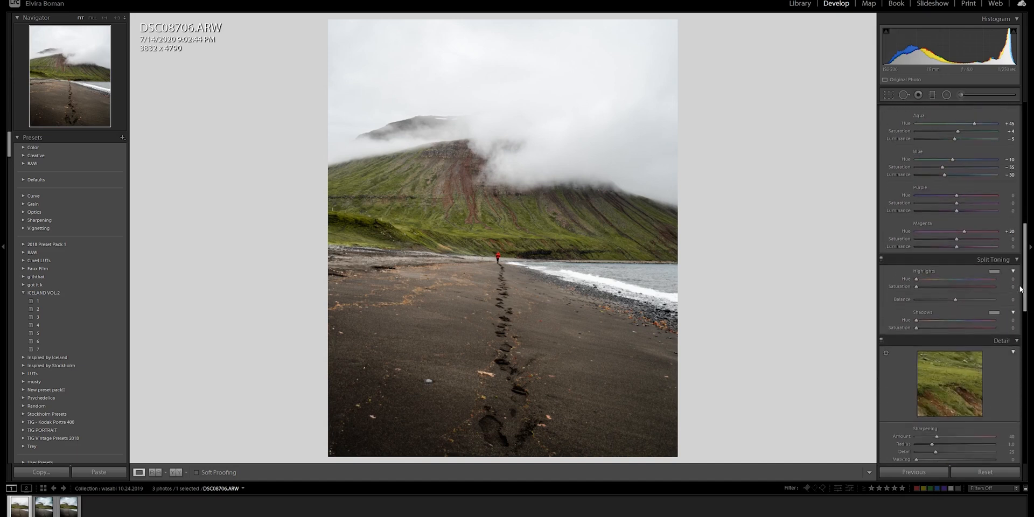
{"action": "left_click", "coordinate": [1006, 280]}
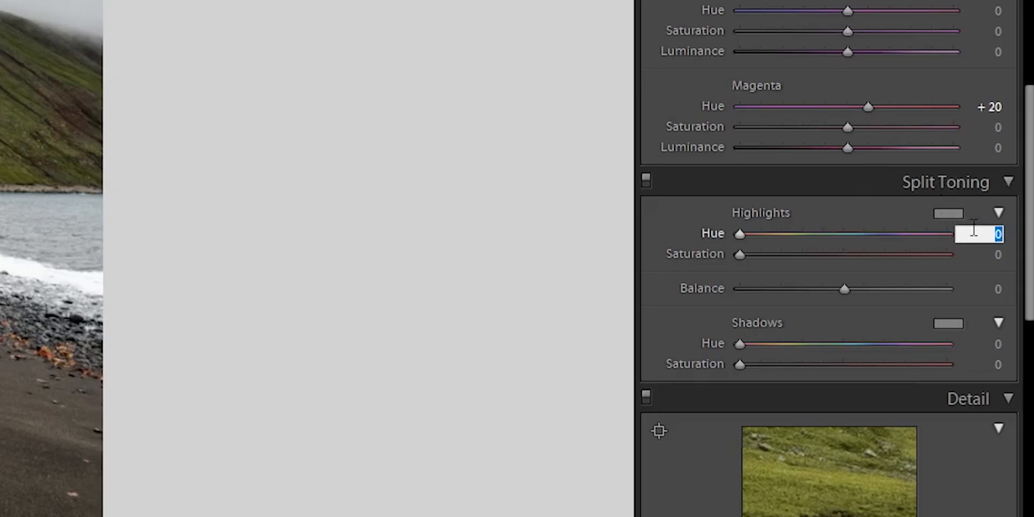
{"action": "left_click", "coordinate": [938, 213]}
{"action": "left_click_drag", "start_coordinate": [555, 240], "coordinate": [743, 268]}
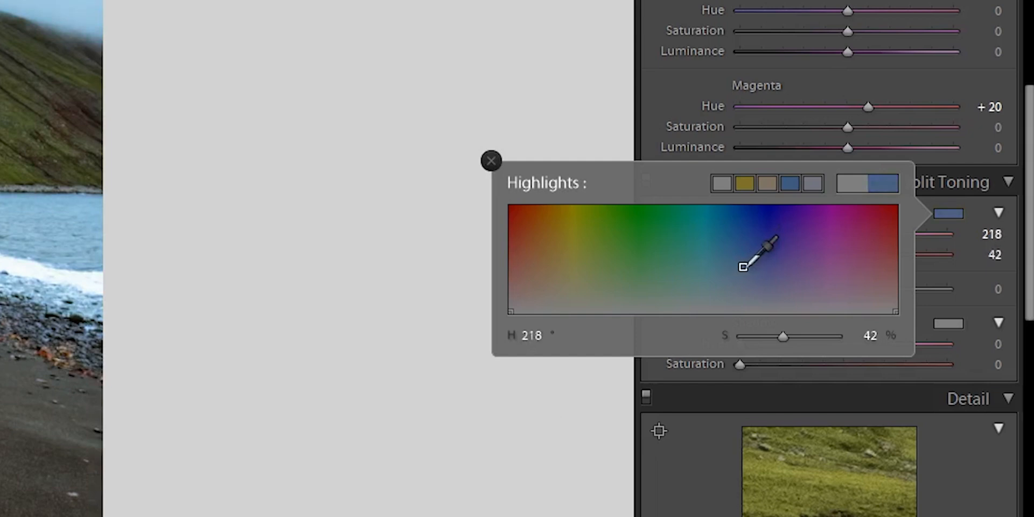
{"action": "left_click", "coordinate": [936, 269]}
{"action": "left_click_drag", "start_coordinate": [814, 253], "coordinate": [799, 254]}
{"action": "left_click", "coordinate": [992, 254]}
{"action": "type", "text": "8"}
{"action": "key", "text": "Return"}
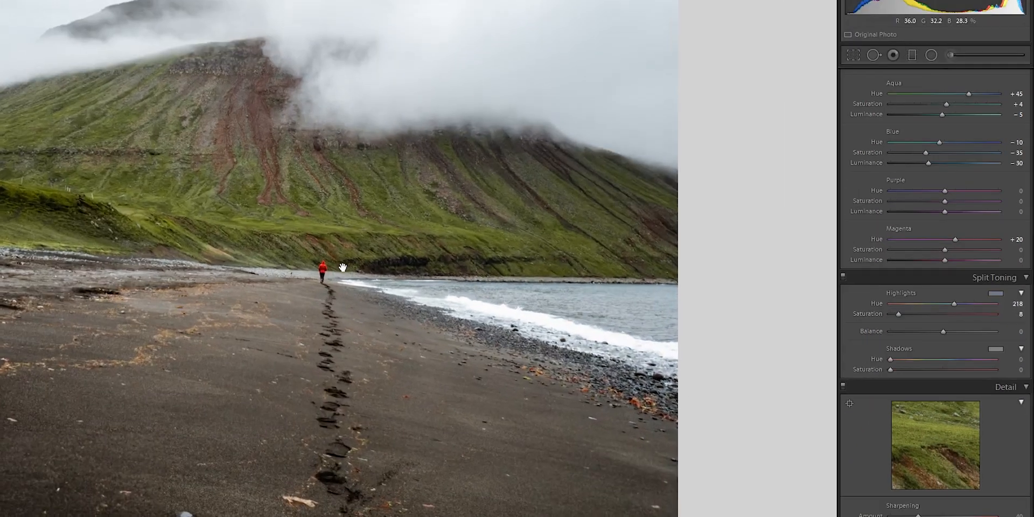
{"action": "left_click", "coordinate": [342, 267]}
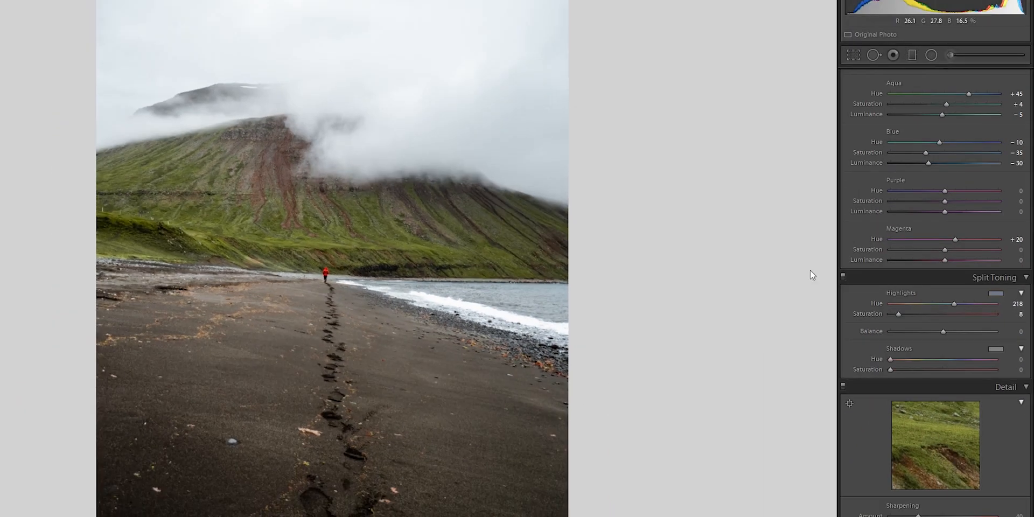
Step: Tint the split toning shadows blue with a hue of 215 and a saturation of 4
{"action": "left_click", "coordinate": [1012, 359]}
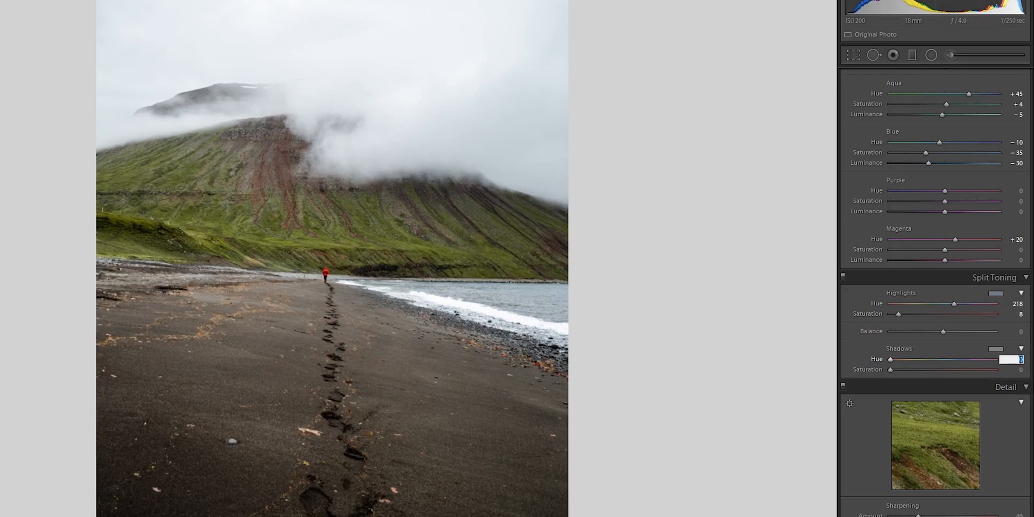
{"action": "type", "text": "215"}
{"action": "key", "text": "Return"}
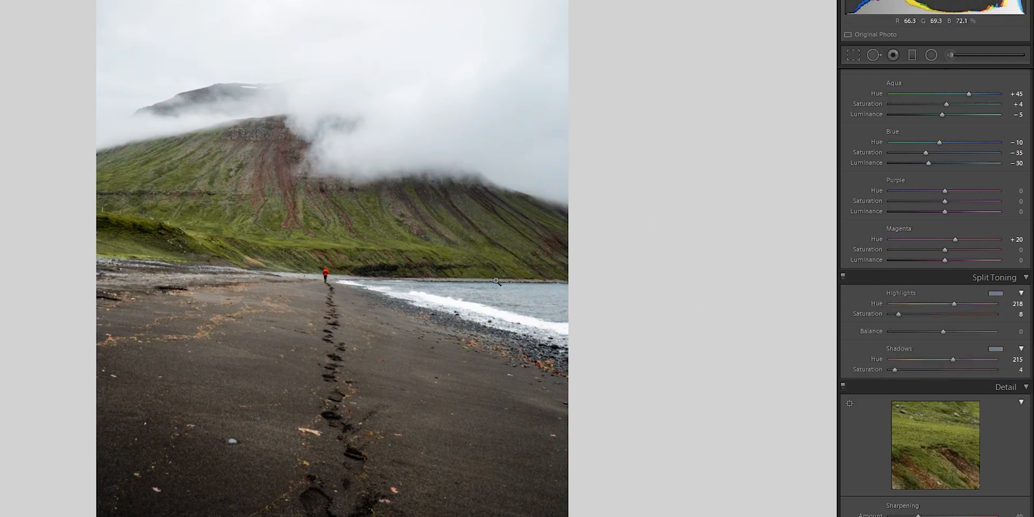
Step: Set the green hue to -50 in the HSL adjustments and compare the edit side by side with the original
{"action": "scroll", "coordinate": [1028, 286], "scroll_direction": "up", "scroll_amount": 5}
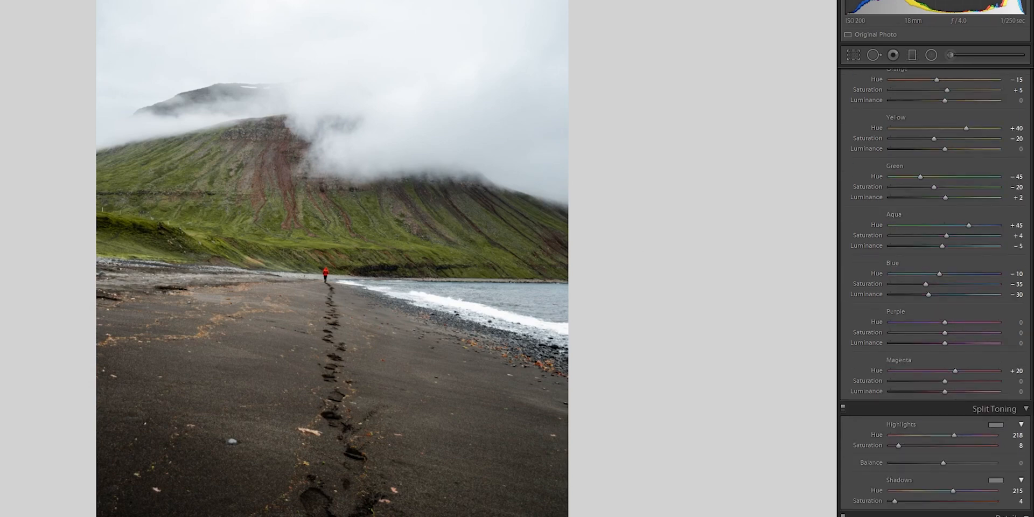
{"action": "left_click", "coordinate": [274, 234]}
{"action": "left_click", "coordinate": [273, 232]}
{"action": "left_click", "coordinate": [908, 188]}
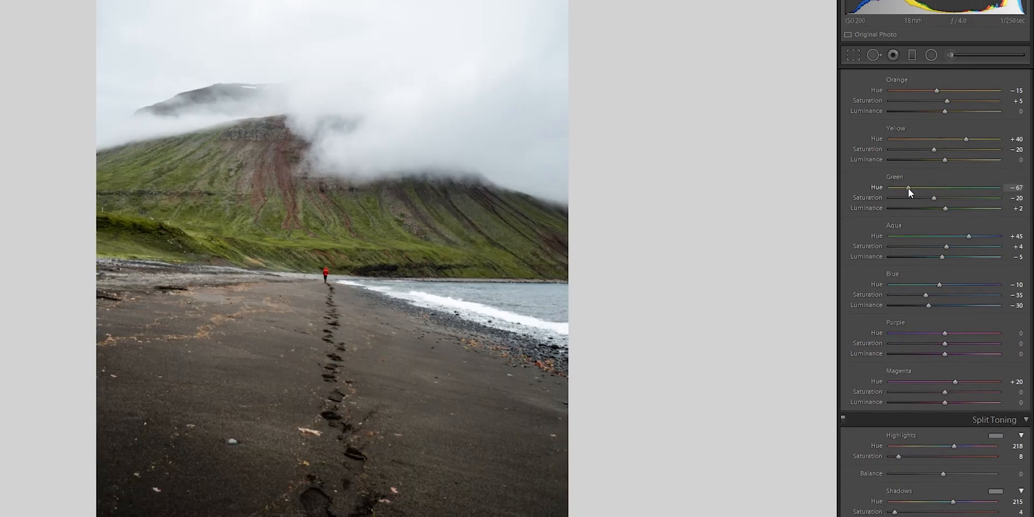
{"action": "left_click_drag", "start_coordinate": [911, 188], "coordinate": [916, 189]}
{"action": "left_click", "coordinate": [312, 196]}
{"action": "left_click", "coordinate": [313, 194]}
{"action": "key", "text": "y"}
{"action": "key", "text": "y"}
Step: Set the sharpening Amount to 75 and the sharpening Detail to 30
{"action": "left_click_drag", "start_coordinate": [1029, 260], "coordinate": [1026, 236]}
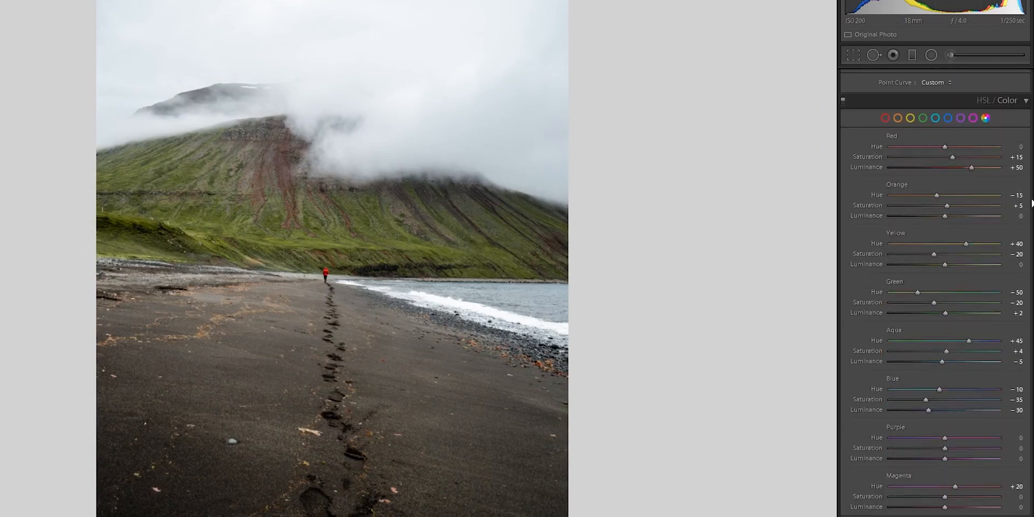
{"action": "scroll", "coordinate": [1022, 350], "scroll_direction": "down", "scroll_amount": 10}
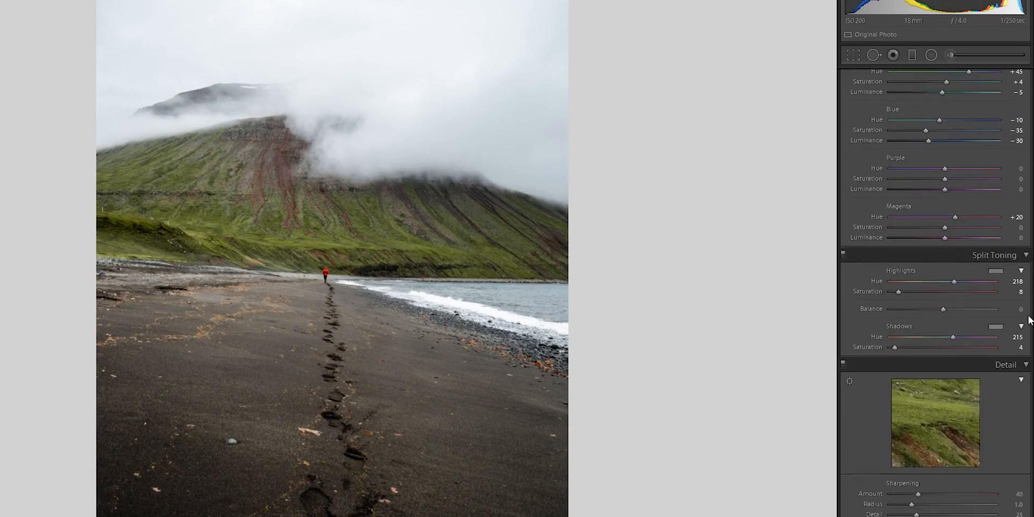
{"action": "scroll", "coordinate": [1022, 351], "scroll_direction": "up", "scroll_amount": 1}
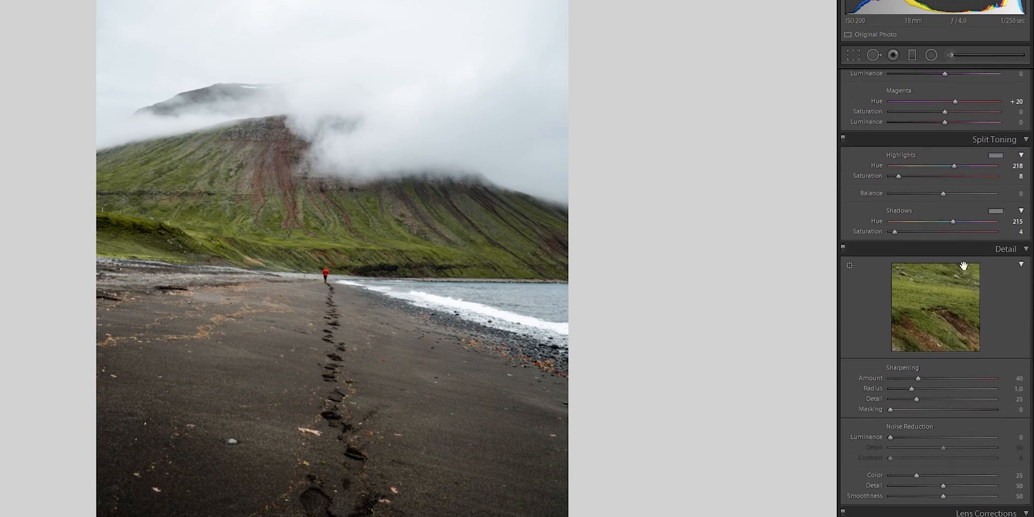
{"action": "scroll", "coordinate": [935, 307], "scroll_direction": "down", "scroll_amount": 4}
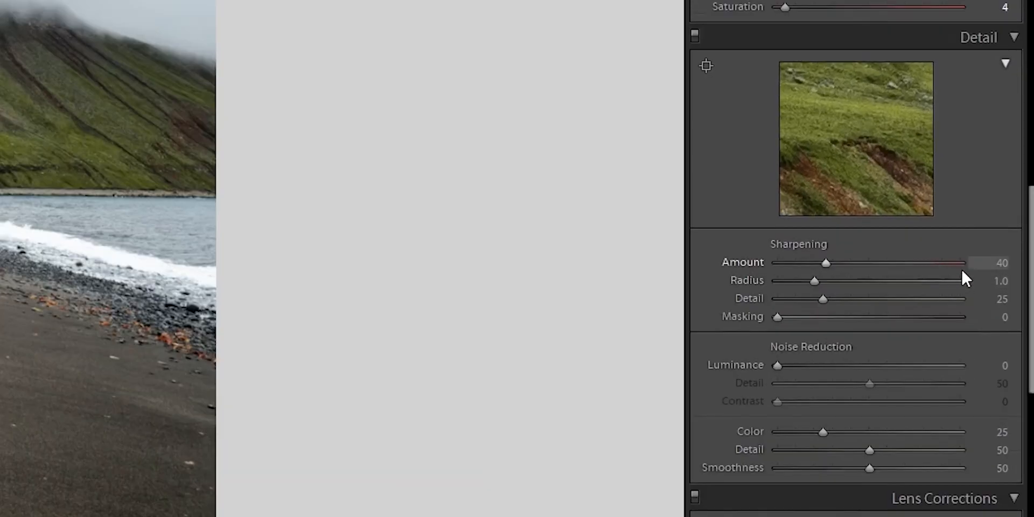
{"action": "left_click", "coordinate": [991, 264]}
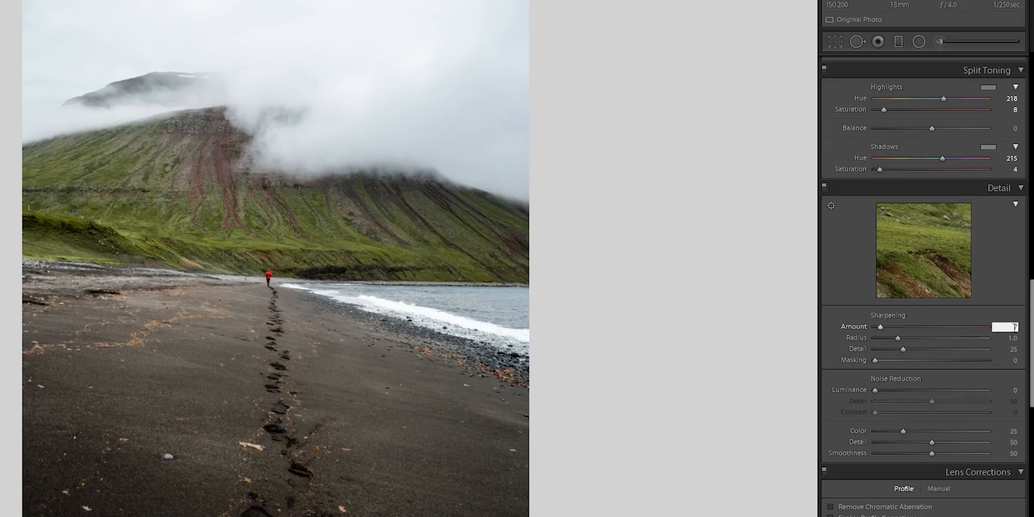
{"action": "key", "text": "Return"}
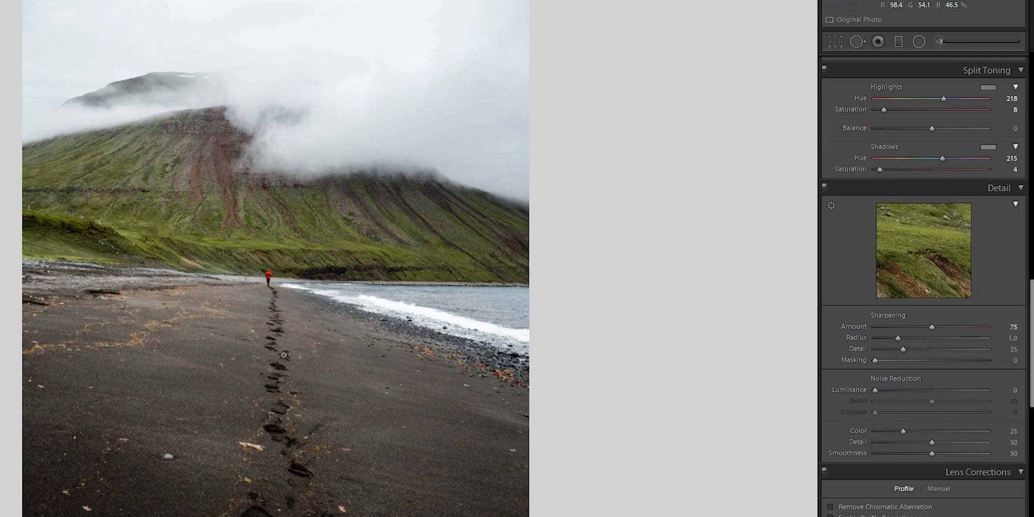
{"action": "left_click", "coordinate": [1013, 348]}
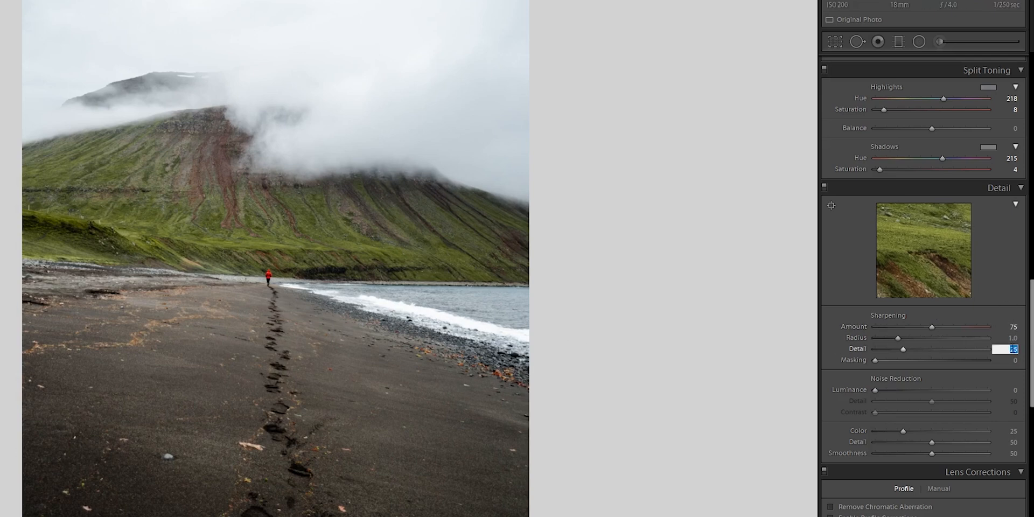
{"action": "type", "text": "30"}
{"action": "key", "text": "Return"}
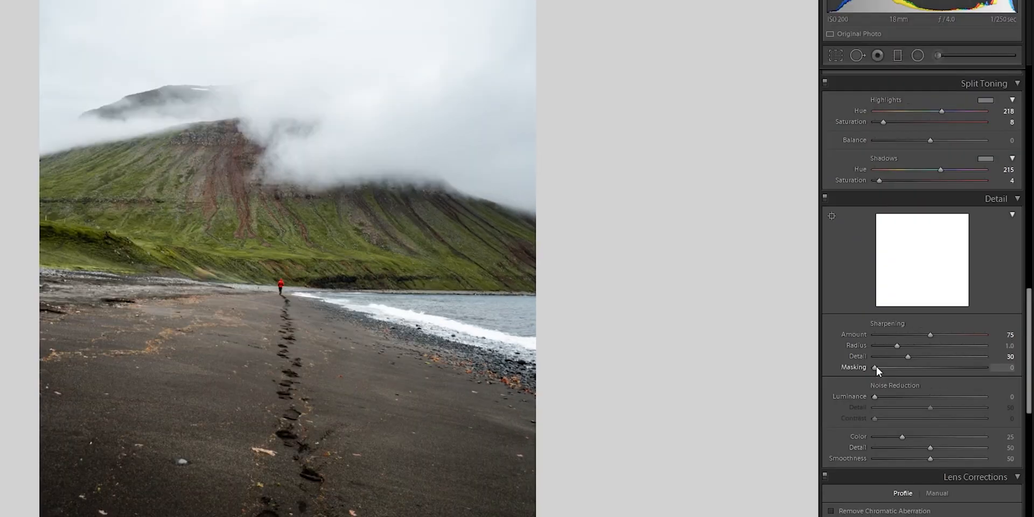
Step: Set the sharpening Masking to 75 with the help of the black-and-white mask preview and compare the photo with the original
{"action": "left_click_drag", "start_coordinate": [663, 334], "coordinate": [676, 335]}
{"action": "left_click_drag", "start_coordinate": [881, 367], "coordinate": [931, 360]}
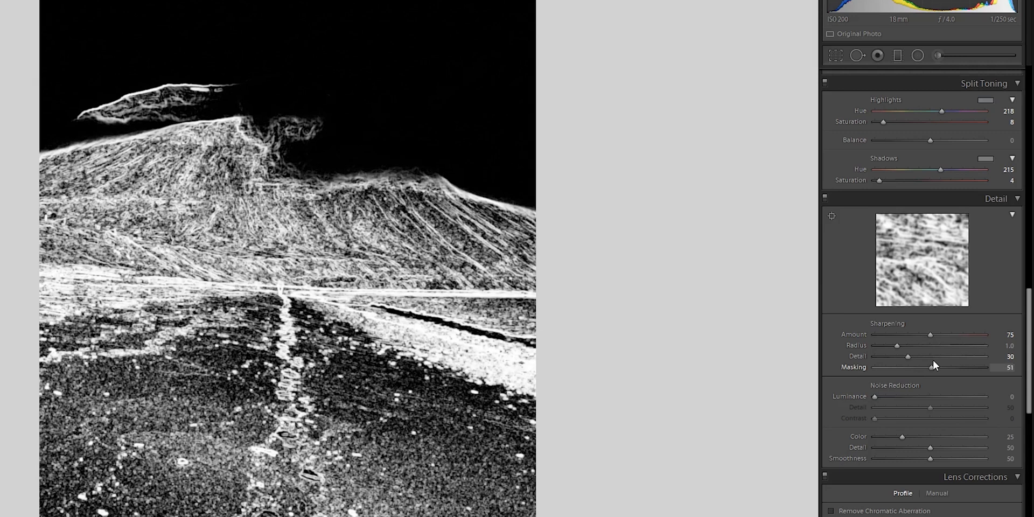
{"action": "left_click_drag", "start_coordinate": [933, 360], "coordinate": [992, 364]}
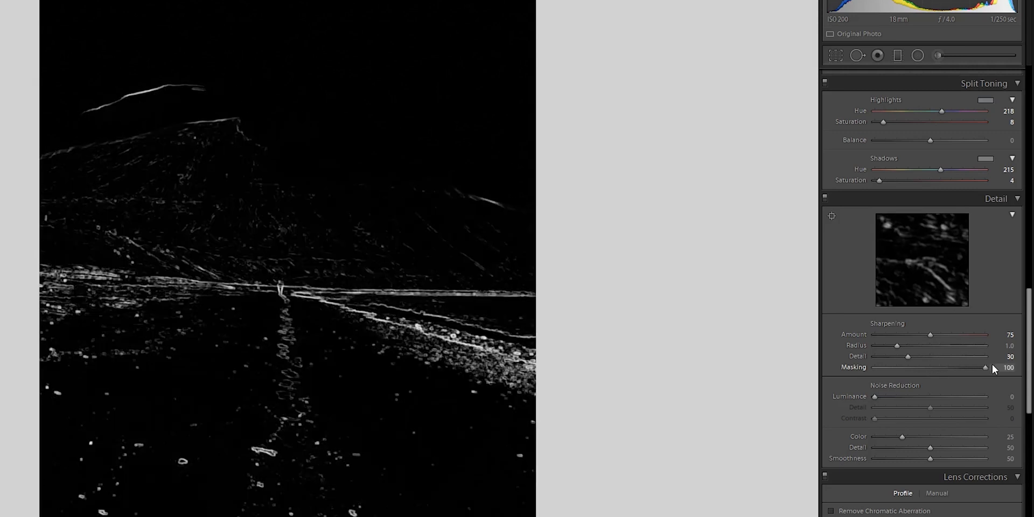
{"action": "left_click_drag", "start_coordinate": [992, 364], "coordinate": [960, 370]}
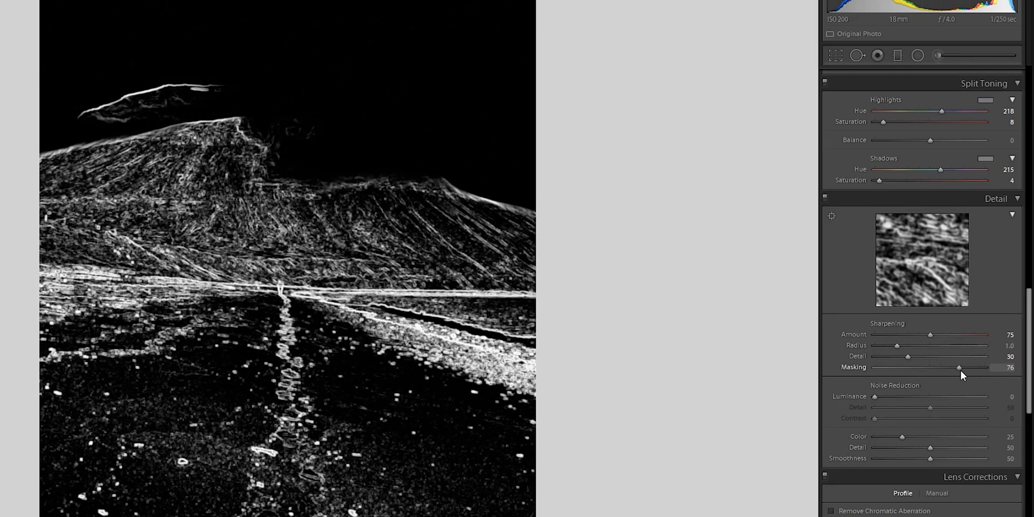
{"action": "left_click_drag", "start_coordinate": [959, 369], "coordinate": [959, 370]}
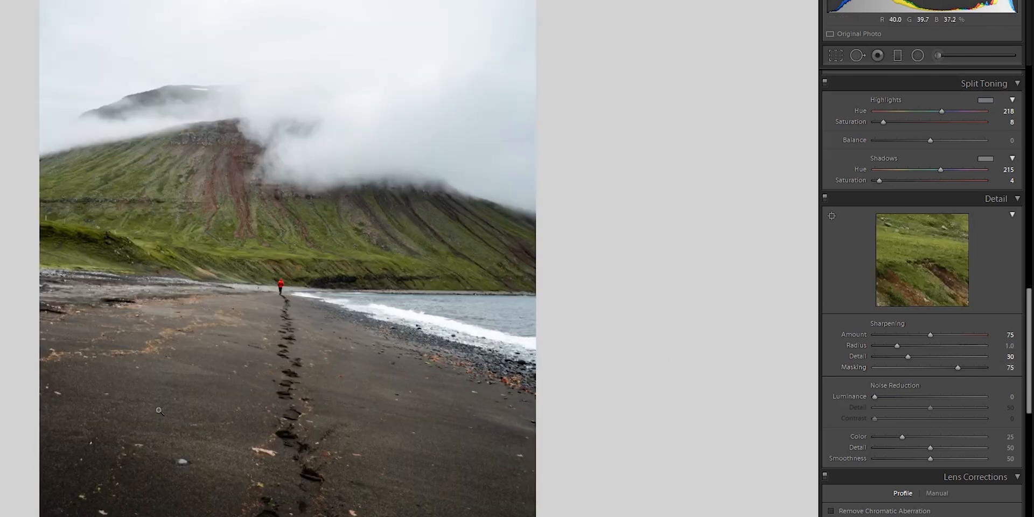
{"action": "left_click", "coordinate": [364, 319]}
{"action": "left_click", "coordinate": [181, 260]}
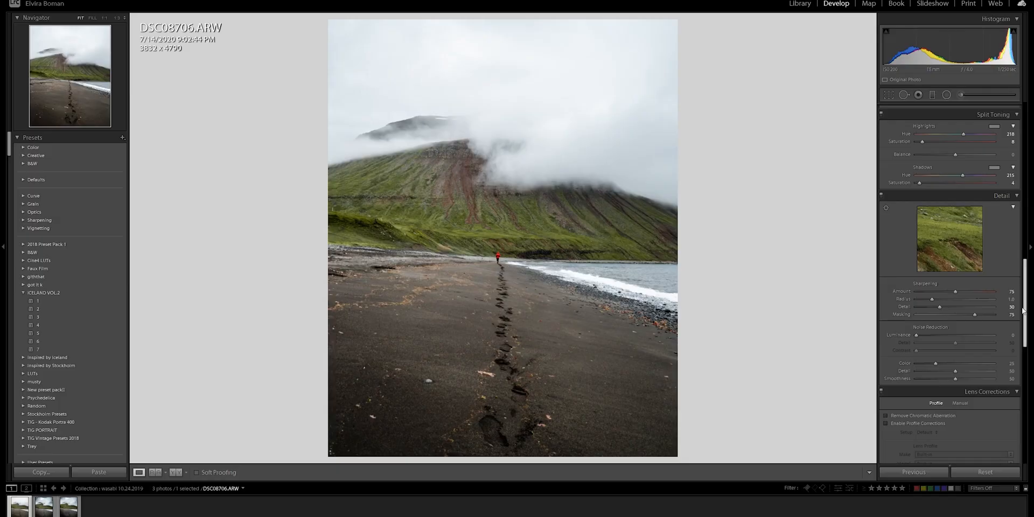
{"action": "key", "text": "y"}
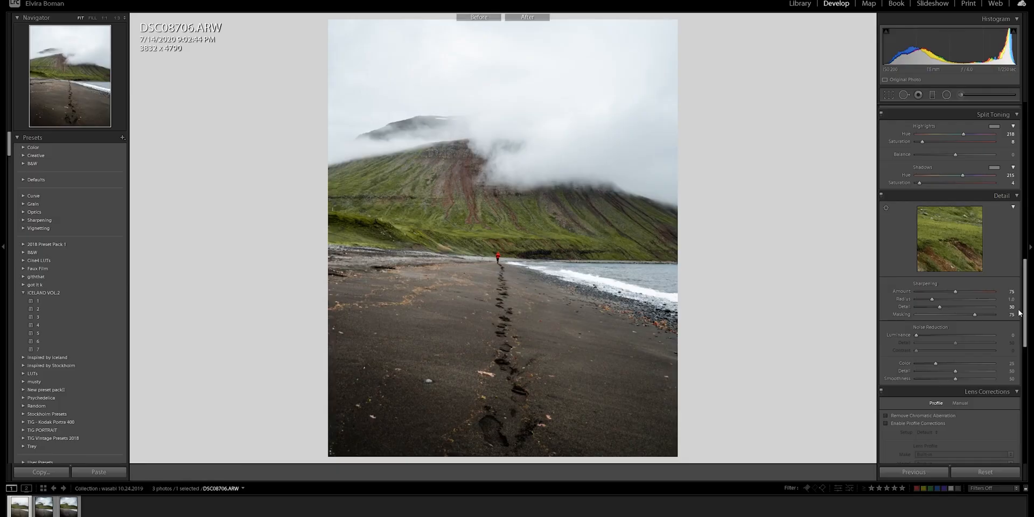
{"action": "key", "text": "y"}
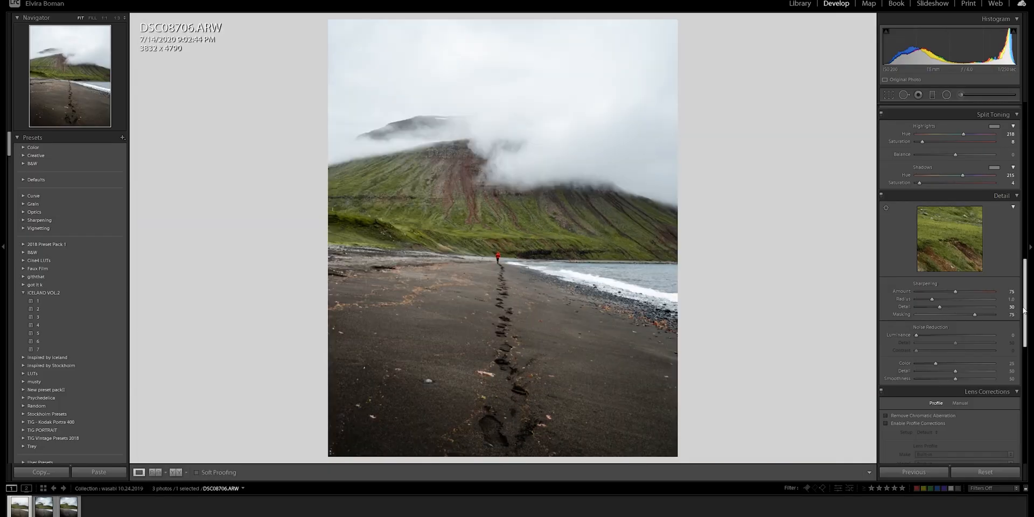
Step: Raise the photo's Vibrance to +35 and lower its Saturation to -15
{"action": "scroll", "coordinate": [1017, 310], "scroll_direction": "up", "scroll_amount": 10}
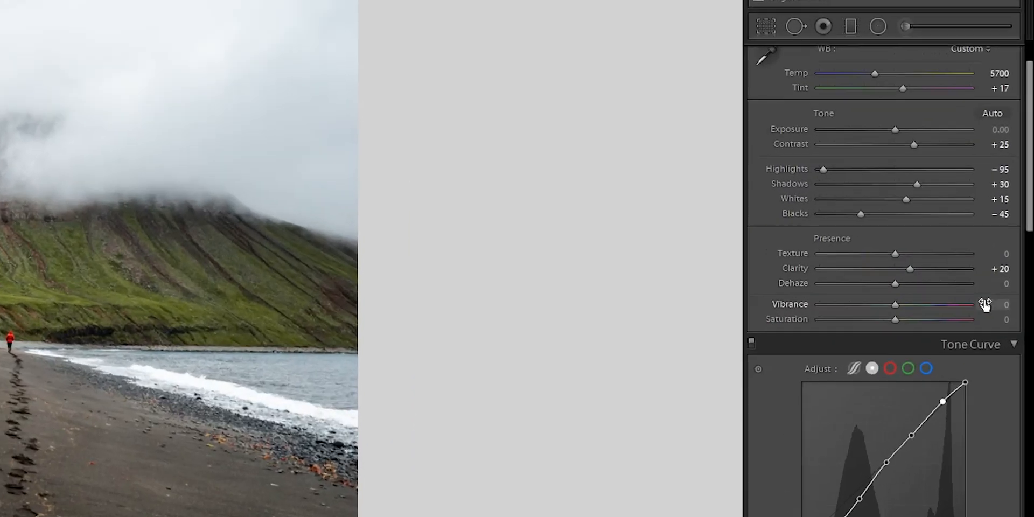
{"action": "left_click", "coordinate": [981, 243]}
{"action": "type", "text": "35"}
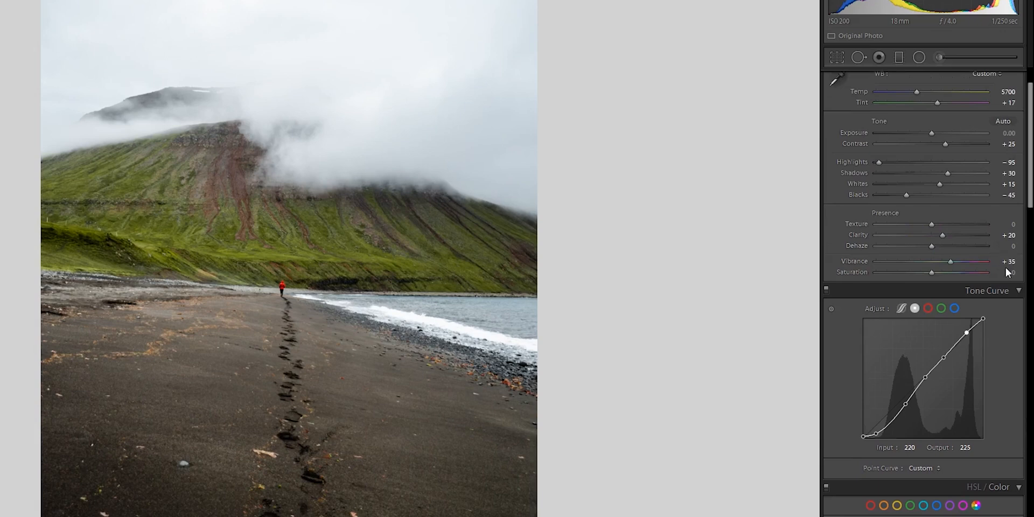
{"action": "left_click", "coordinate": [1006, 271]}
{"action": "type", "text": "-20"}
{"action": "key", "text": "Return"}
{"action": "type", "text": "-15"}
{"action": "key", "text": "Return"}
Step: Remove chromatic aberration and enable the lens profile corrections for the photo
{"action": "left_click_drag", "start_coordinate": [1029, 170], "coordinate": [1029, 445]}
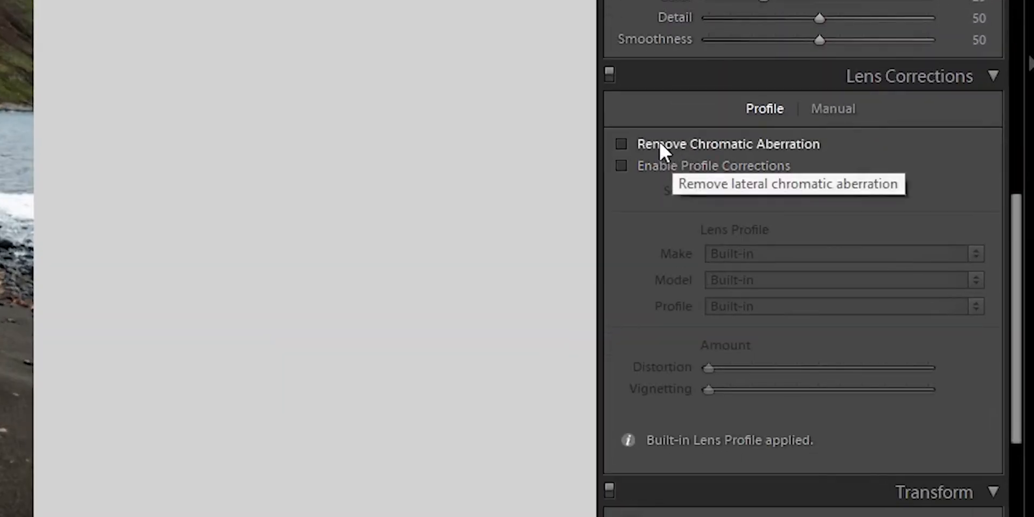
{"action": "left_click", "coordinate": [654, 146]}
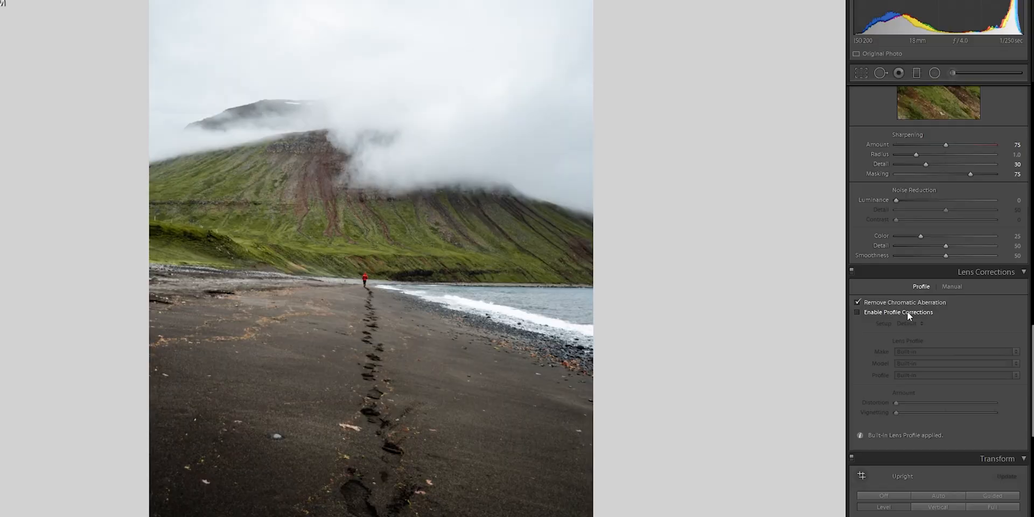
{"action": "left_click", "coordinate": [906, 311]}
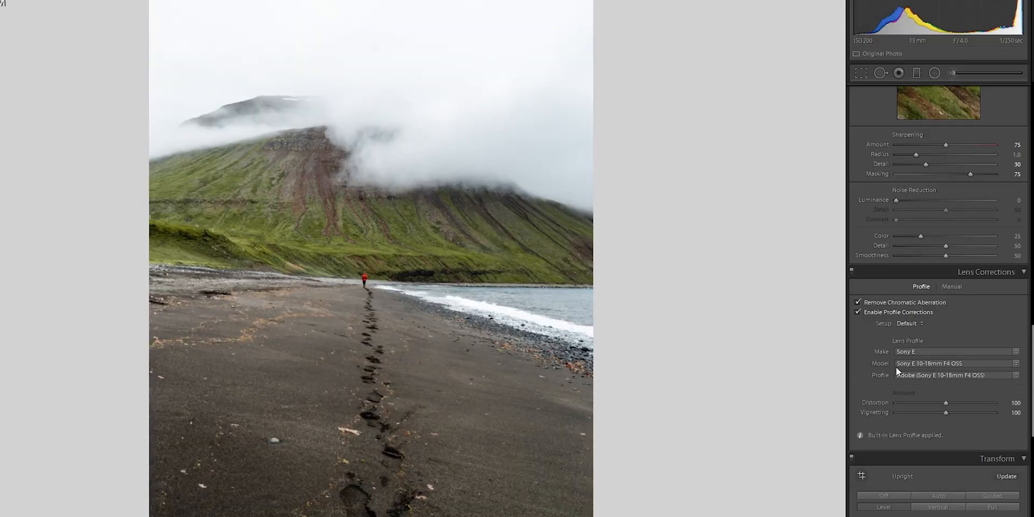
Step: Compare the photo with and without the lens profile corrections, leaving the corrections enabled
{"action": "left_click", "coordinate": [887, 312]}
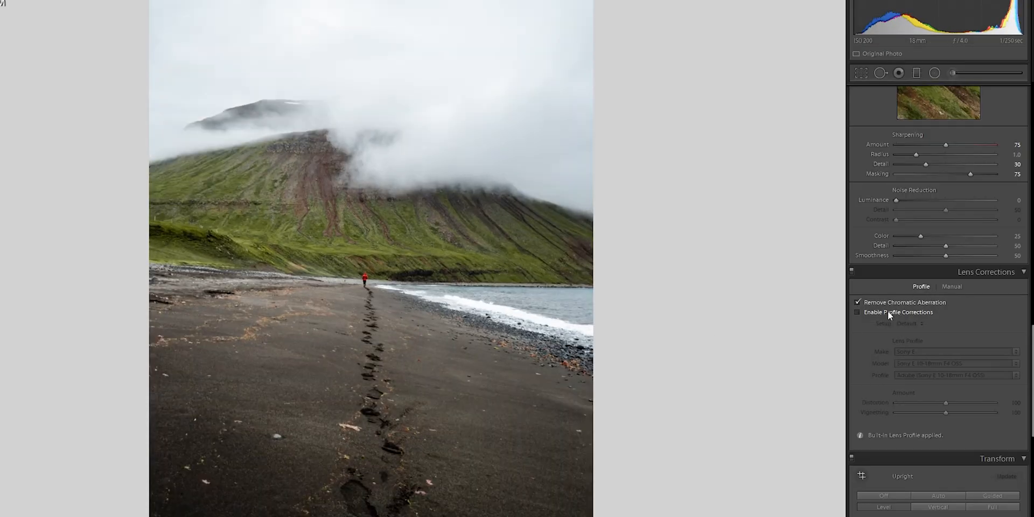
{"action": "left_click", "coordinate": [888, 311]}
{"action": "left_click", "coordinate": [887, 311]}
{"action": "left_click", "coordinate": [887, 311]}
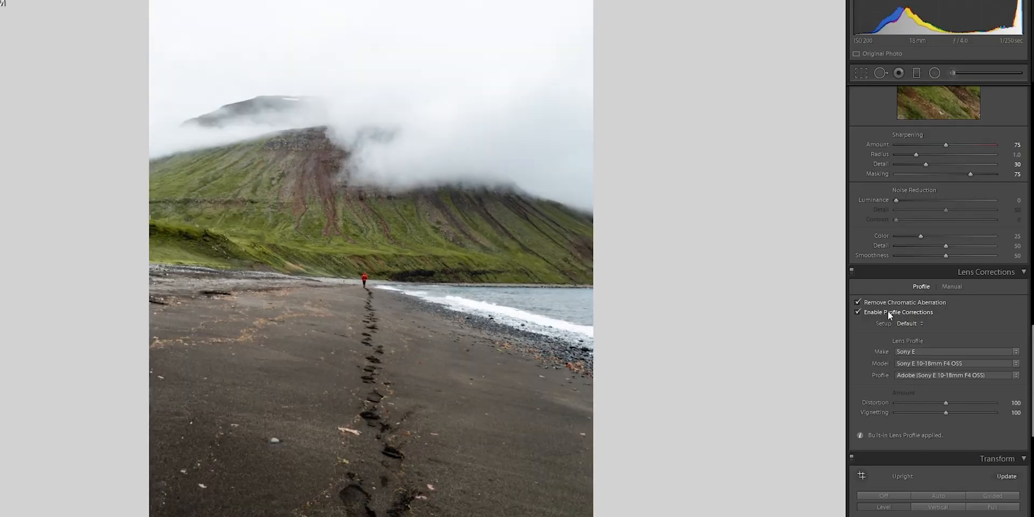
{"action": "left_click", "coordinate": [887, 312]}
{"action": "left_click", "coordinate": [887, 311]}
{"action": "left_click", "coordinate": [378, 281]}
{"action": "left_click", "coordinate": [483, 265]}
Step: Add a post-crop vignette with Amount -12, Feather 80 and Highlights 35
{"action": "scroll", "coordinate": [969, 377], "scroll_direction": "down", "scroll_amount": 10}
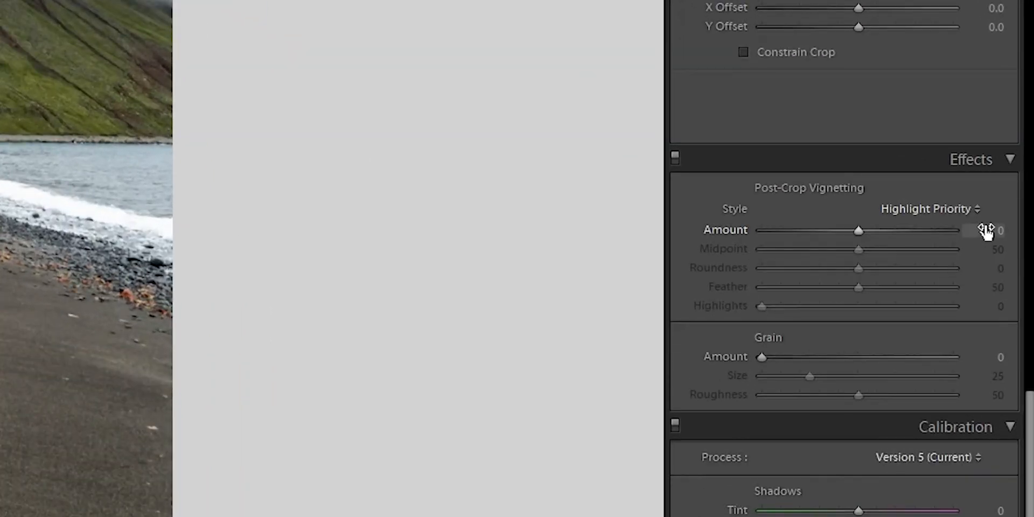
{"action": "left_click", "coordinate": [1004, 284]}
{"action": "type", "text": "-12"}
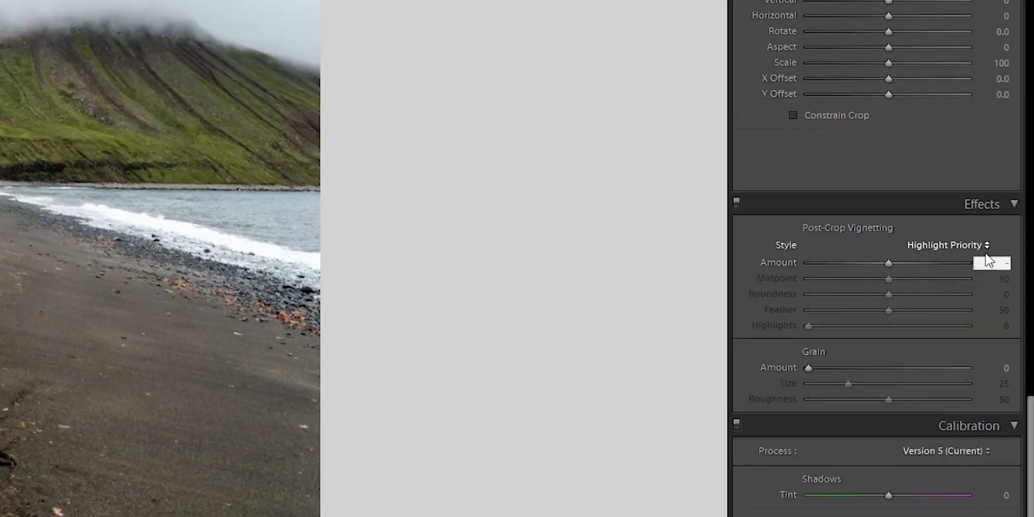
{"action": "key", "text": "Return"}
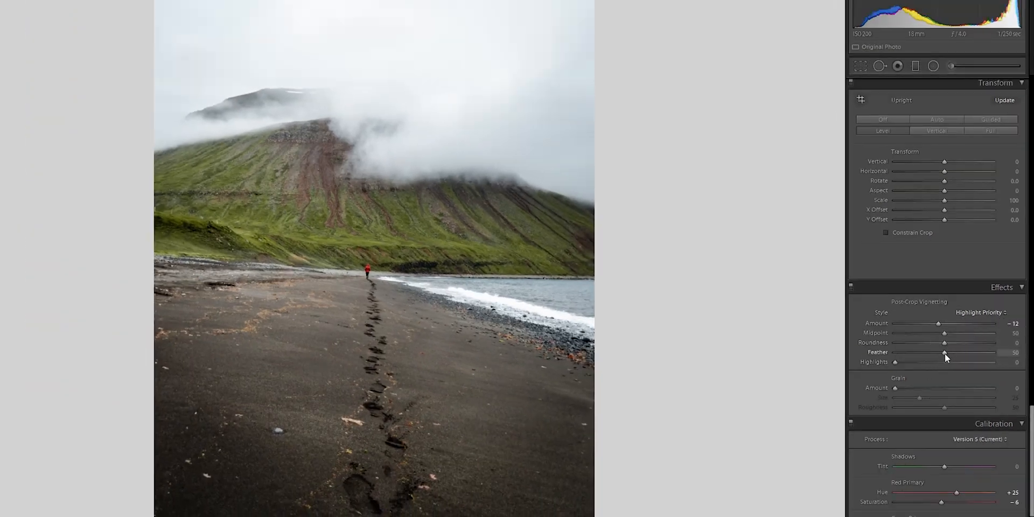
{"action": "left_click_drag", "start_coordinate": [952, 354], "coordinate": [974, 354]}
{"action": "left_click_drag", "start_coordinate": [897, 364], "coordinate": [931, 363]}
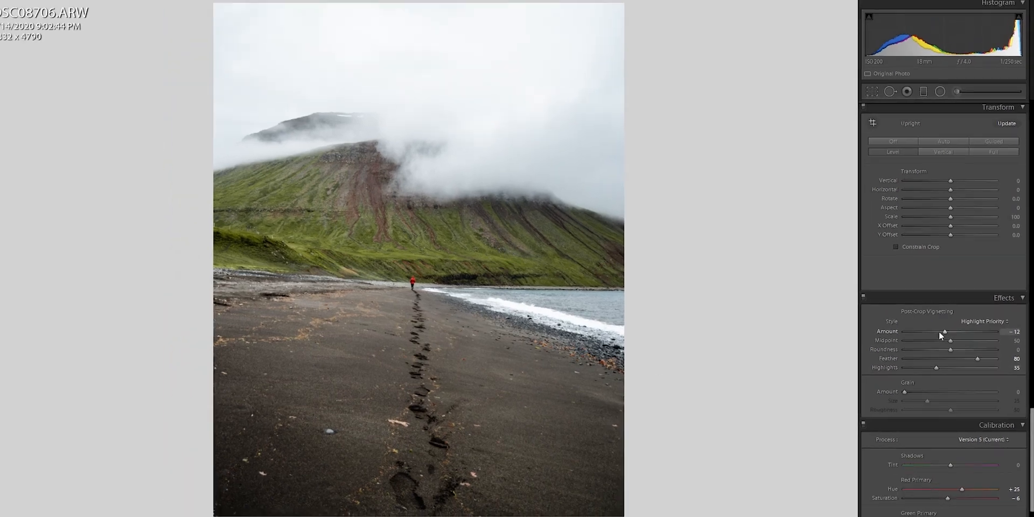
Step: Raise the vignette's Highlights to 67 while temporarily exaggerating its Amount to -100, and return the Amount to -12
{"action": "left_click_drag", "start_coordinate": [937, 323], "coordinate": [867, 325]}
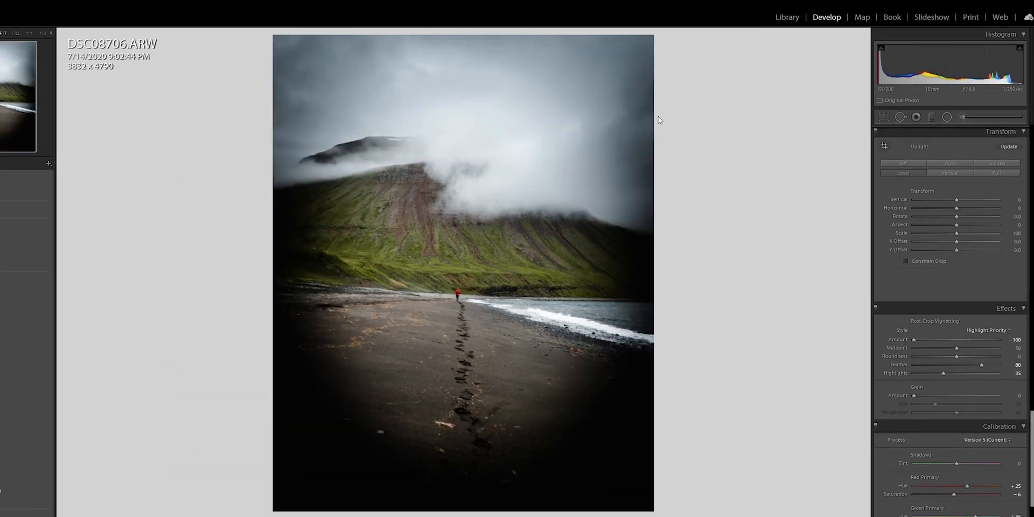
{"action": "left_click_drag", "start_coordinate": [951, 373], "coordinate": [967, 373]}
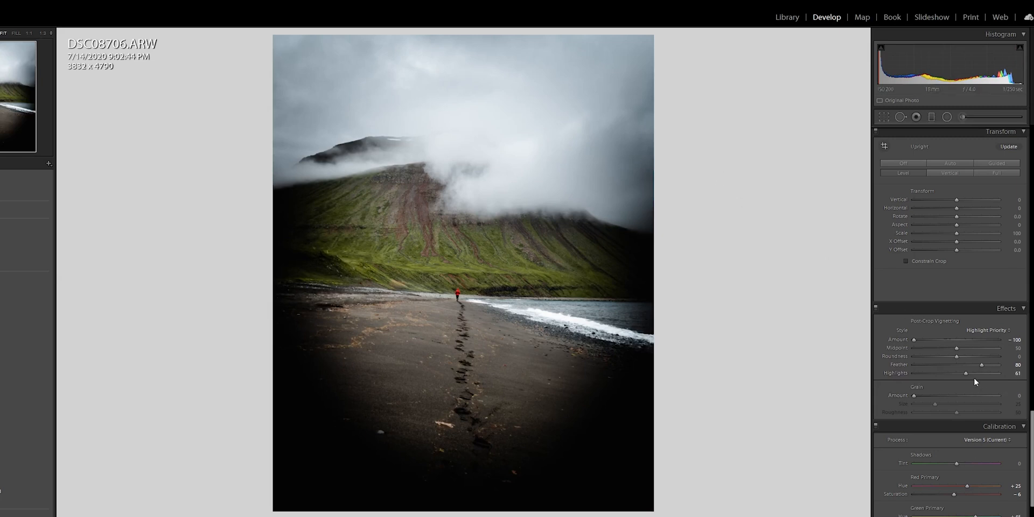
{"action": "mouse_move", "coordinate": [965, 374]}
{"action": "left_mouse_down"}
{"action": "mouse_move", "coordinate": [990, 377]}
{"action": "mouse_move", "coordinate": [886, 372]}
{"action": "mouse_move", "coordinate": [972, 376]}
{"action": "left_mouse_up"}
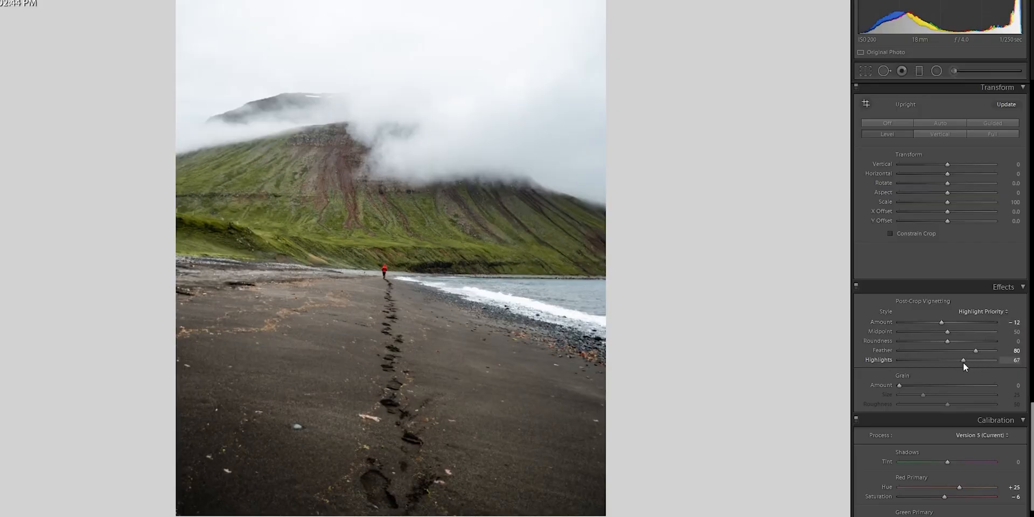
Step: Set the grain Amount to 10
{"action": "left_click", "coordinate": [1009, 386]}
{"action": "type", "text": "10"}
{"action": "key", "text": "Return"}
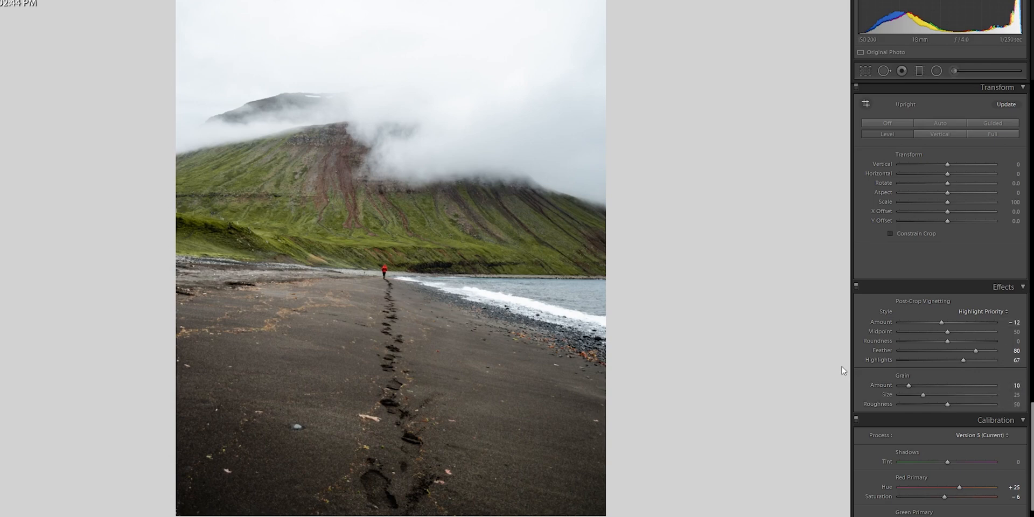
Step: Place an upright oval radial filter around the person in red with Exposure -0.06, widen it slightly and close the filter
{"action": "scroll", "coordinate": [940, 269], "scroll_direction": "up", "scroll_amount": 5}
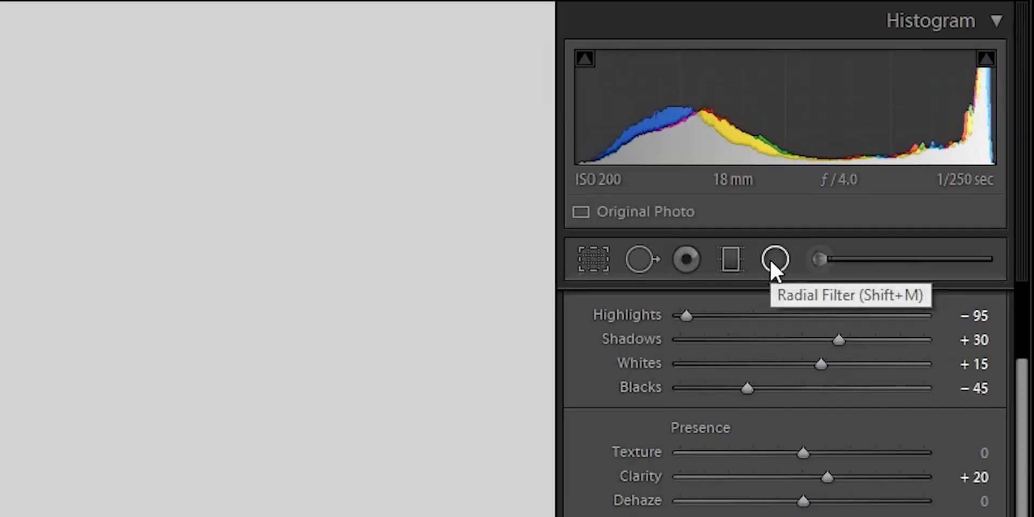
{"action": "left_click", "coordinate": [771, 261]}
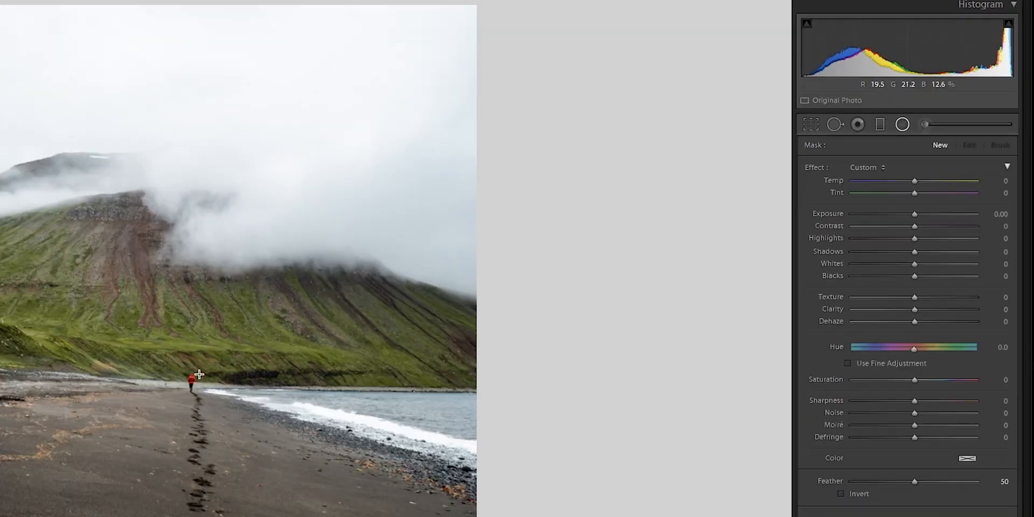
{"action": "left_click_drag", "start_coordinate": [403, 278], "coordinate": [388, 300]}
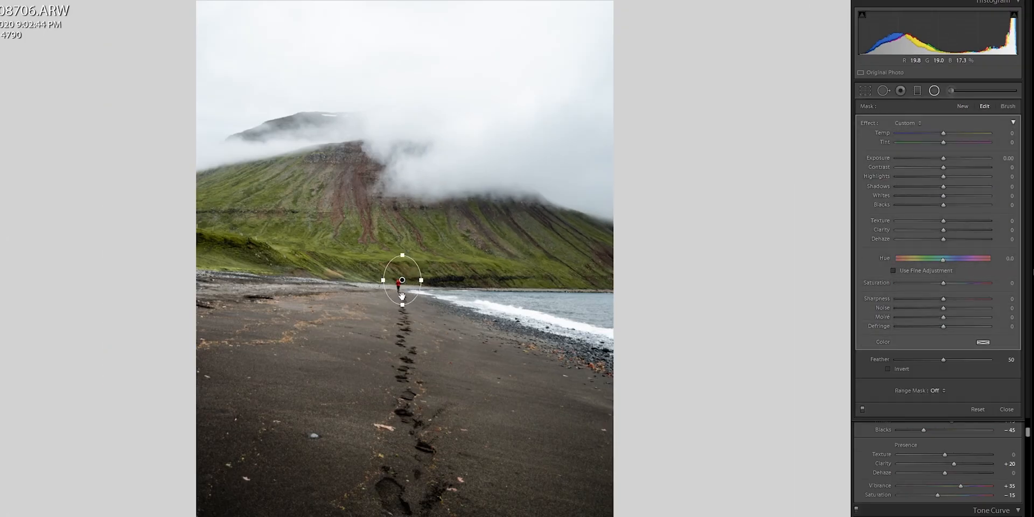
{"action": "left_click_drag", "start_coordinate": [403, 306], "coordinate": [402, 321]}
{"action": "left_click_drag", "start_coordinate": [383, 283], "coordinate": [383, 281]}
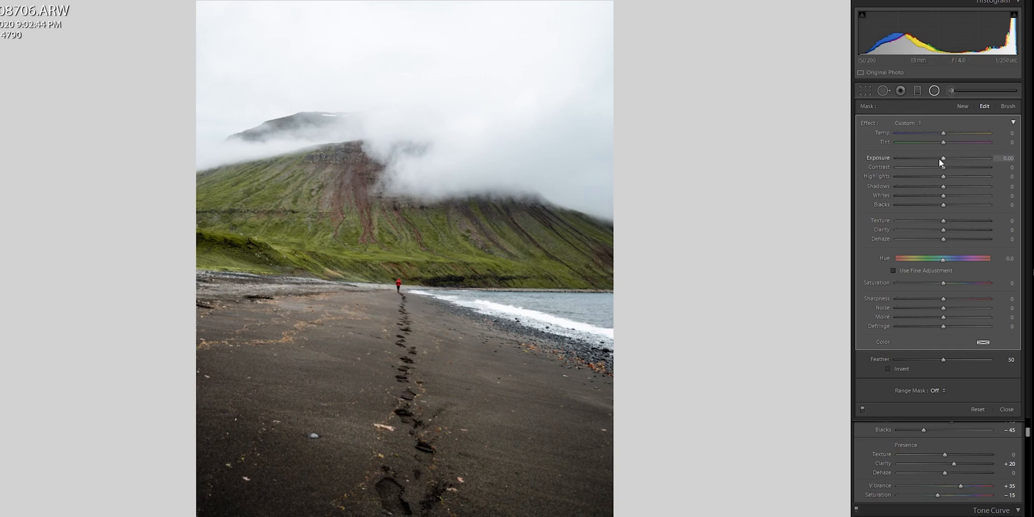
{"action": "left_click_drag", "start_coordinate": [943, 159], "coordinate": [941, 158]}
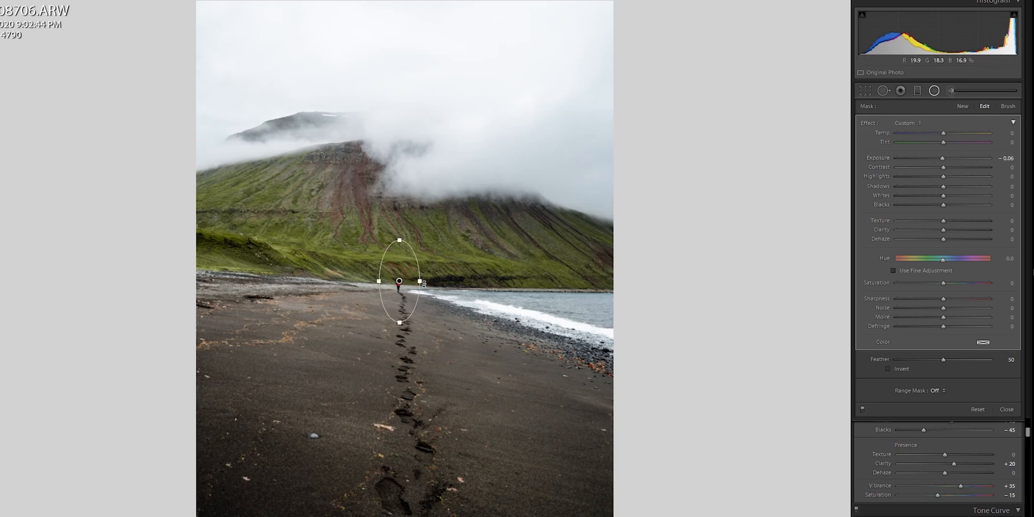
{"action": "left_click_drag", "start_coordinate": [423, 282], "coordinate": [429, 283]}
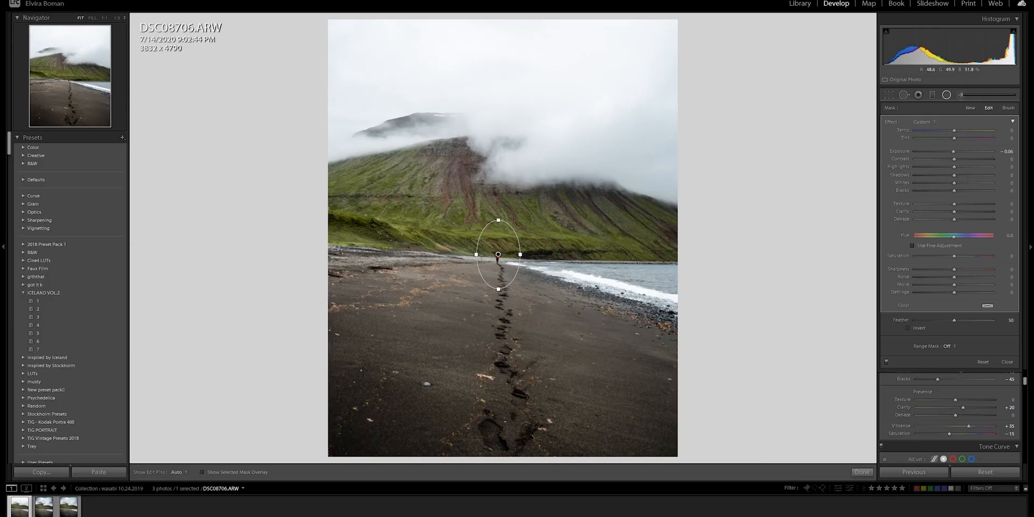
{"action": "left_click", "coordinate": [946, 94]}
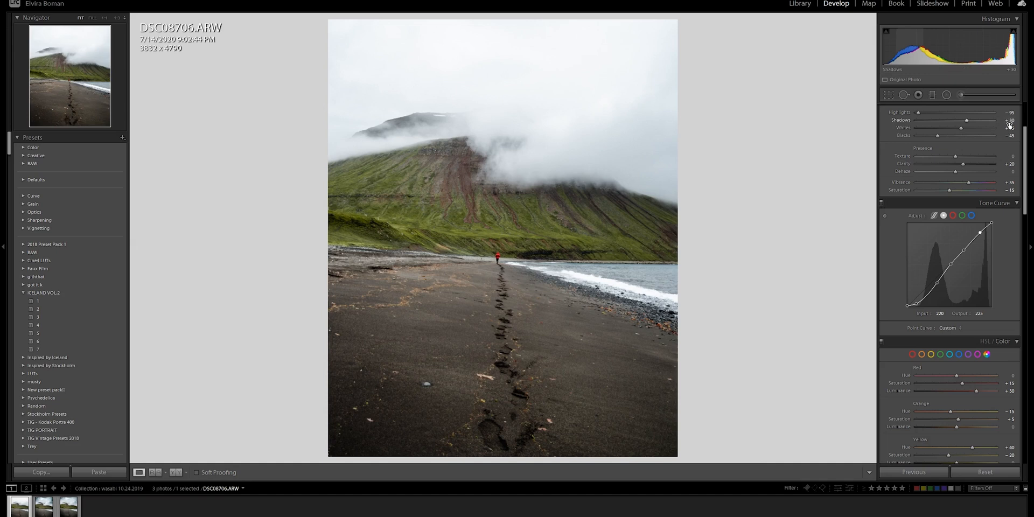
Step: Raise the photo's Shadows to +34
{"action": "type", "text": "34"}
{"action": "key", "text": "Return"}
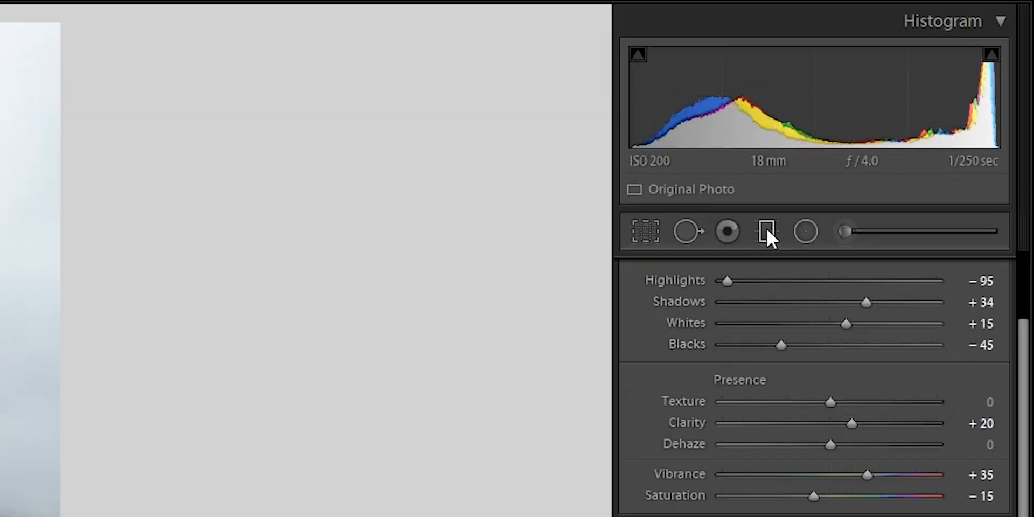
Step: Place a slanted graduated filter over the sky down to the mountain's slope and set its Dehaze to 47
{"action": "left_click", "coordinate": [932, 95]}
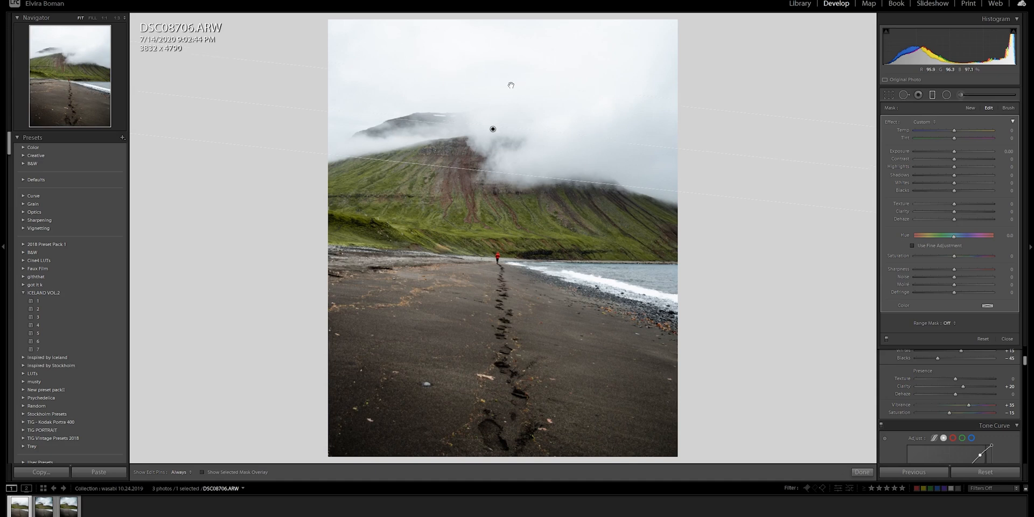
{"action": "left_click", "coordinate": [959, 221]}
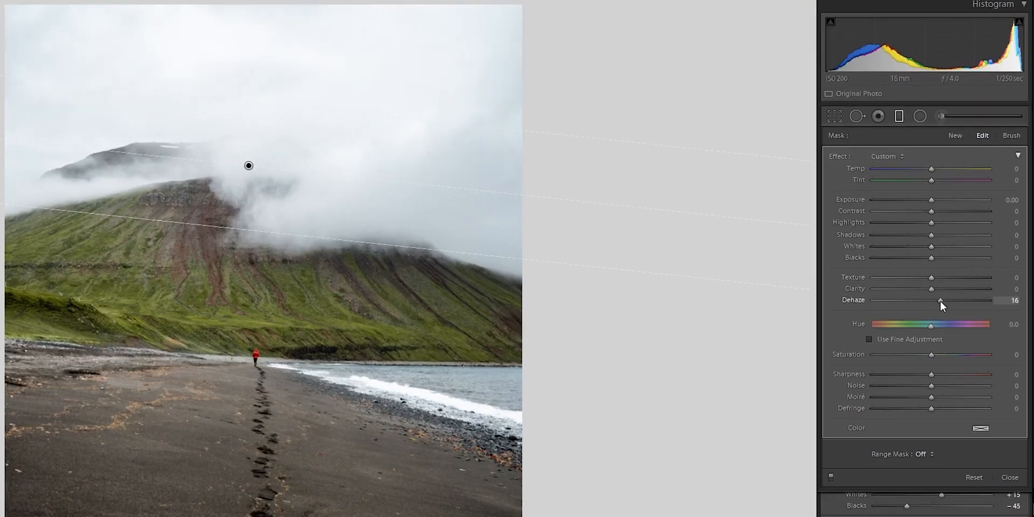
{"action": "left_click_drag", "start_coordinate": [939, 301], "coordinate": [958, 290]}
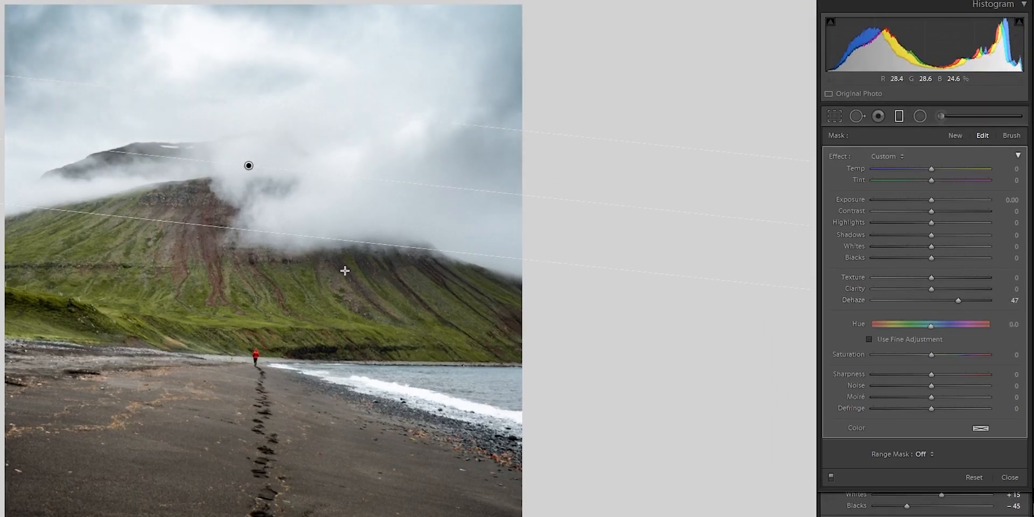
{"action": "left_click_drag", "start_coordinate": [330, 240], "coordinate": [334, 250]}
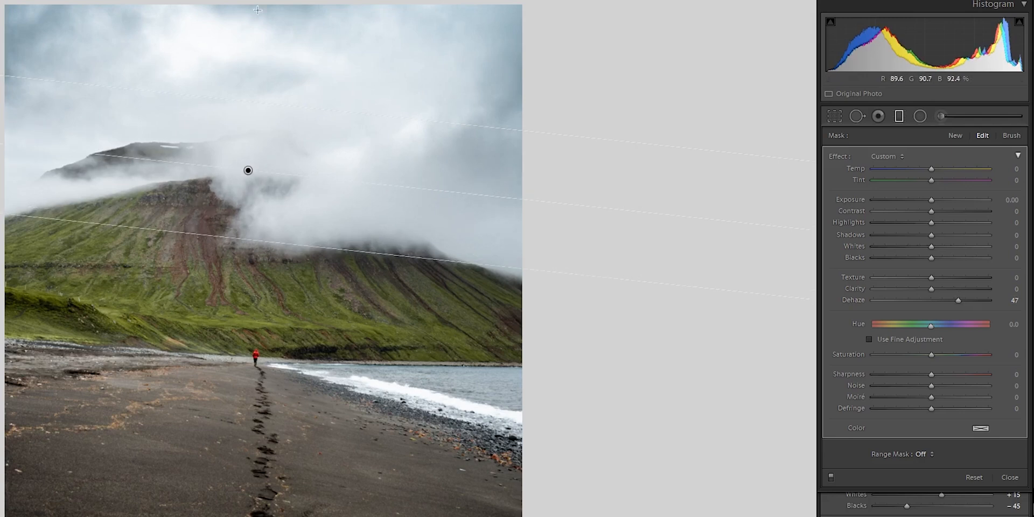
Step: Set the sky filter's Highlights to -6, Clarity to 44 and Exposure to -0.10, and compare the photo with the filter switched off
{"action": "left_click_drag", "start_coordinate": [928, 220], "coordinate": [925, 221]}
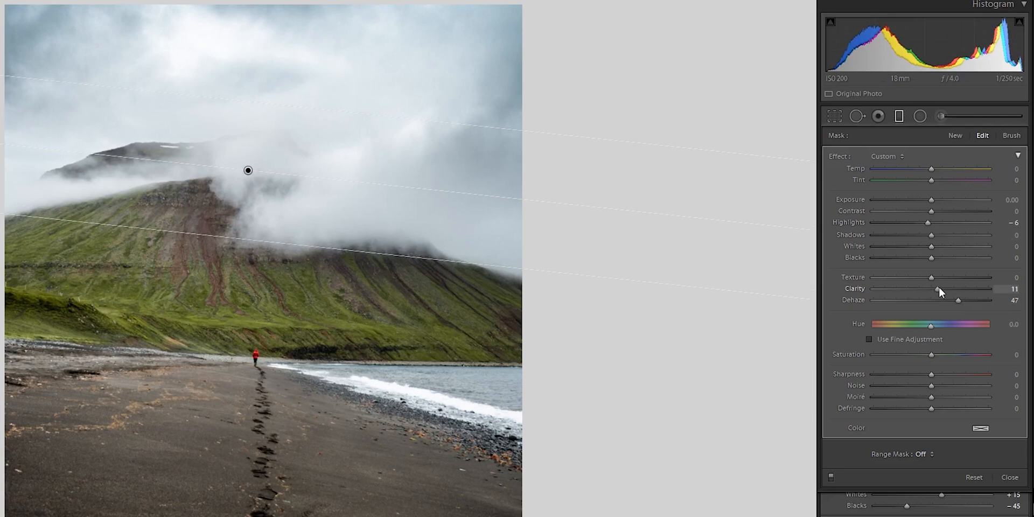
{"action": "left_click_drag", "start_coordinate": [937, 288], "coordinate": [956, 288]}
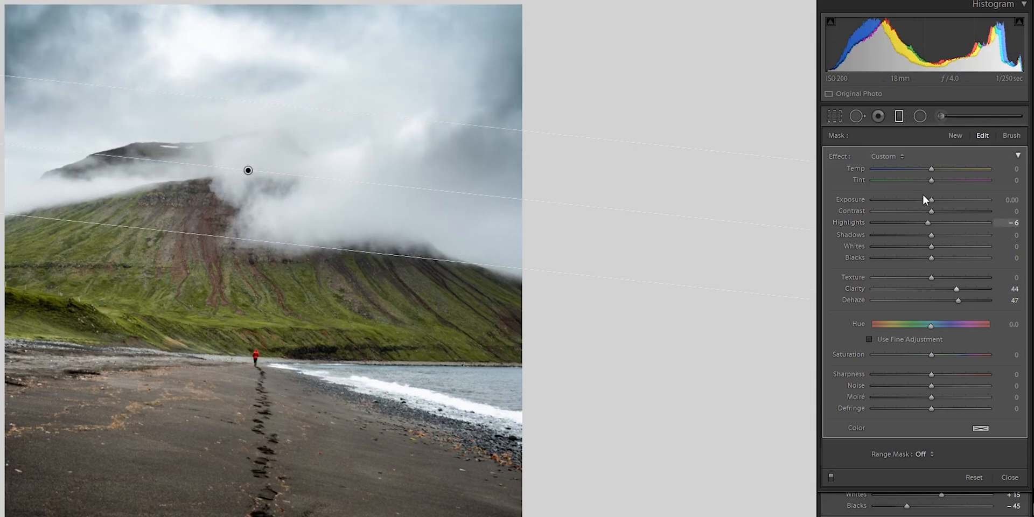
{"action": "left_click_drag", "start_coordinate": [930, 200], "coordinate": [928, 203]}
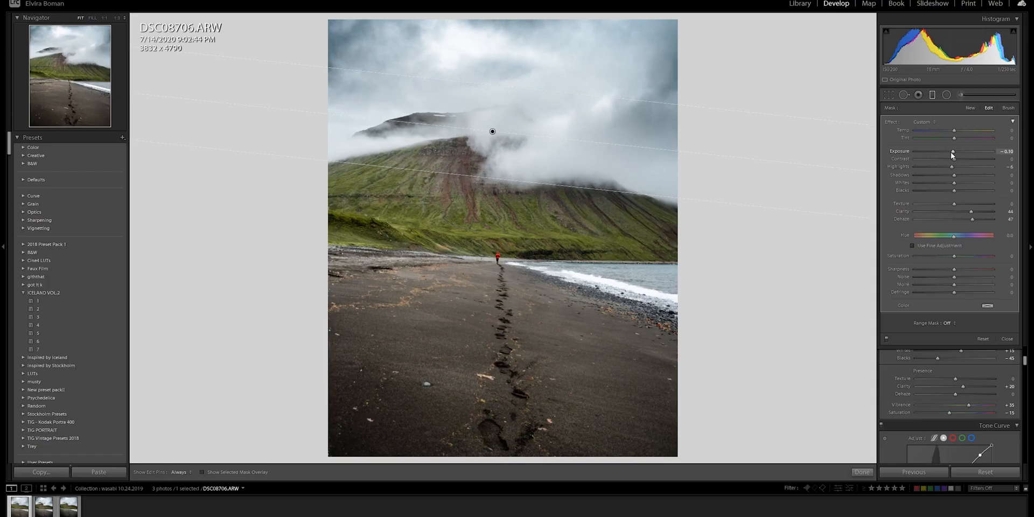
{"action": "left_click_drag", "start_coordinate": [955, 151], "coordinate": [945, 148]}
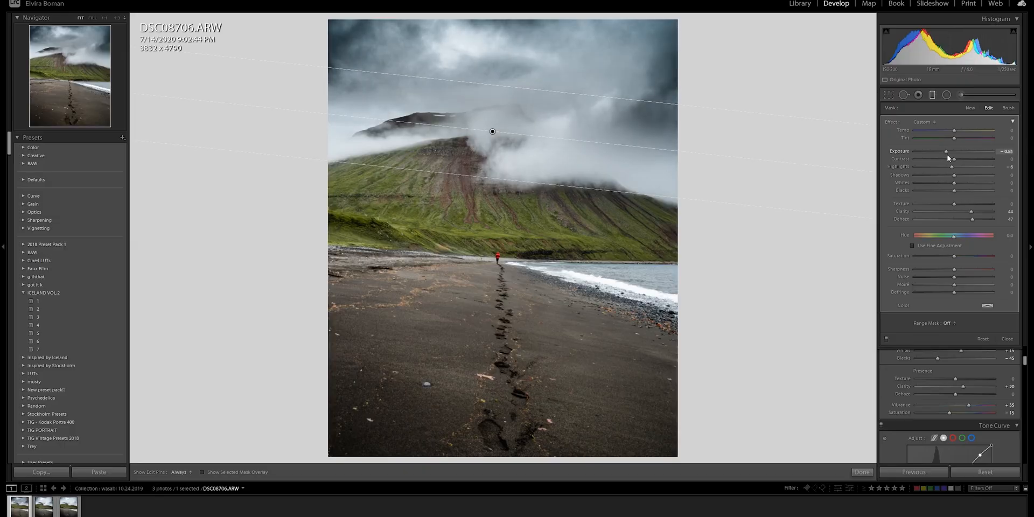
{"action": "left_click_drag", "start_coordinate": [946, 154], "coordinate": [954, 154]}
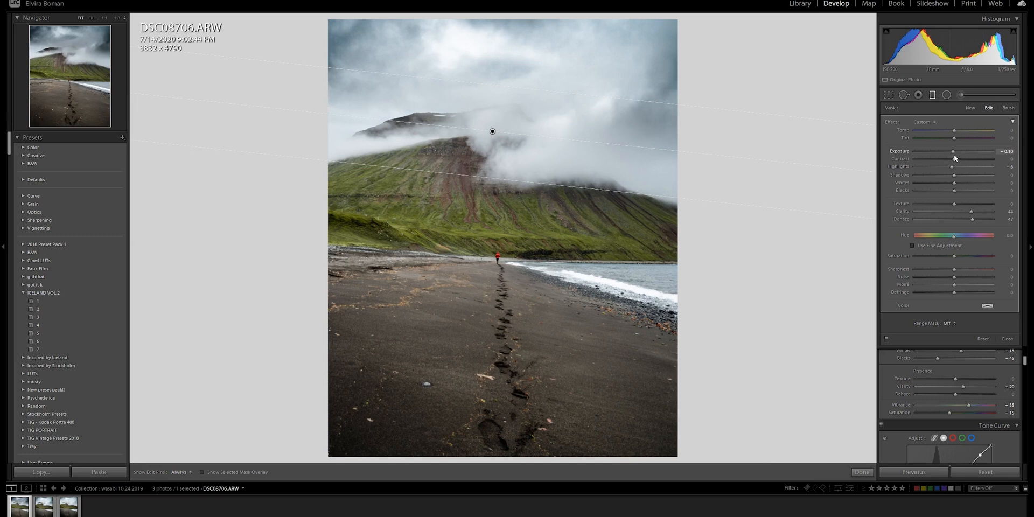
{"action": "left_click", "coordinate": [885, 339]}
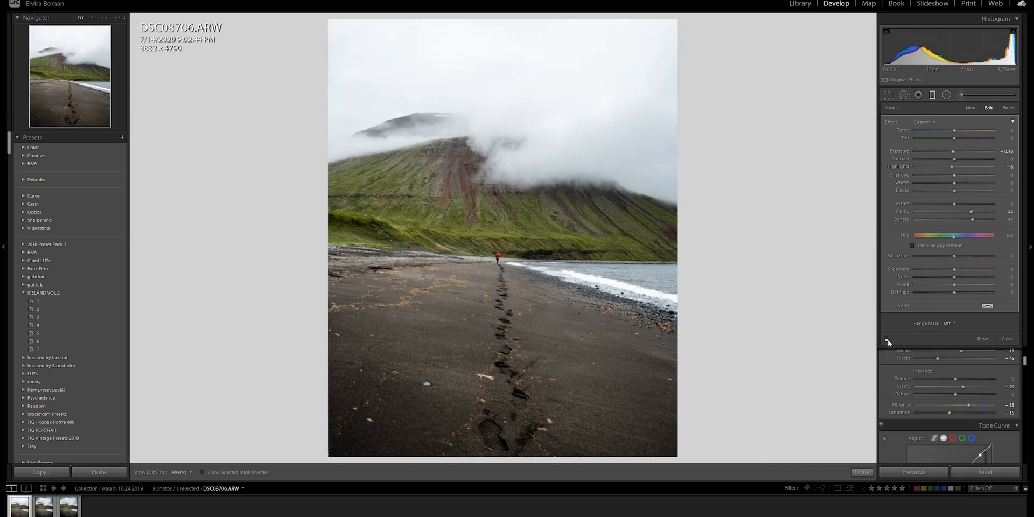
{"action": "left_click", "coordinate": [886, 338]}
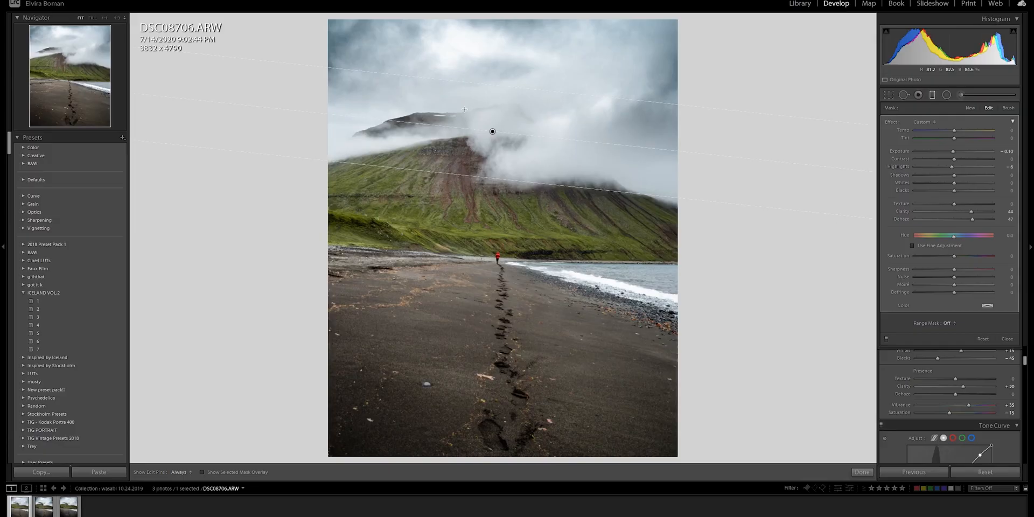
Step: Darken the beach's lower-left and lower-right corners with two diagonal graduated filters at Exposure -0.27
{"action": "left_click", "coordinate": [438, 219]}
{"action": "left_click_drag", "start_coordinate": [395, 381], "coordinate": [441, 343]}
{"action": "key", "text": "Delete"}
{"action": "key", "text": "ctrl+z"}
{"action": "left_click_drag", "start_coordinate": [952, 154], "coordinate": [950, 153]}
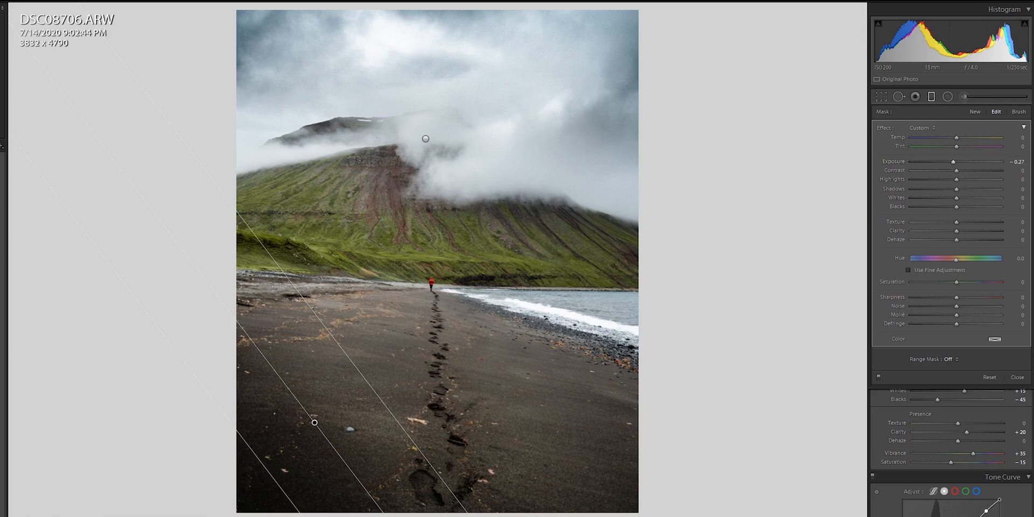
{"action": "left_click_drag", "start_coordinate": [531, 448], "coordinate": [513, 413]}
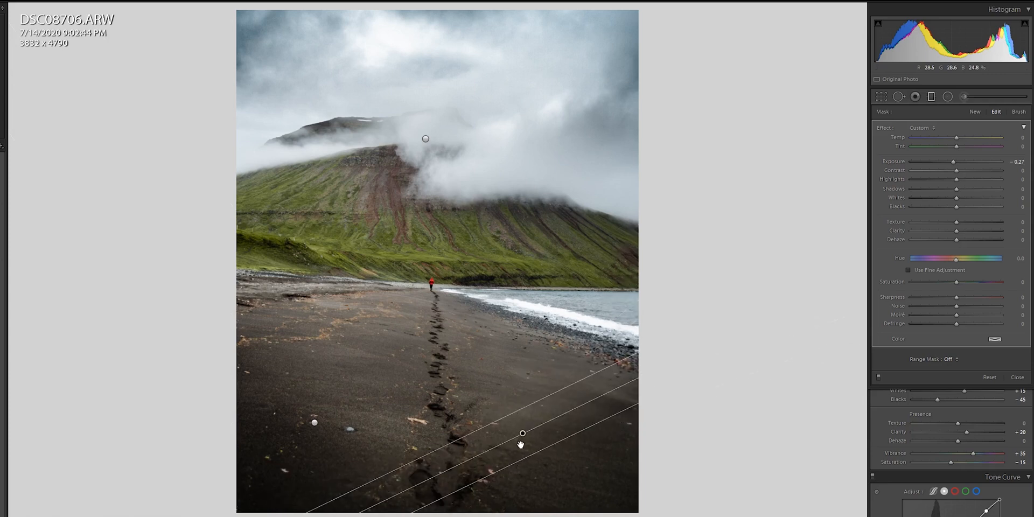
{"action": "left_click_drag", "start_coordinate": [522, 456], "coordinate": [565, 516]}
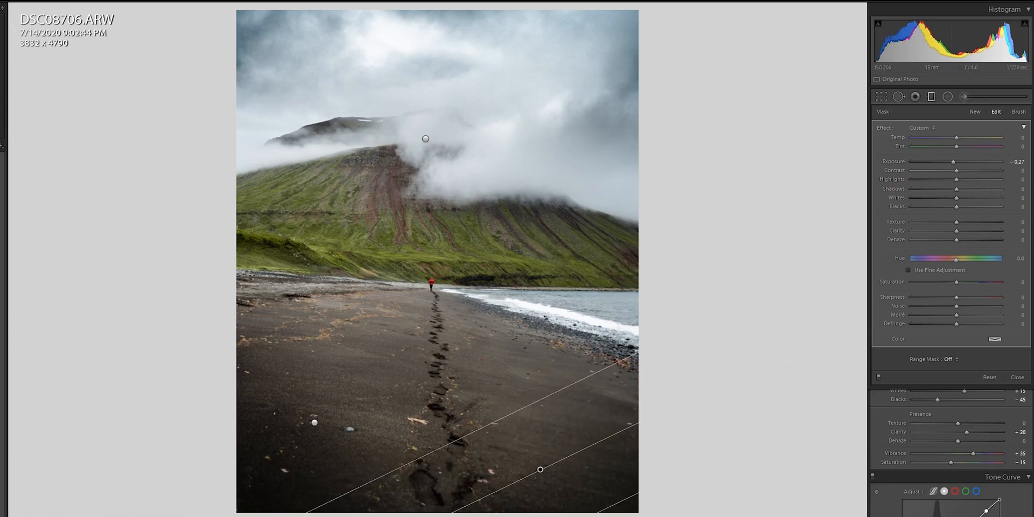
Step: Add a nearly horizontal graduated filter across the beach foreground with Exposure about -0.31 and finish editing it
{"action": "key", "text": "m"}
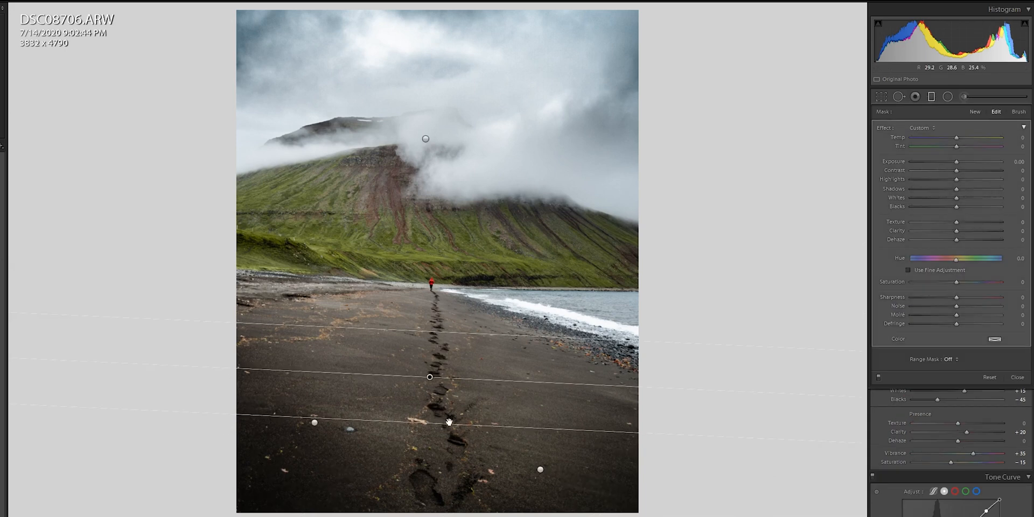
{"action": "left_click_drag", "start_coordinate": [449, 422], "coordinate": [450, 512]}
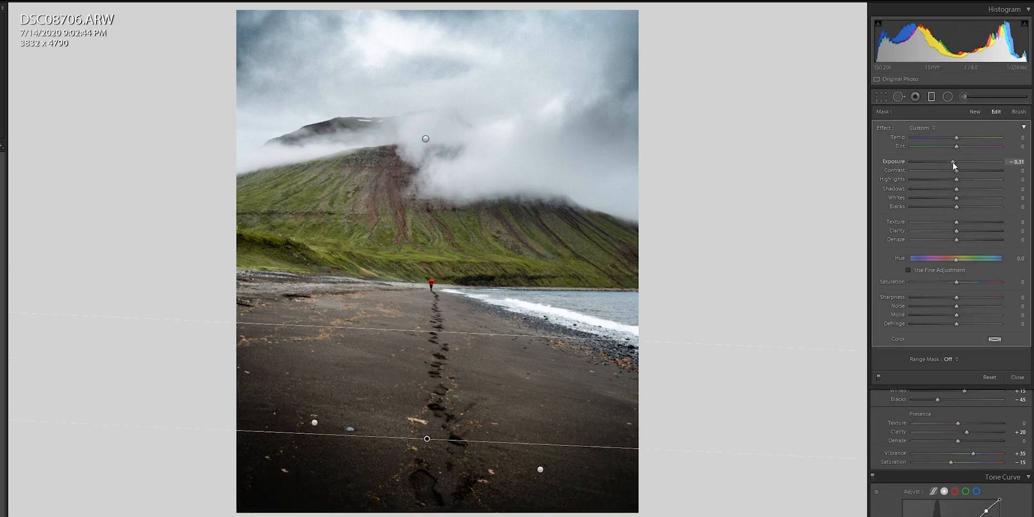
{"action": "left_click", "coordinate": [954, 163]}
{"action": "key", "text": "Return"}
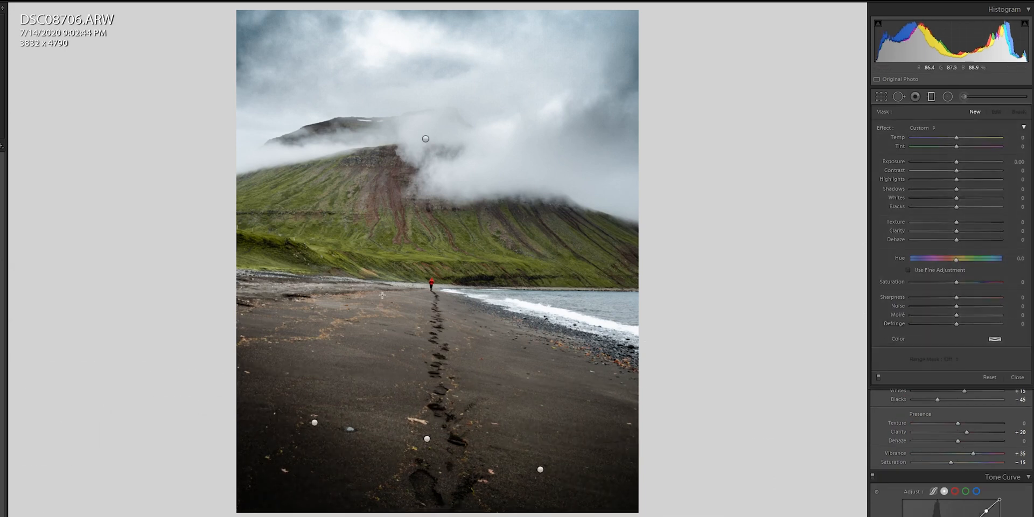
Step: Compare the photo with the graduated filters switched off, and move both corner filters further out toward the beach's lower corners
{"action": "left_click", "coordinate": [878, 379]}
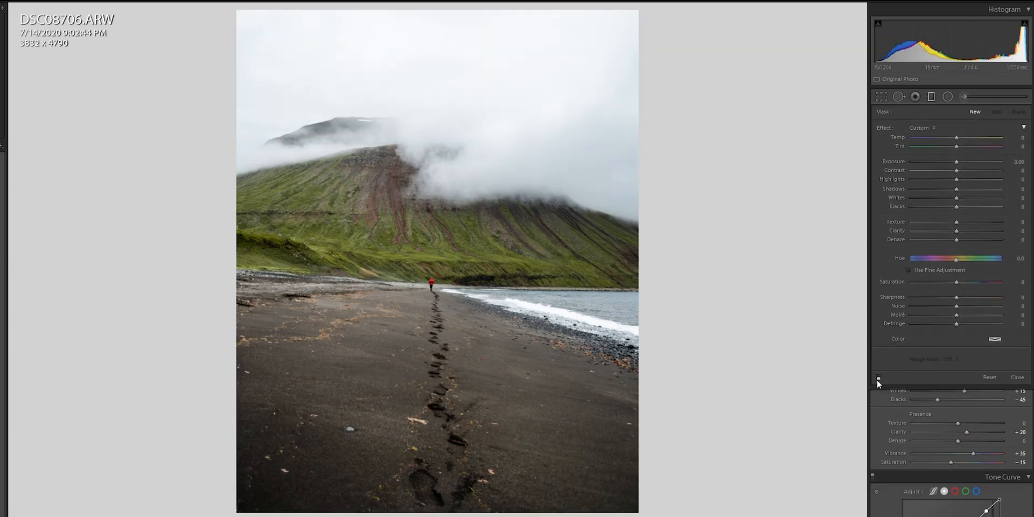
{"action": "left_click", "coordinate": [876, 380]}
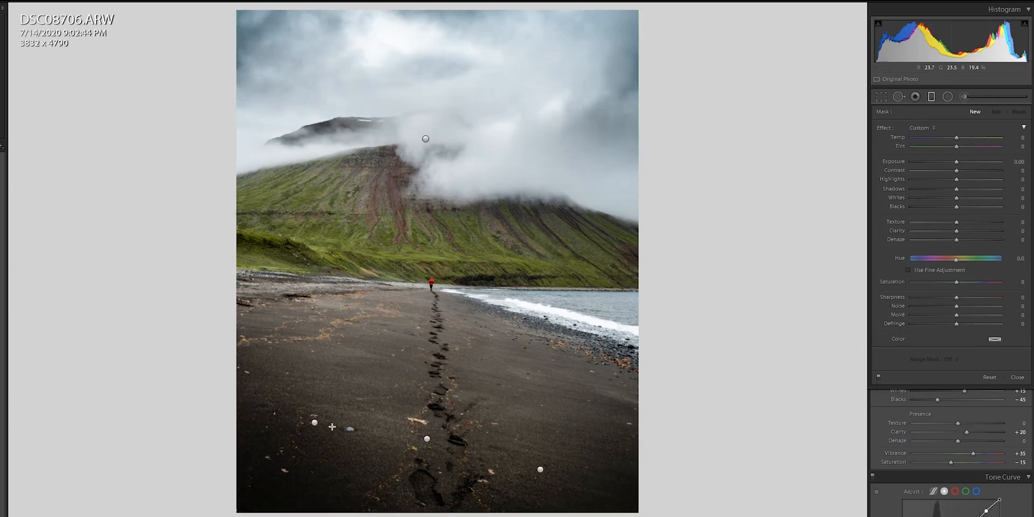
{"action": "left_click", "coordinate": [315, 423]}
{"action": "left_click_drag", "start_coordinate": [959, 163], "coordinate": [955, 163]}
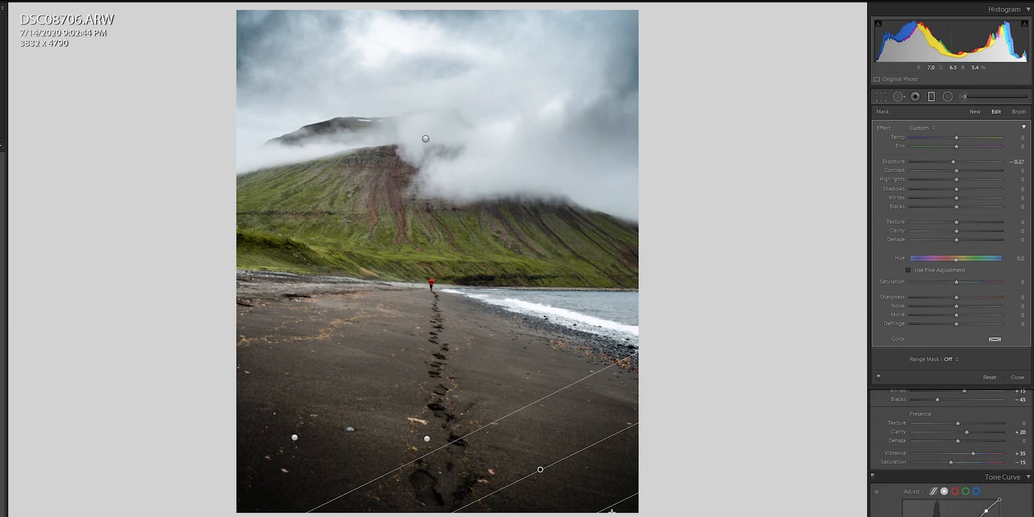
{"action": "left_click_drag", "start_coordinate": [609, 504], "coordinate": [612, 514]}
{"action": "left_click", "coordinate": [628, 495]}
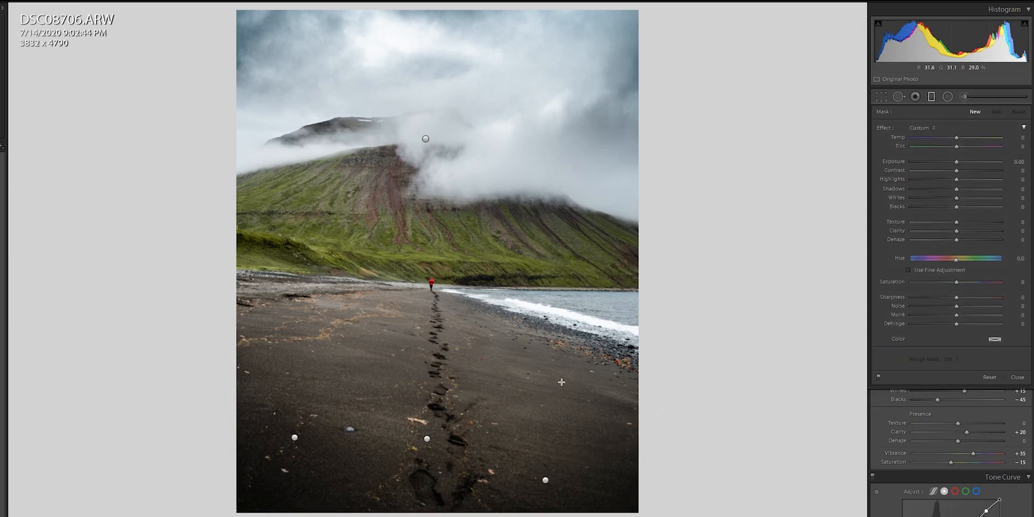
{"action": "key", "text": "m"}
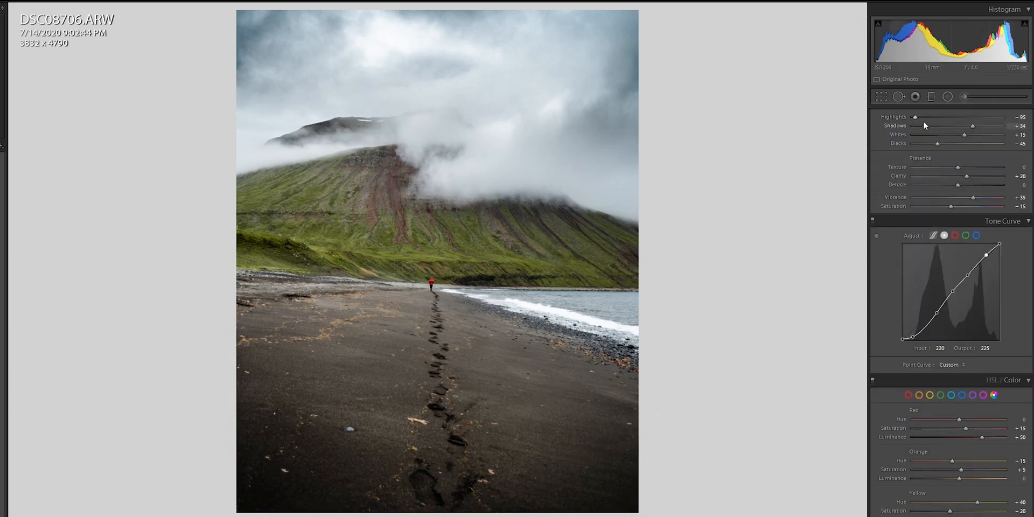
Step: Paint a new Adjustment Brush mask over the low fog along the mountain's ridge and peak, with brush size 14
{"action": "left_click", "coordinate": [962, 99]}
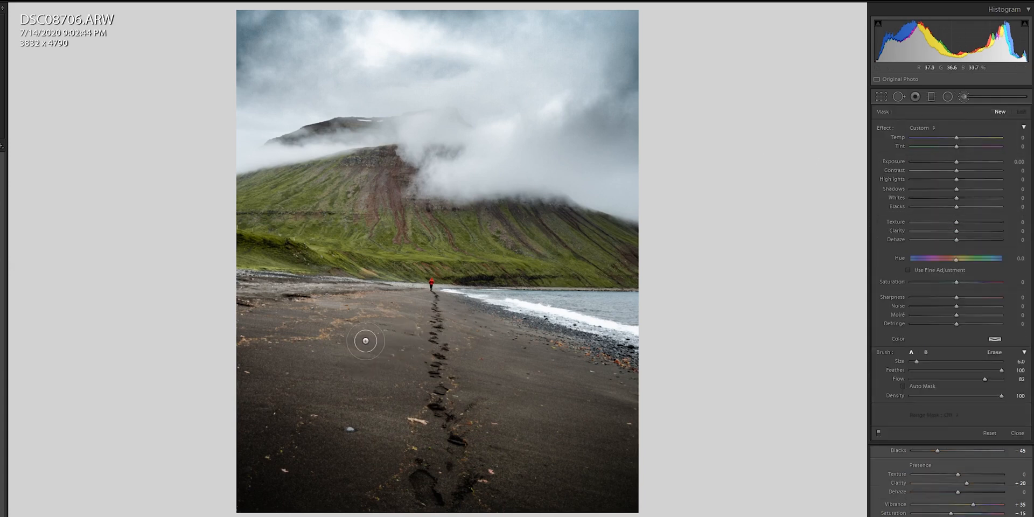
{"action": "scroll", "coordinate": [406, 214], "scroll_direction": "up", "scroll_amount": 2}
{"action": "key", "text": "z"}
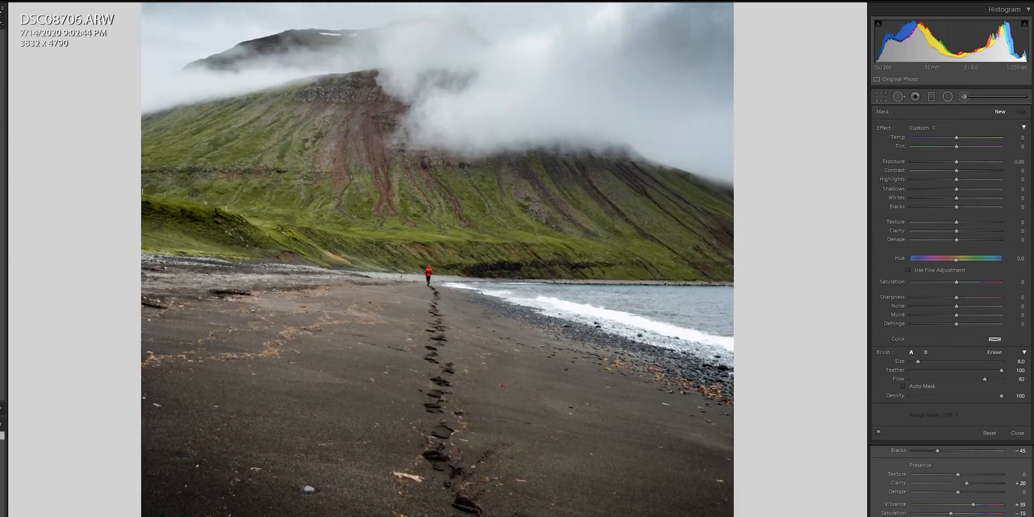
{"action": "left_click_drag", "start_coordinate": [466, 132], "coordinate": [470, 292]}
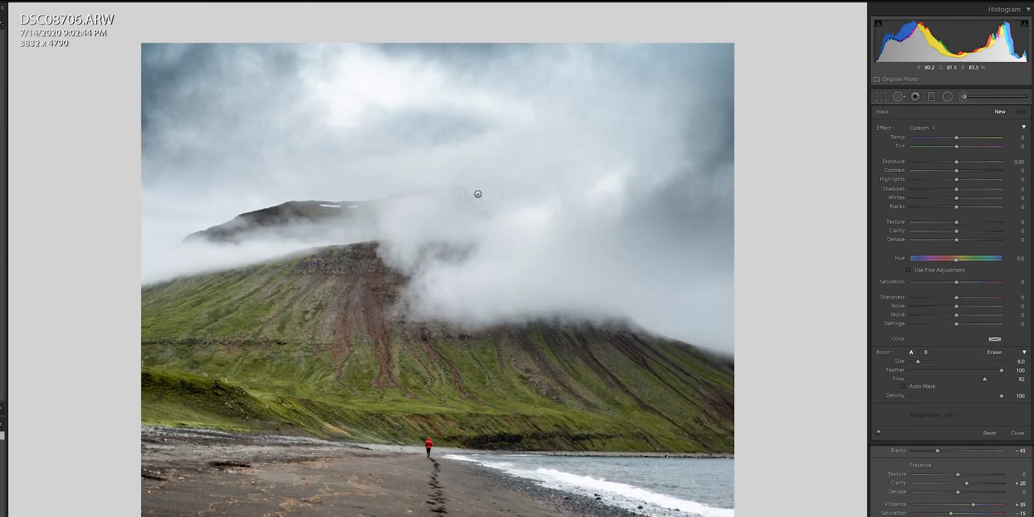
{"action": "scroll", "coordinate": [214, 269], "scroll_direction": "up", "scroll_amount": 3}
{"action": "left_click_drag", "start_coordinate": [154, 271], "coordinate": [142, 264]}
{"action": "key", "text": "o"}
{"action": "mouse_move", "coordinate": [451, 215]}
{"action": "left_mouse_down"}
{"action": "mouse_move", "coordinate": [484, 272]}
{"action": "mouse_move", "coordinate": [705, 316]}
{"action": "mouse_move", "coordinate": [426, 221]}
{"action": "mouse_move", "coordinate": [444, 208]}
{"action": "mouse_move", "coordinate": [473, 215]}
{"action": "left_mouse_up"}
{"action": "key", "text": "o"}
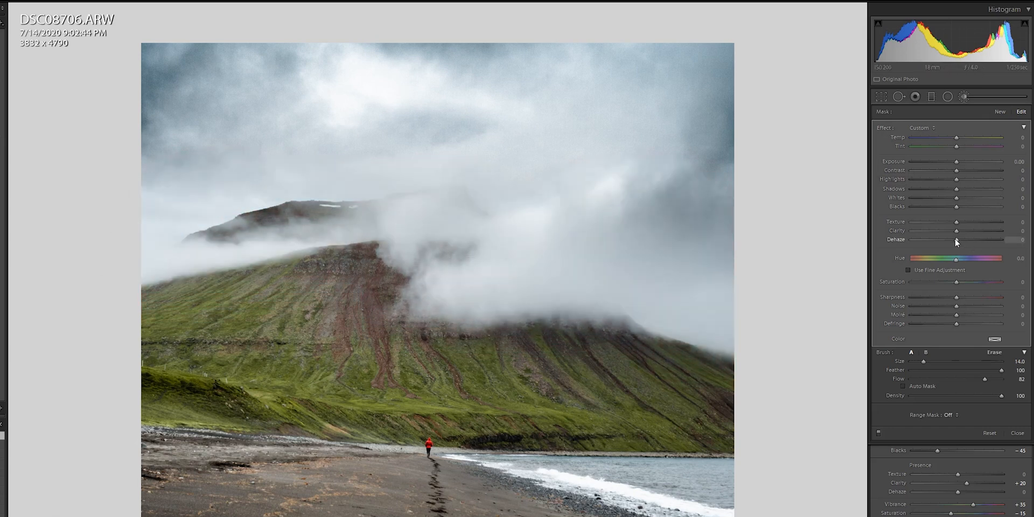
Step: Set the fog mask's Dehaze to 5, slightly raise its Clarity, and finish editing the mask
{"action": "mouse_move", "coordinate": [956, 243]}
{"action": "left_mouse_down"}
{"action": "mouse_move", "coordinate": [969, 243]}
{"action": "mouse_move", "coordinate": [958, 234]}
{"action": "left_mouse_up"}
{"action": "left_click_drag", "start_coordinate": [956, 238], "coordinate": [958, 238]}
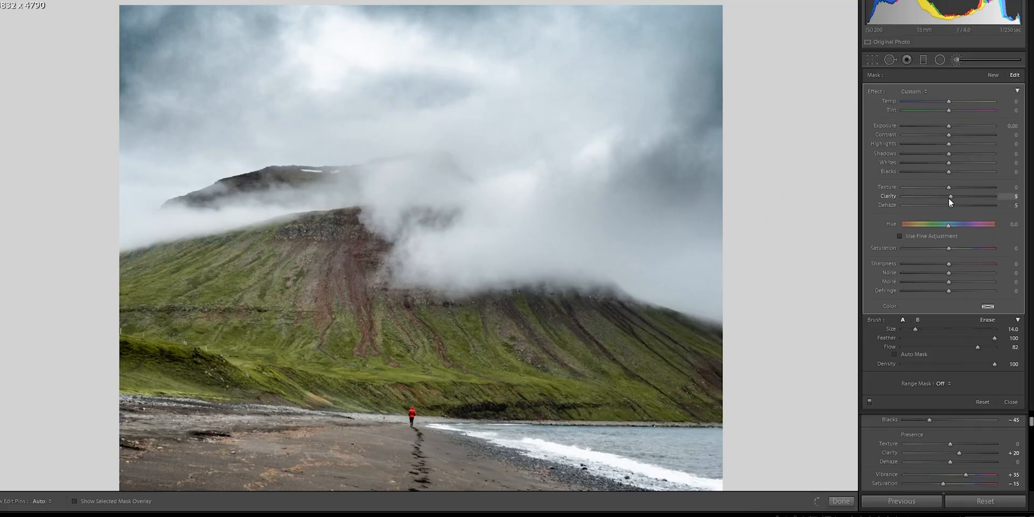
{"action": "left_click", "coordinate": [977, 196]}
{"action": "left_click_drag", "start_coordinate": [956, 199], "coordinate": [954, 199]}
{"action": "key", "text": "Return"}
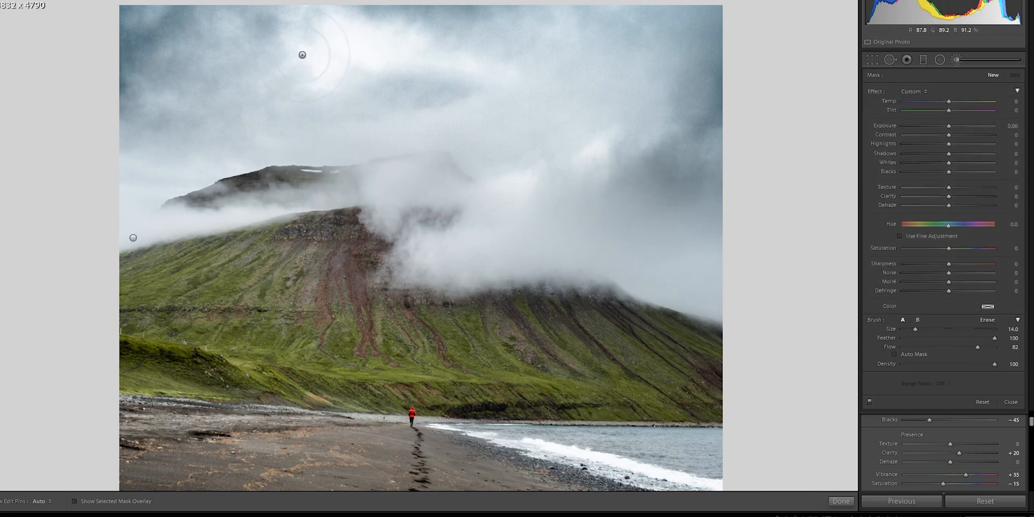
Step: Paint a new brush mask over the bright clouds with Exposure -0.19 and Highlights -6, undoing the last change before finishing it
{"action": "key", "text": "h"}
{"action": "mouse_move", "coordinate": [948, 125]}
{"action": "left_mouse_down"}
{"action": "mouse_move", "coordinate": [939, 125]}
{"action": "mouse_move", "coordinate": [947, 128]}
{"action": "left_mouse_up"}
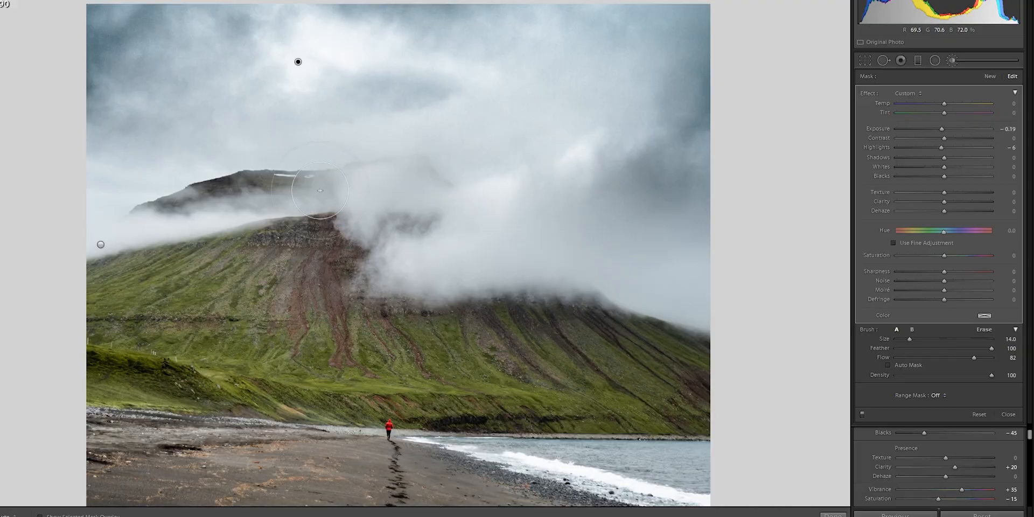
{"action": "key", "text": "ctrl+z"}
{"action": "key", "text": "Return"}
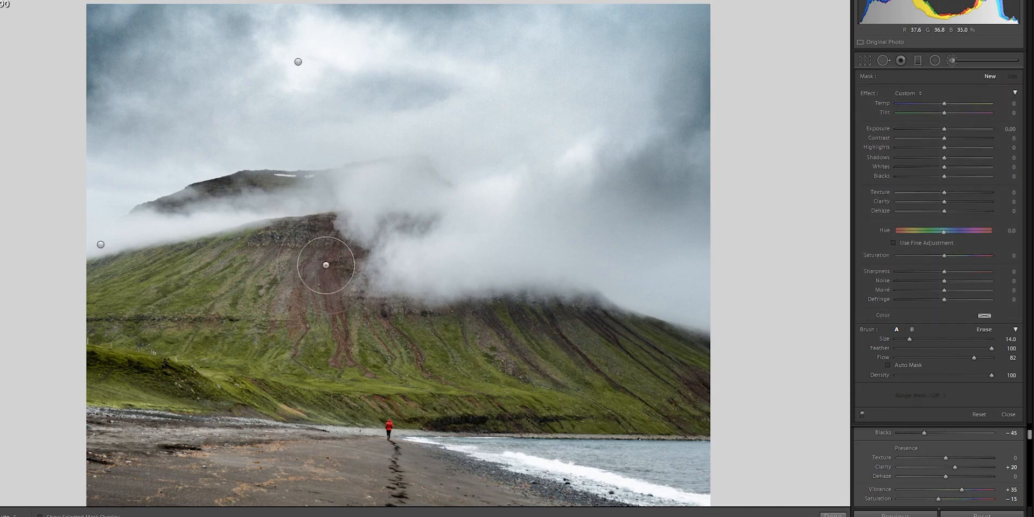
Step: Paint a new brush mask over the whole green mountain slope and erase the spill on the fog and the rear peak
{"action": "key", "text": "h"}
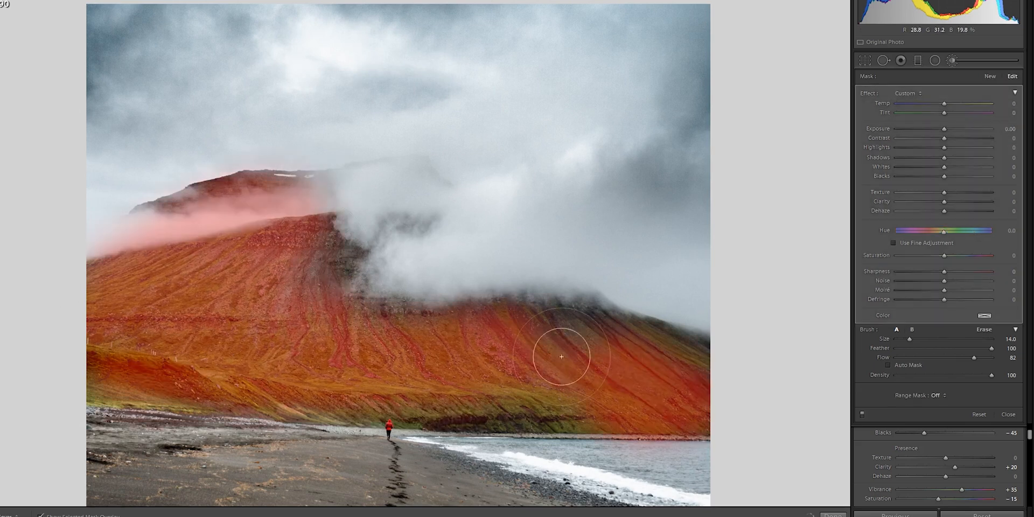
{"action": "mouse_move", "coordinate": [561, 352]}
{"action": "left_mouse_down"}
{"action": "mouse_move", "coordinate": [323, 386]}
{"action": "mouse_move", "coordinate": [528, 354]}
{"action": "mouse_move", "coordinate": [323, 237]}
{"action": "left_mouse_up"}
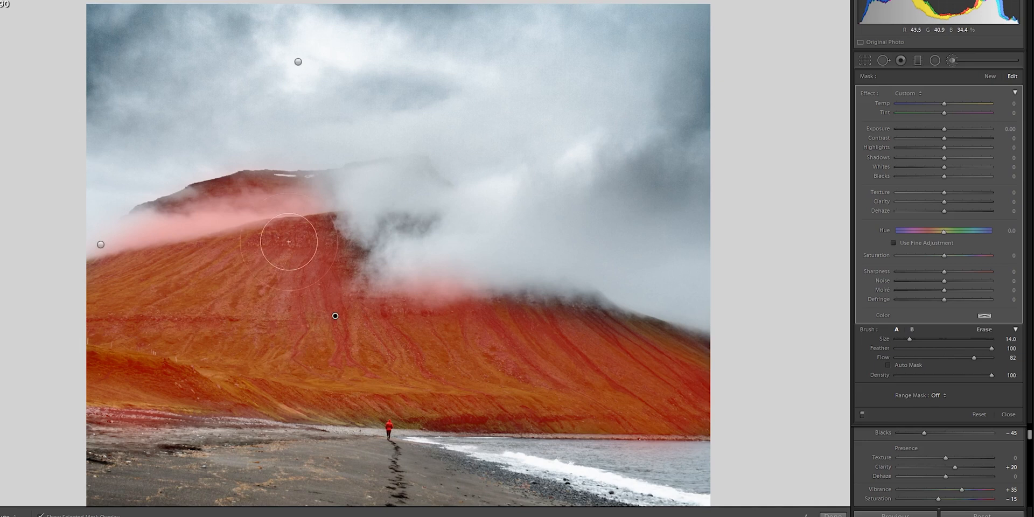
{"action": "key", "text": "alt"}
{"action": "left_click_drag", "start_coordinate": [85, 241], "coordinate": [301, 199]}
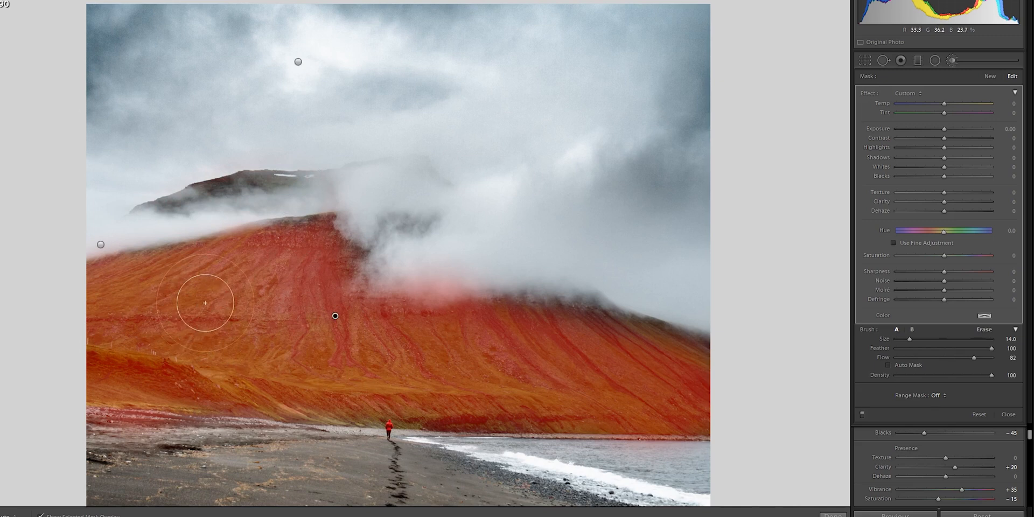
{"action": "key", "text": "h"}
{"action": "key", "text": "h"}
{"action": "left_click_drag", "start_coordinate": [183, 223], "coordinate": [372, 199]}
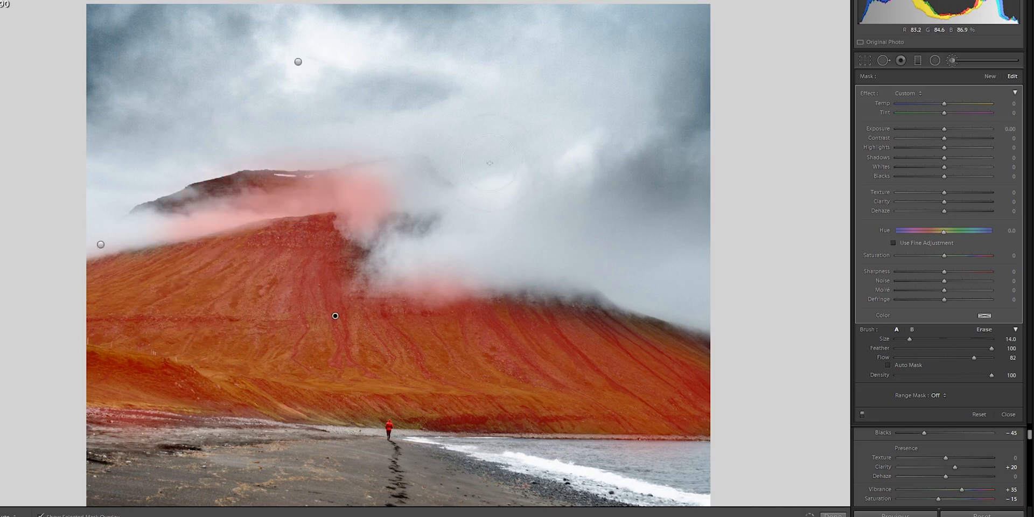
{"action": "key", "text": "alt"}
{"action": "mouse_move", "coordinate": [381, 219]}
{"action": "left_mouse_down"}
{"action": "mouse_move", "coordinate": [258, 194]}
{"action": "mouse_move", "coordinate": [161, 221]}
{"action": "mouse_move", "coordinate": [339, 175]}
{"action": "left_mouse_up"}
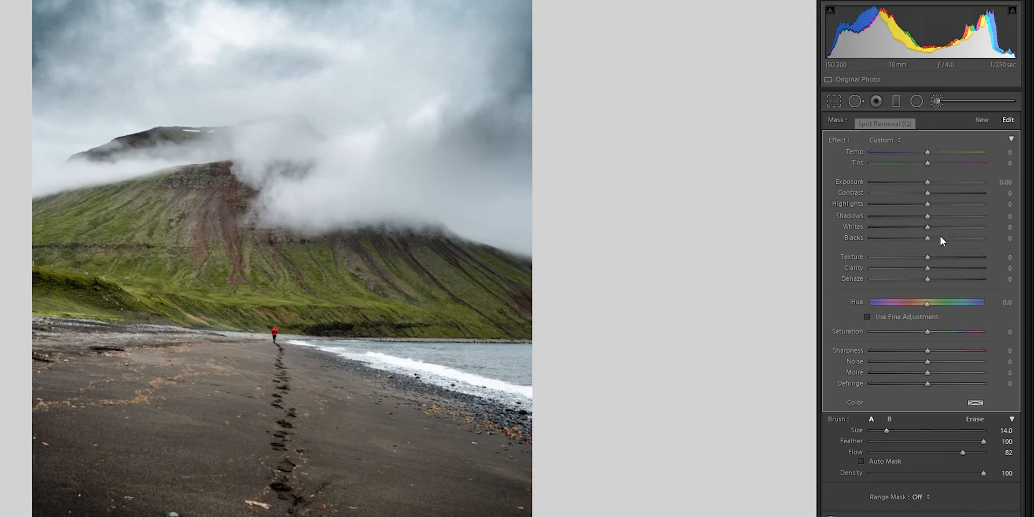
Step: Set the mountain slope mask's Clarity to 5 and Contrast to 26, and finish editing the mask
{"action": "left_click", "coordinate": [927, 268]}
{"action": "mouse_move", "coordinate": [932, 269]}
{"action": "left_mouse_down"}
{"action": "mouse_move", "coordinate": [943, 269]}
{"action": "mouse_move", "coordinate": [929, 269]}
{"action": "left_mouse_up"}
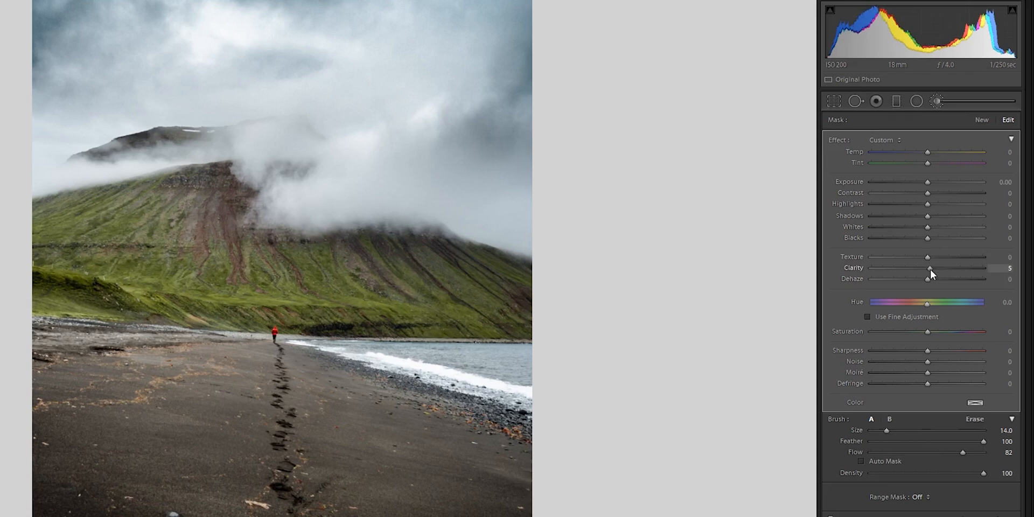
{"action": "left_click", "coordinate": [939, 192]}
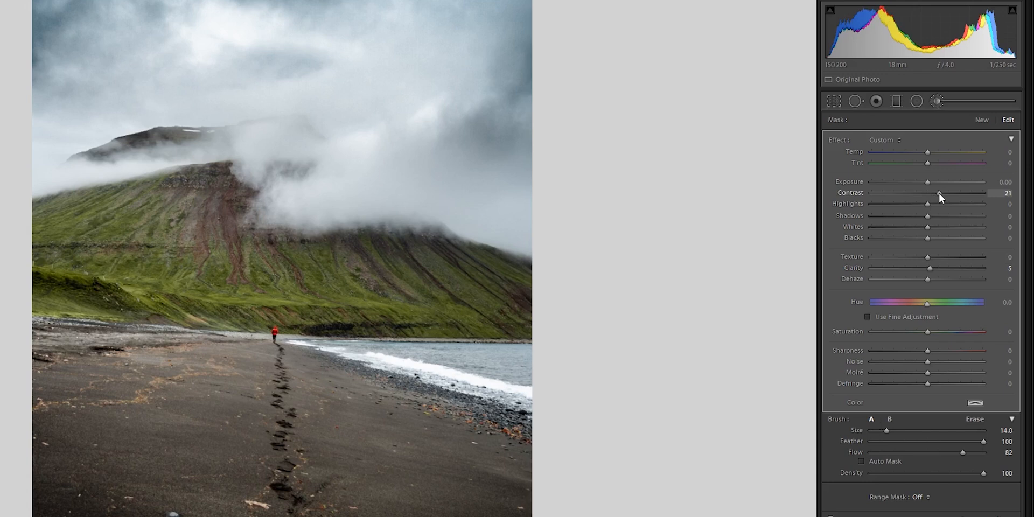
{"action": "left_click_drag", "start_coordinate": [939, 192], "coordinate": [942, 192]}
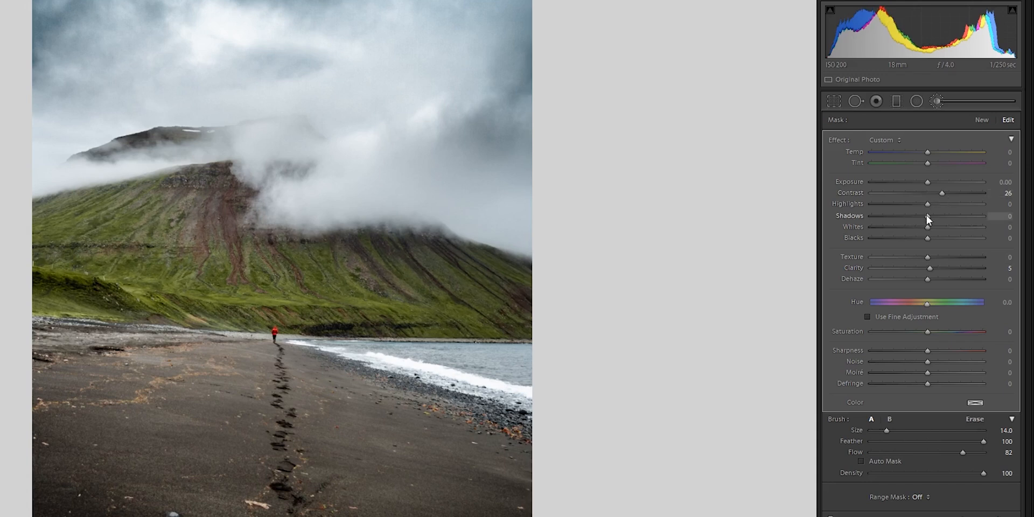
{"action": "left_click_drag", "start_coordinate": [933, 215], "coordinate": [928, 215]}
{"action": "key", "text": "Return"}
Step: Paint a new brush mask over the dark sand and erase it around the walking person and the mountain's foot
{"action": "scroll", "coordinate": [113, 420], "scroll_direction": "up", "scroll_amount": 1}
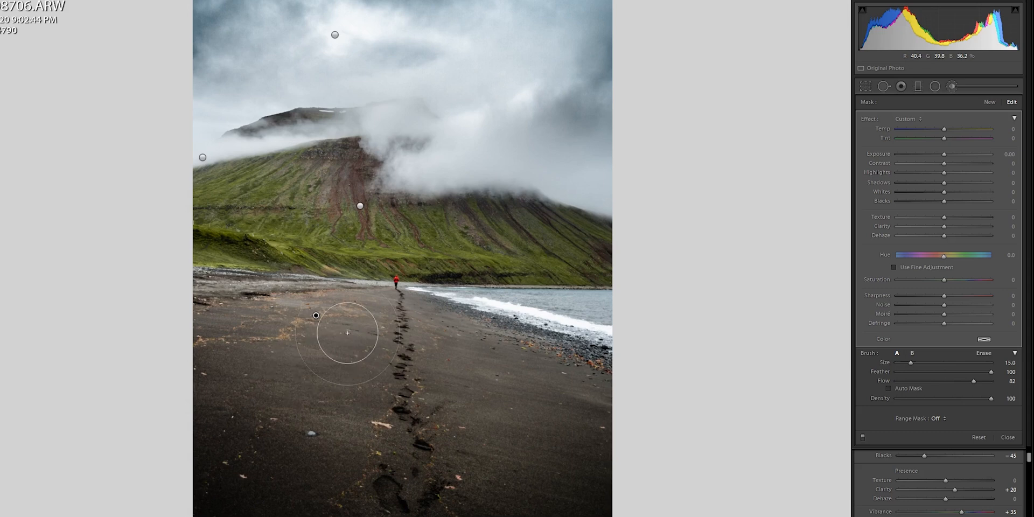
{"action": "mouse_move", "coordinate": [236, 369]}
{"action": "left_mouse_down"}
{"action": "mouse_move", "coordinate": [283, 339]}
{"action": "mouse_move", "coordinate": [212, 409]}
{"action": "mouse_move", "coordinate": [289, 485]}
{"action": "mouse_move", "coordinate": [339, 515]}
{"action": "mouse_move", "coordinate": [491, 489]}
{"action": "mouse_move", "coordinate": [585, 450]}
{"action": "mouse_move", "coordinate": [415, 427]}
{"action": "mouse_move", "coordinate": [417, 373]}
{"action": "mouse_move", "coordinate": [588, 422]}
{"action": "mouse_move", "coordinate": [400, 332]}
{"action": "mouse_move", "coordinate": [387, 315]}
{"action": "mouse_move", "coordinate": [335, 360]}
{"action": "left_mouse_up"}
{"action": "left_click", "coordinate": [401, 283], "text": "alt"}
{"action": "left_click", "coordinate": [322, 267], "text": "alt"}
{"action": "key", "text": "o"}
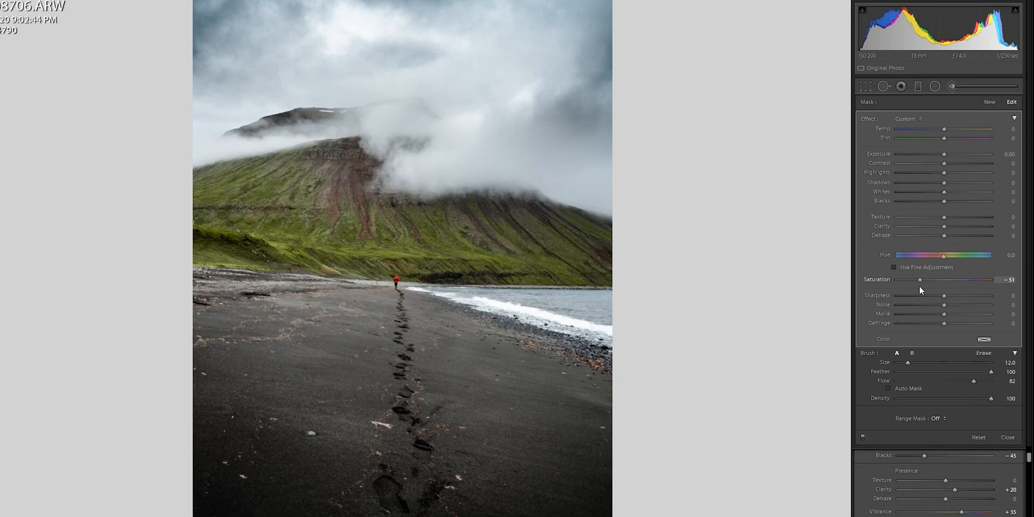
Step: Set the sand mask's Saturation to -41 and Contrast to 20, and finish editing the mask
{"action": "left_click_drag", "start_coordinate": [915, 284], "coordinate": [916, 283]}
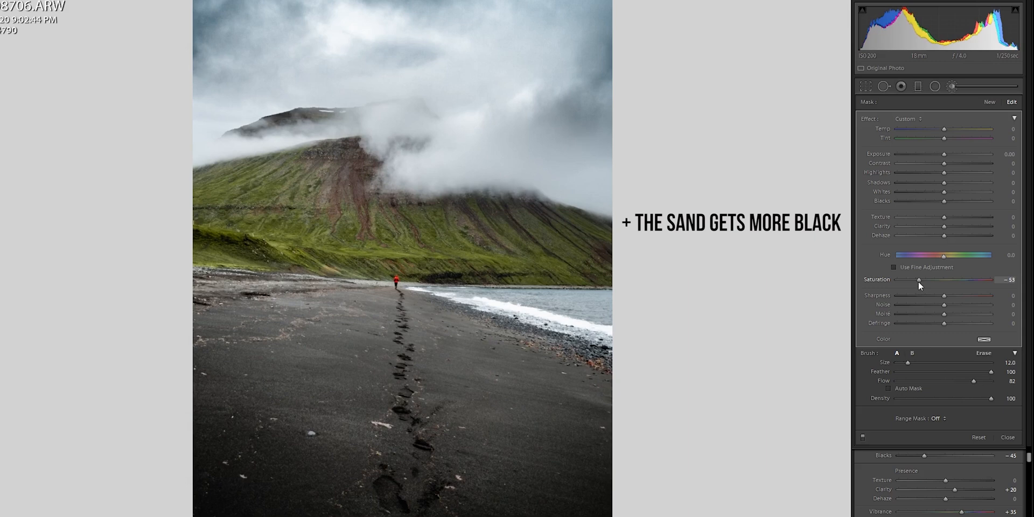
{"action": "left_click_drag", "start_coordinate": [919, 282], "coordinate": [924, 280]}
{"action": "left_click_drag", "start_coordinate": [943, 163], "coordinate": [953, 163]}
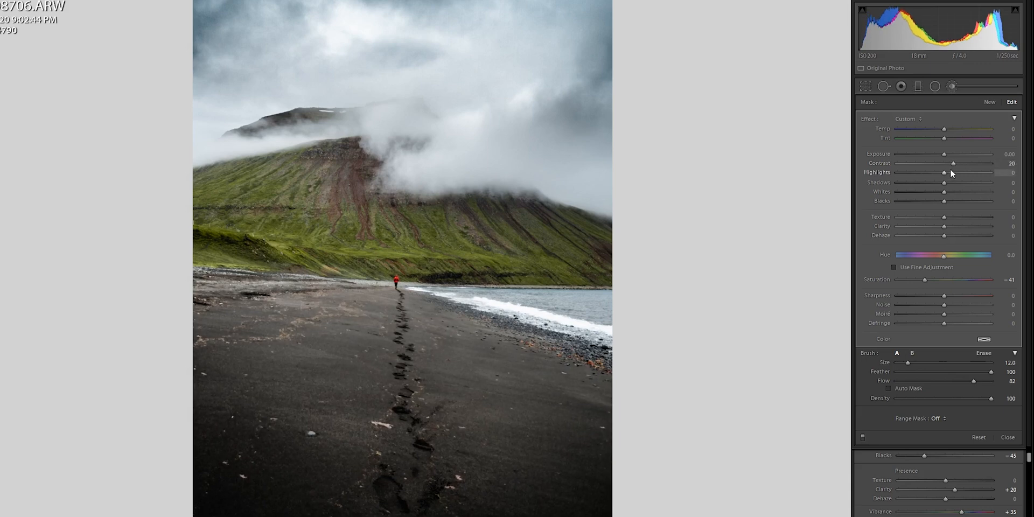
{"action": "key", "text": "Return"}
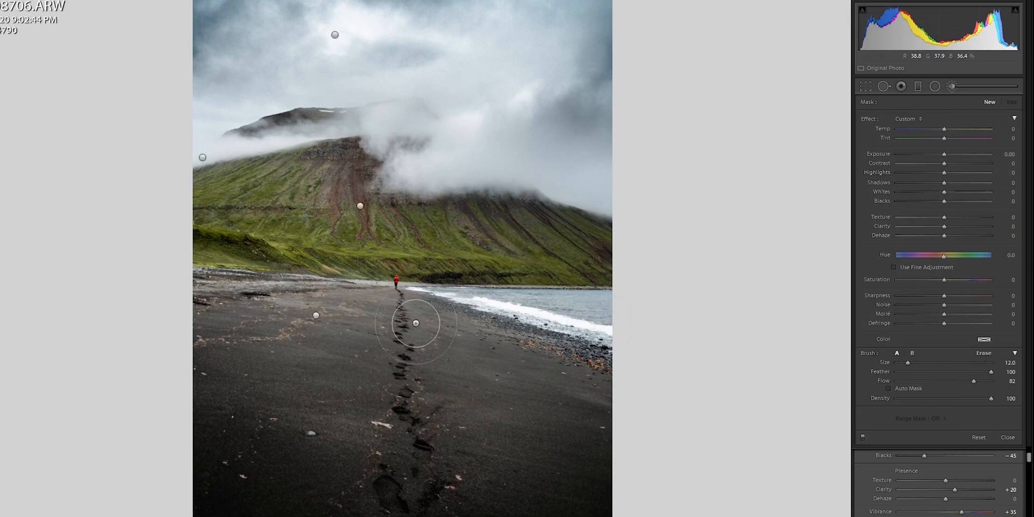
Step: Paint a new brush mask over the person in the red jacket in a close-up view, with brush size 6
{"action": "scroll", "coordinate": [400, 302], "scroll_direction": "down", "scroll_amount": 8}
{"action": "key", "text": "z"}
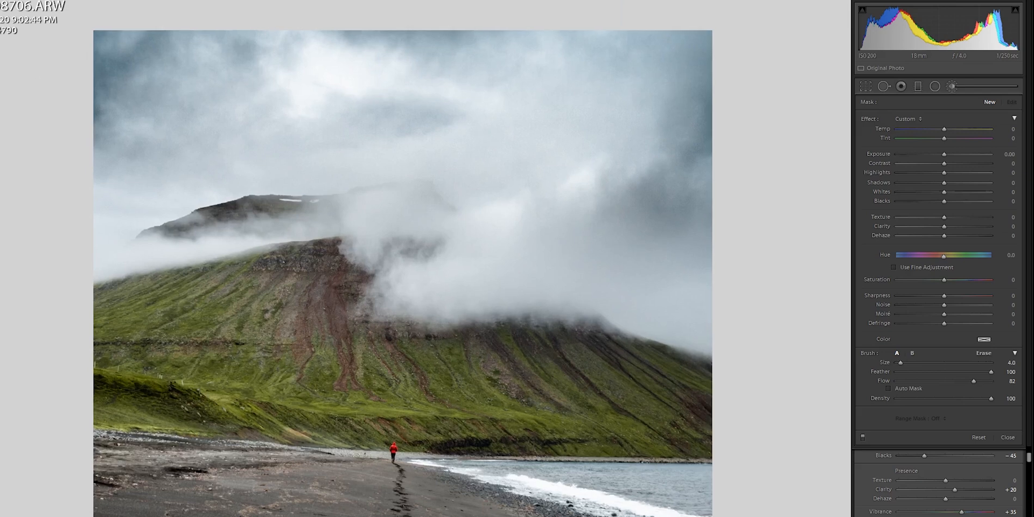
{"action": "key", "text": "z"}
{"action": "scroll", "coordinate": [334, 150], "scroll_direction": "up", "scroll_amount": 2}
{"action": "mouse_move", "coordinate": [334, 151]}
{"action": "left_mouse_down"}
{"action": "mouse_move", "coordinate": [353, 136]}
{"action": "mouse_move", "coordinate": [329, 242]}
{"action": "left_mouse_up"}
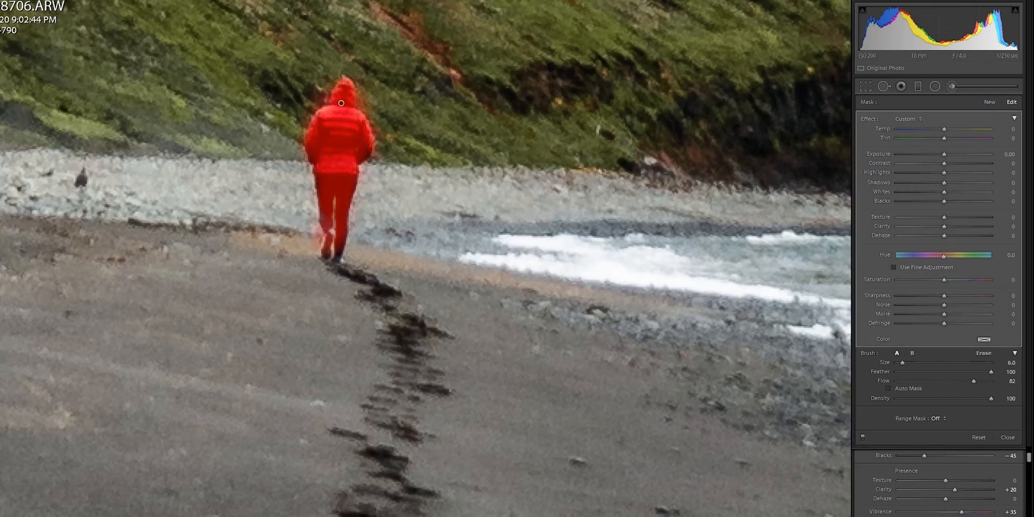
{"action": "key", "text": "z"}
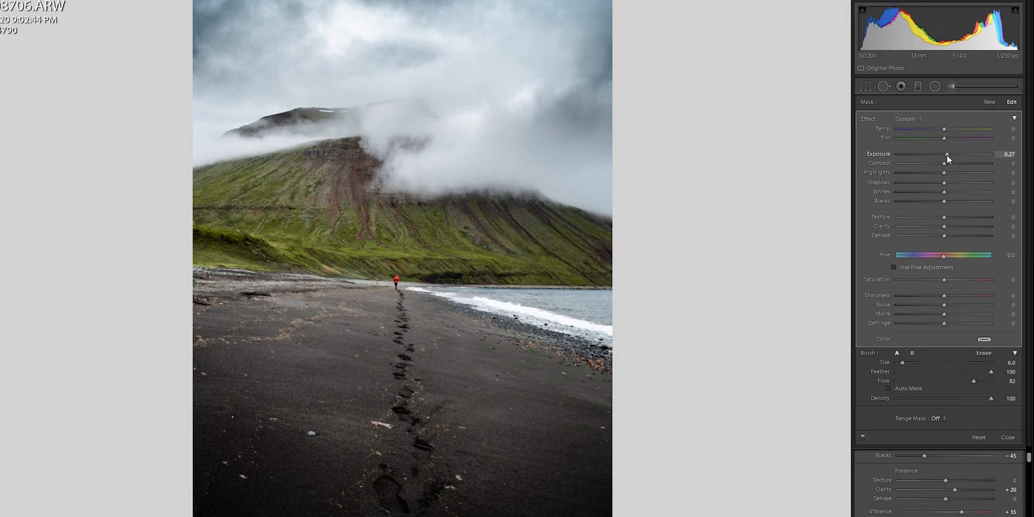
Step: Set the person mask's Exposure to about 0.27, slightly raise its Clarity, and finish editing the mask
{"action": "left_click_drag", "start_coordinate": [945, 155], "coordinate": [948, 166]}
{"action": "left_click_drag", "start_coordinate": [944, 226], "coordinate": [945, 225]}
{"action": "key", "text": "Return"}
Step: Paint a size 5 brush mask down the footprints in the sand and set its Exposure to 0.10 and Contrast to 10
{"action": "scroll", "coordinate": [401, 305], "scroll_direction": "down", "scroll_amount": 1}
{"action": "mouse_move", "coordinate": [402, 304]}
{"action": "left_mouse_down"}
{"action": "mouse_move", "coordinate": [405, 492]}
{"action": "mouse_move", "coordinate": [392, 502]}
{"action": "mouse_move", "coordinate": [427, 439]}
{"action": "left_mouse_up"}
{"action": "left_click", "coordinate": [949, 154]}
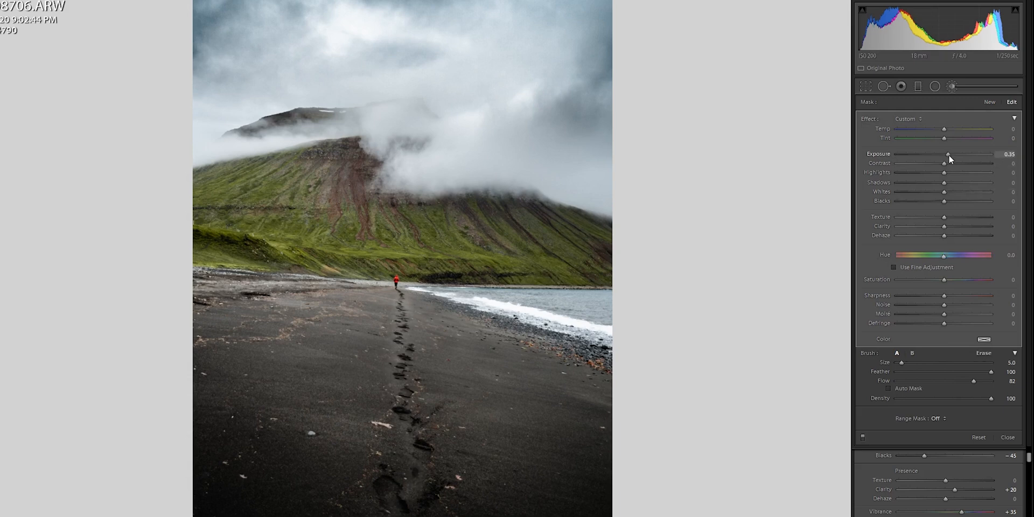
{"action": "left_click_drag", "start_coordinate": [948, 154], "coordinate": [949, 161]}
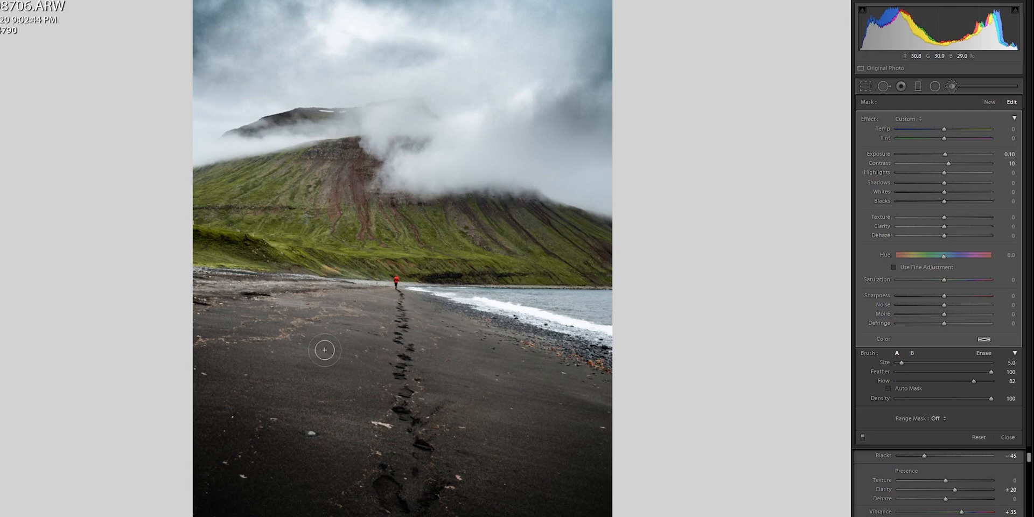
Step: Paint a new brush mask over the orange debris on the sand with Saturation 10, and close the Adjustment Brush
{"action": "left_click", "coordinate": [316, 315]}
{"action": "key", "text": "Return"}
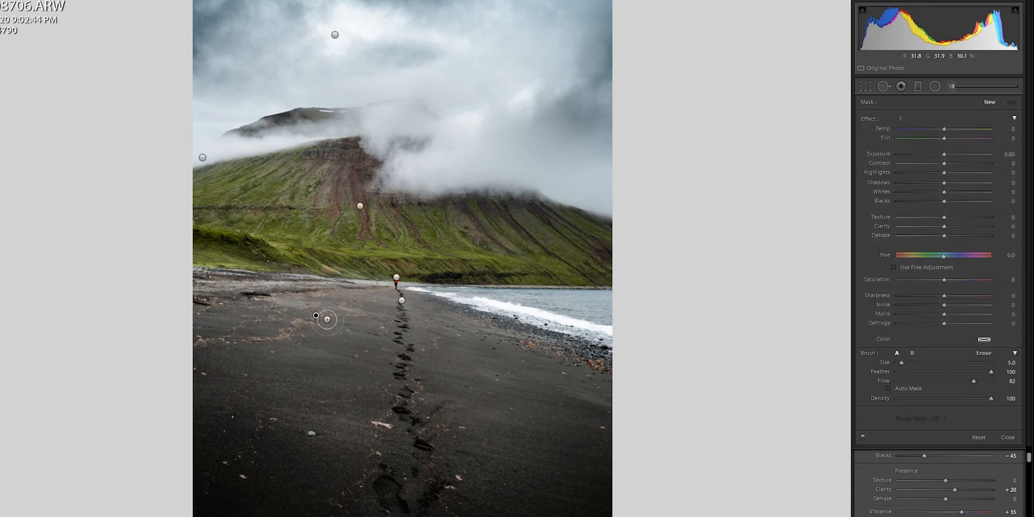
{"action": "scroll", "coordinate": [266, 338], "scroll_direction": "down", "scroll_amount": 2}
{"action": "mouse_move", "coordinate": [285, 334]}
{"action": "left_mouse_down"}
{"action": "mouse_move", "coordinate": [216, 342]}
{"action": "mouse_move", "coordinate": [264, 329]}
{"action": "left_mouse_up"}
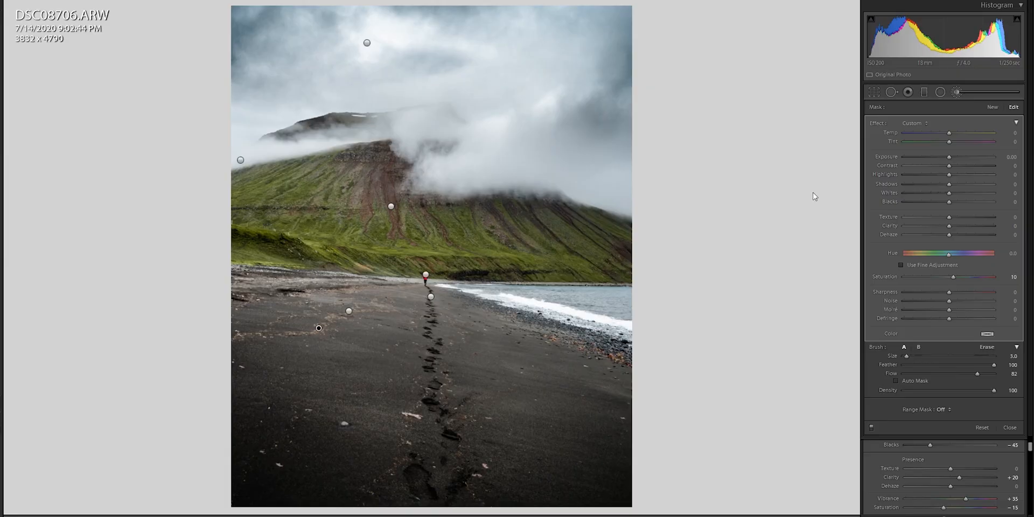
{"action": "left_click", "coordinate": [956, 92]}
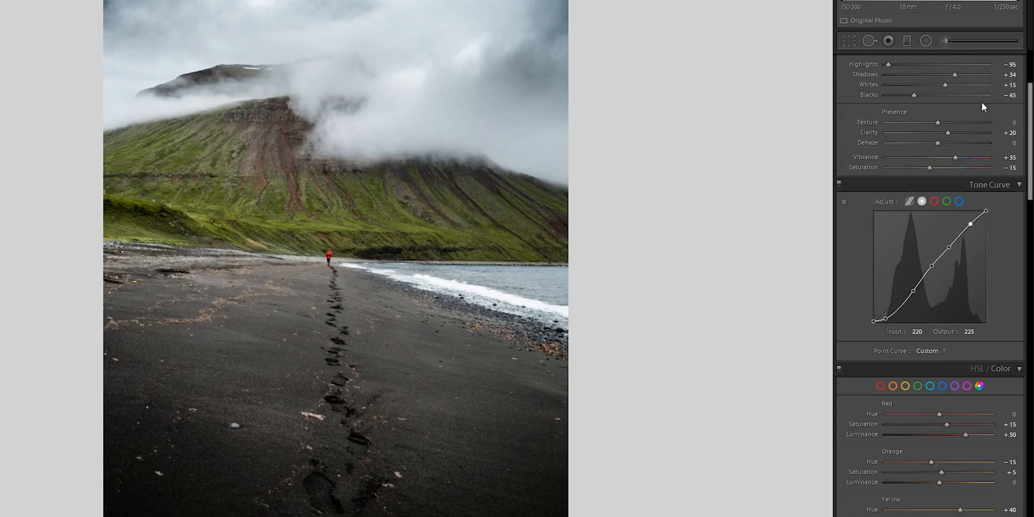
{"action": "scroll", "coordinate": [1029, 140], "scroll_direction": "up", "scroll_amount": 5}
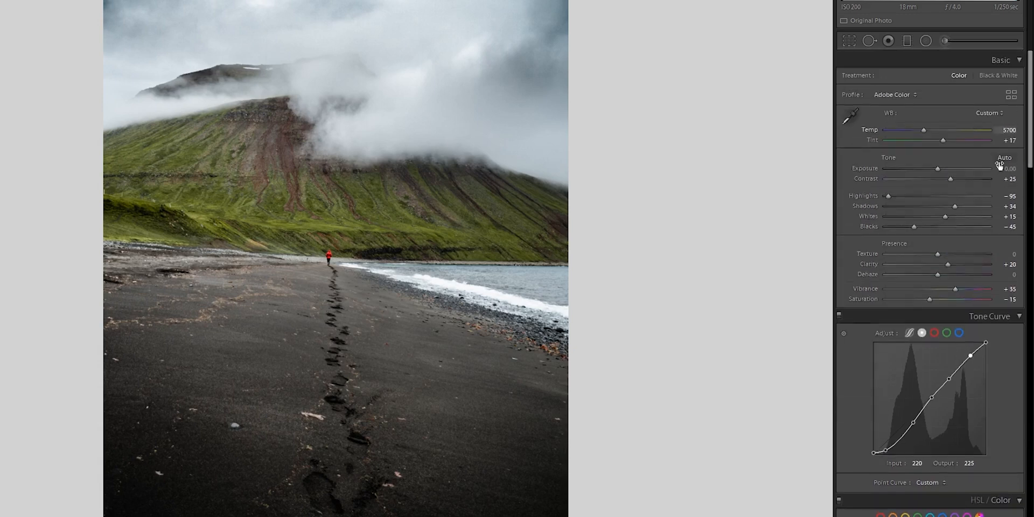
Step: Set the photo's global Contrast to 30 and check the person and the foot of the mountain up close
{"action": "left_click", "coordinate": [999, 182]}
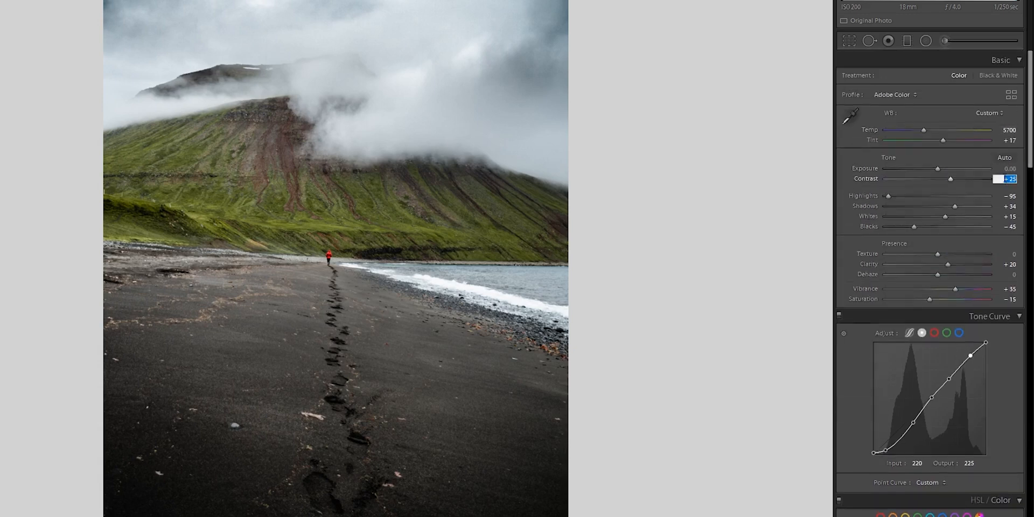
{"action": "type", "text": "30"}
{"action": "left_click", "coordinate": [337, 246]}
{"action": "left_click", "coordinate": [336, 245]}
Step: Undo the last Saturation changes to the yellows and greens in the HSL color adjustments
{"action": "left_click_drag", "start_coordinate": [1029, 157], "coordinate": [1030, 240]}
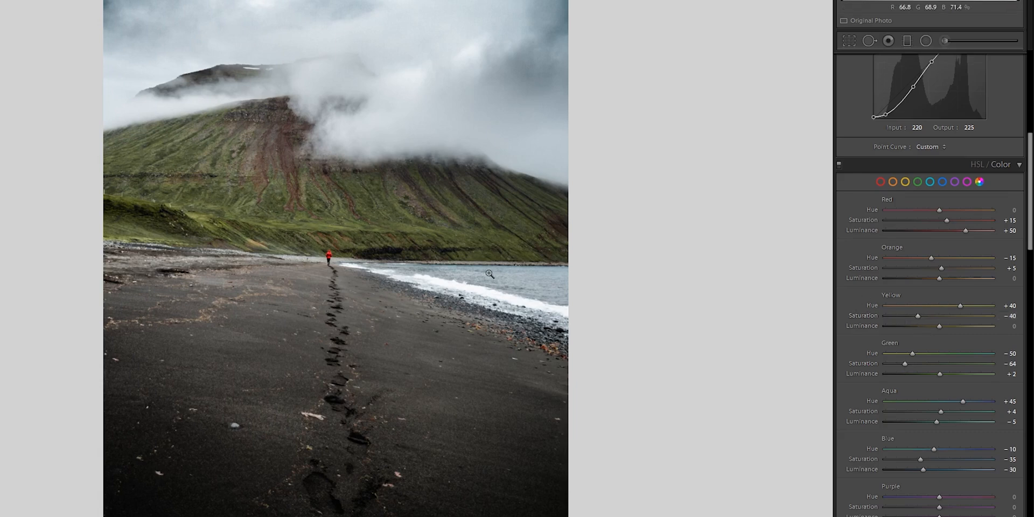
{"action": "left_click", "coordinate": [369, 249]}
{"action": "left_click", "coordinate": [369, 250]}
{"action": "key", "text": "ctrl+z"}
{"action": "key", "text": "ctrl+z"}
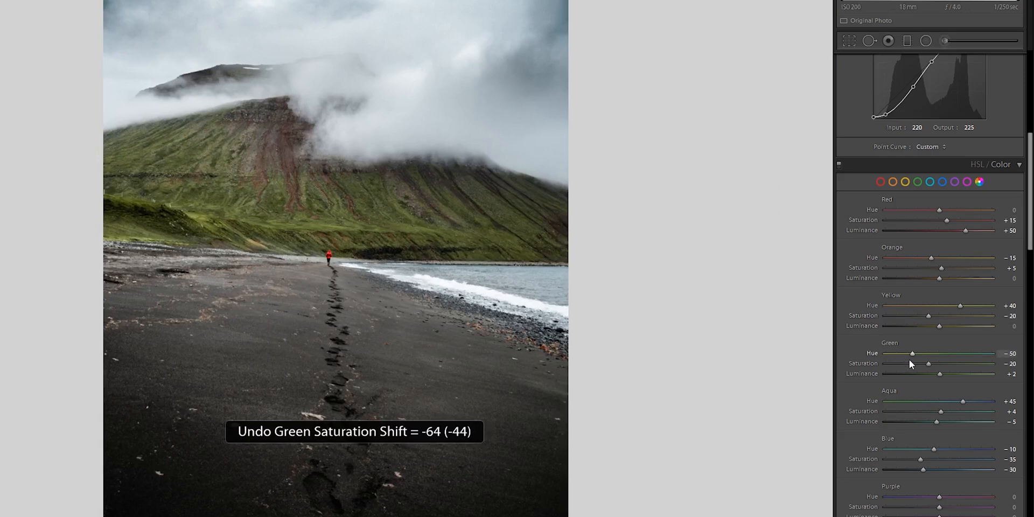
Step: Set the Green Hue to -60 and check the grassy mountain slope up close
{"action": "left_click_drag", "start_coordinate": [913, 354], "coordinate": [905, 353]}
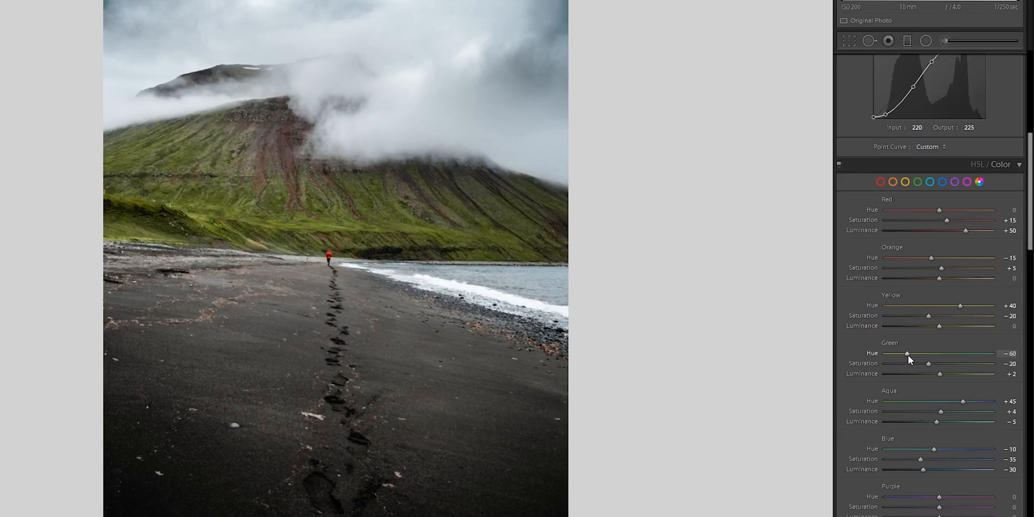
{"action": "left_click", "coordinate": [345, 211]}
{"action": "left_click", "coordinate": [341, 210]}
Step: Undo the last Shadows Saturation change in Split Toning and review the remaining adjustments
{"action": "scroll", "coordinate": [900, 364], "scroll_direction": "down", "scroll_amount": 5}
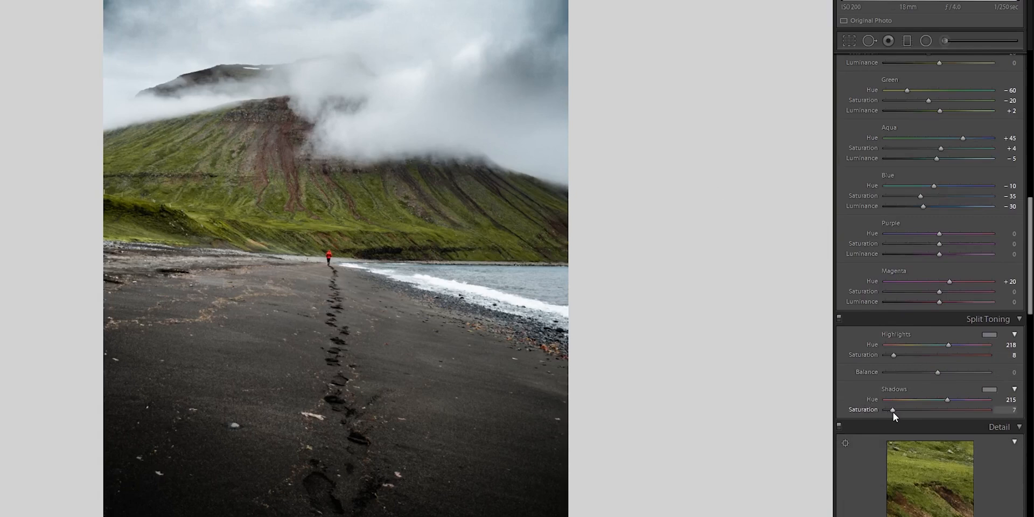
{"action": "key", "text": "ctrl+z"}
{"action": "scroll", "coordinate": [1028, 308], "scroll_direction": "down", "scroll_amount": 5}
{"action": "scroll", "coordinate": [1027, 308], "scroll_direction": "down", "scroll_amount": 5}
{"action": "scroll", "coordinate": [1017, 180], "scroll_direction": "up", "scroll_amount": 15}
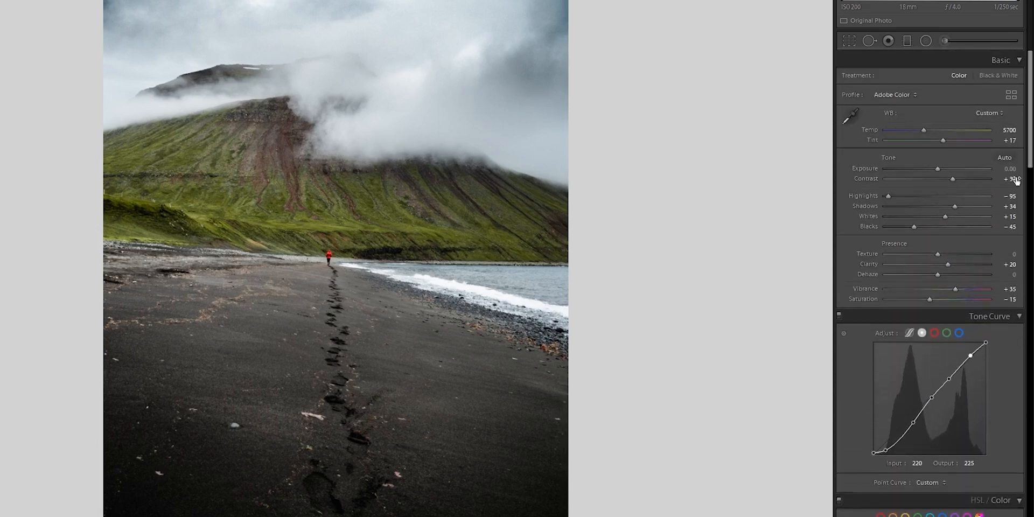